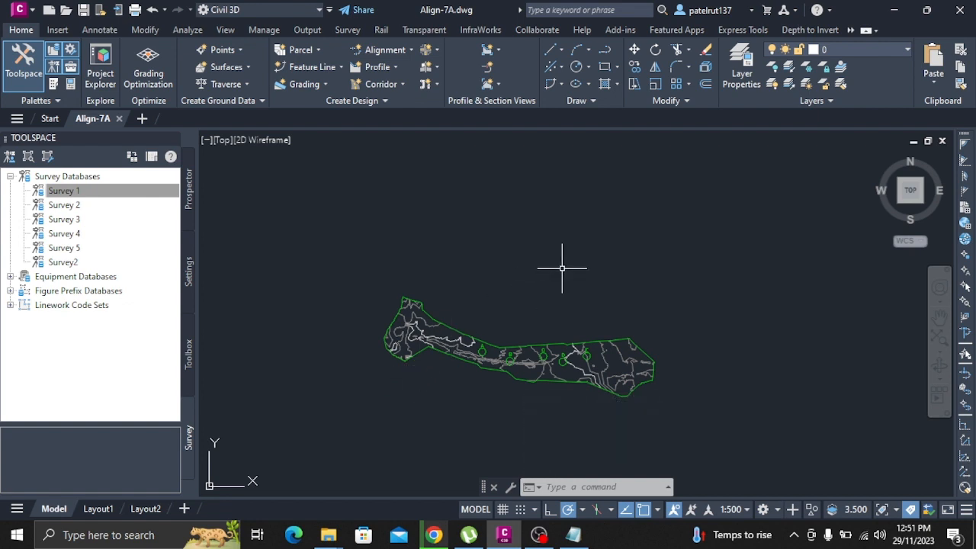
Step: Review the running object snap modes in the drafting settings and accept them
type("OSNA")
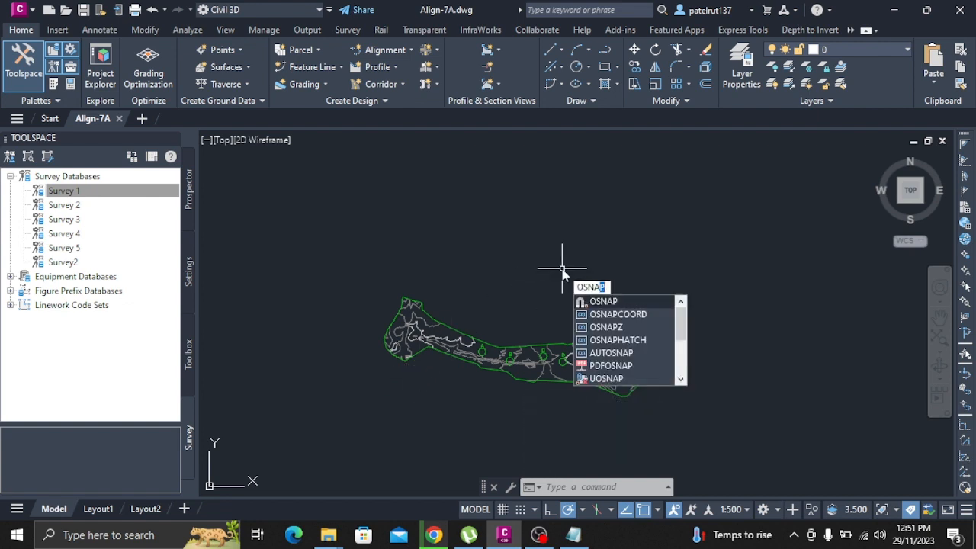
type("P")
key("Return")
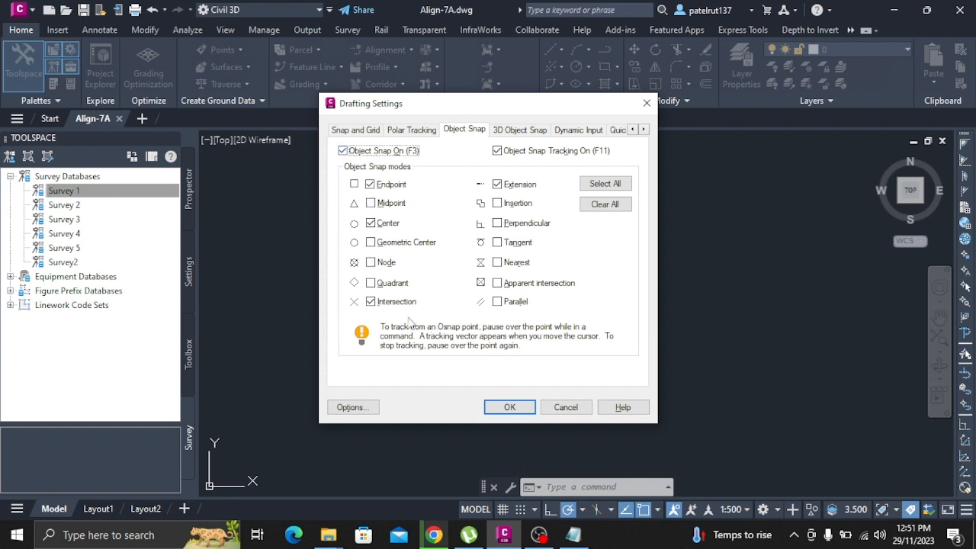
left_click(508, 407)
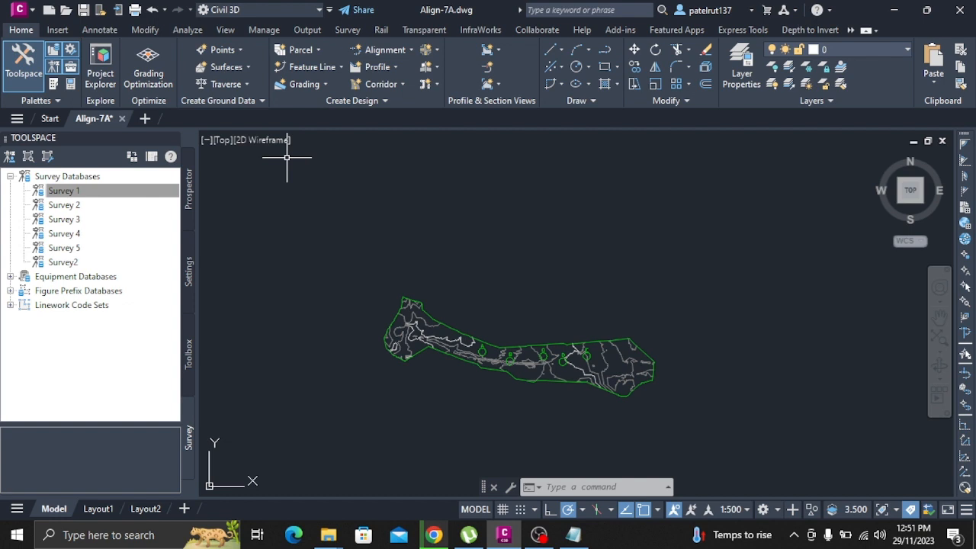
Step: Start a new centerline alignment by layout and set its alignment style to Design Style
left_click(410, 51)
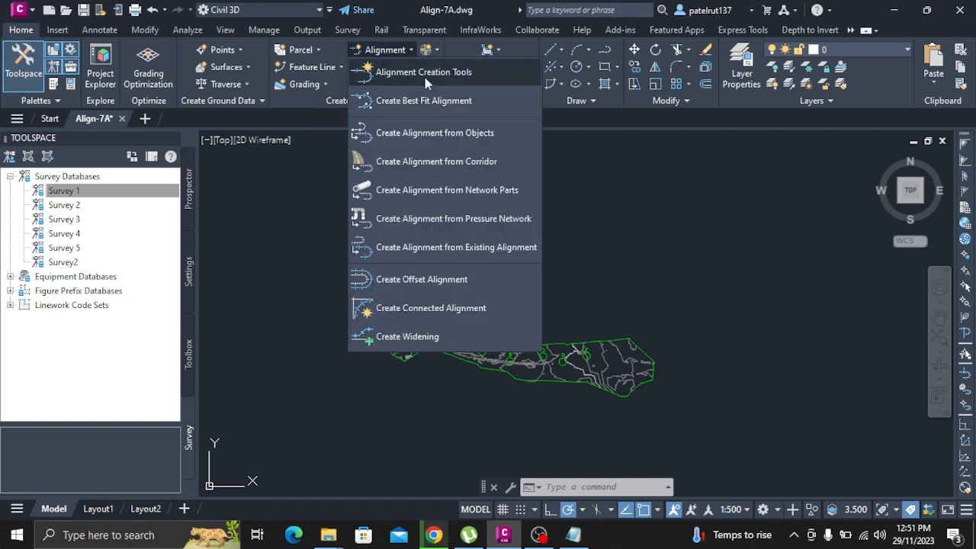
left_click(425, 74)
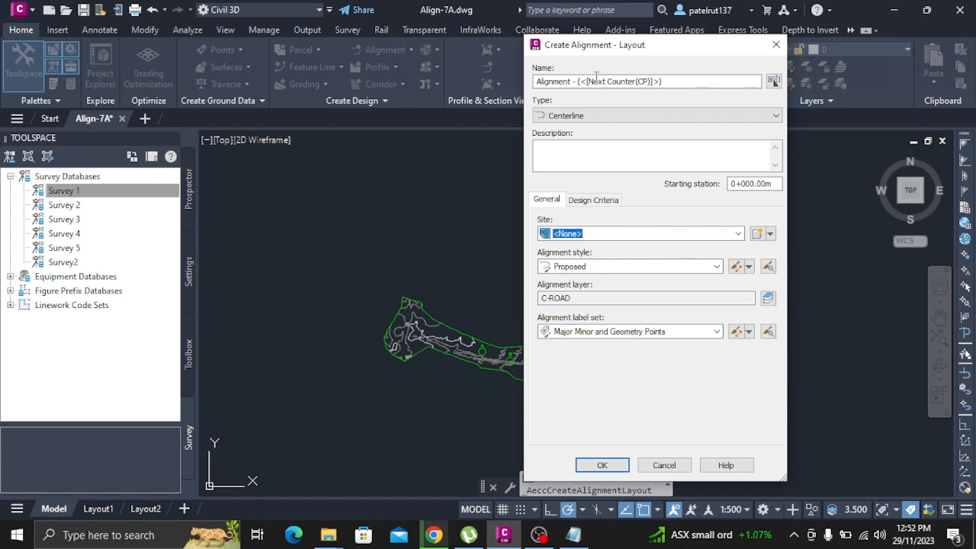
left_click(596, 273)
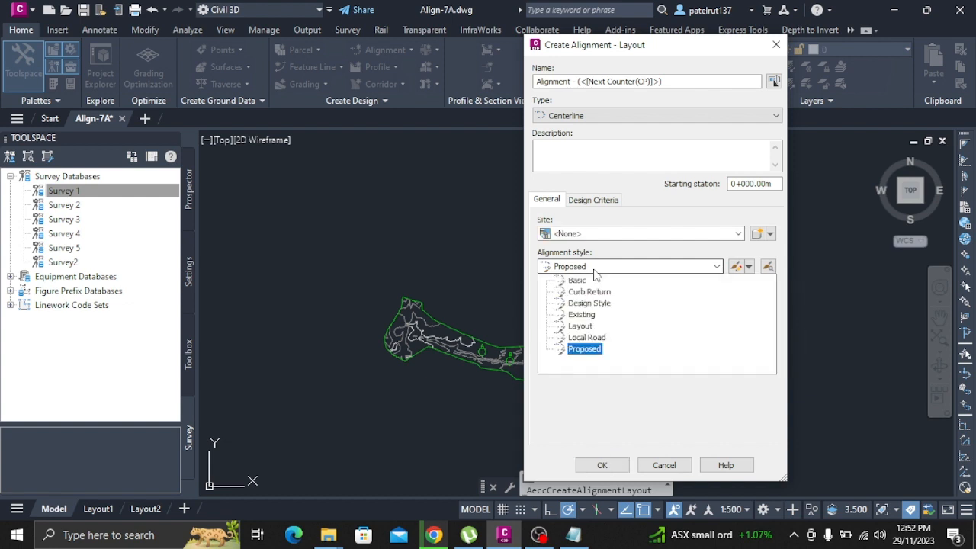
left_click(582, 308)
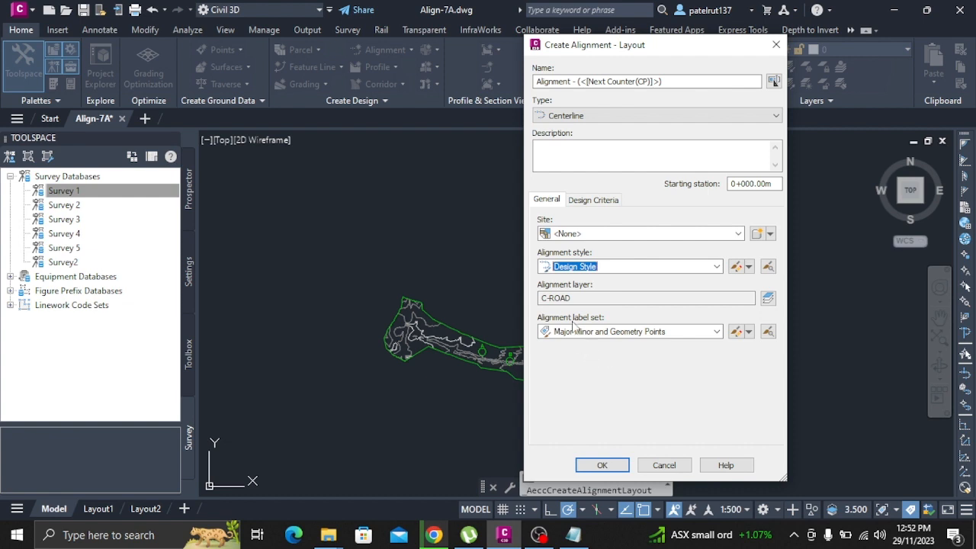
Step: Set the alignment's starting design speed to 50 km/h and enable criteria-based design
left_click(593, 199)
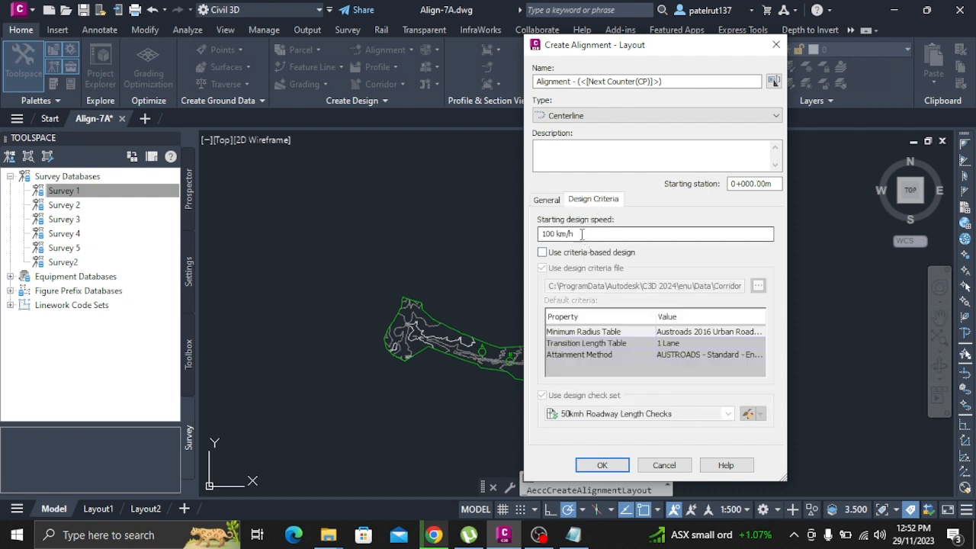
left_click_drag(580, 236, 493, 239)
type("50")
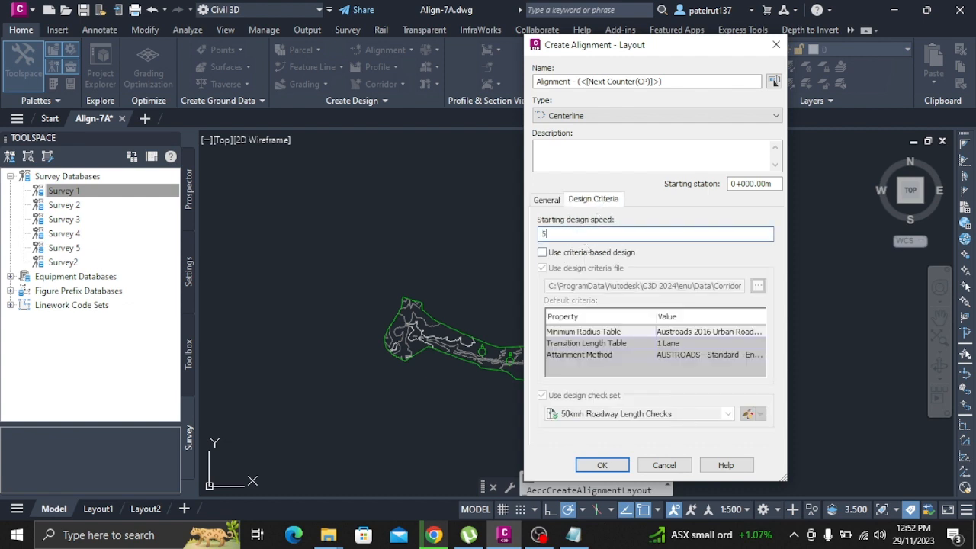
left_click(546, 200)
left_click(588, 201)
left_click(564, 253)
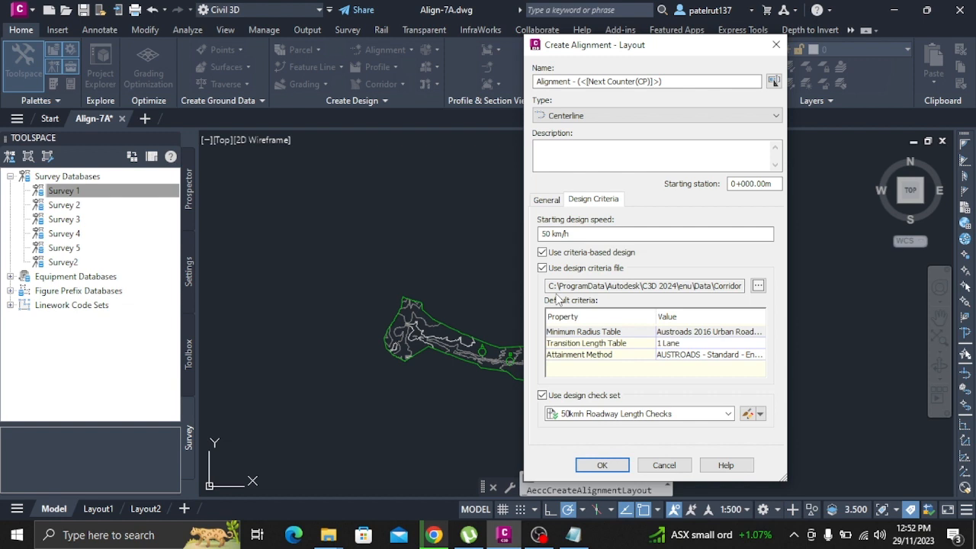
Step: Load "_Autodesk Civil 3D Metric (2018) Roadway Design Standards" as the alignment's design criteria file
left_click(757, 286)
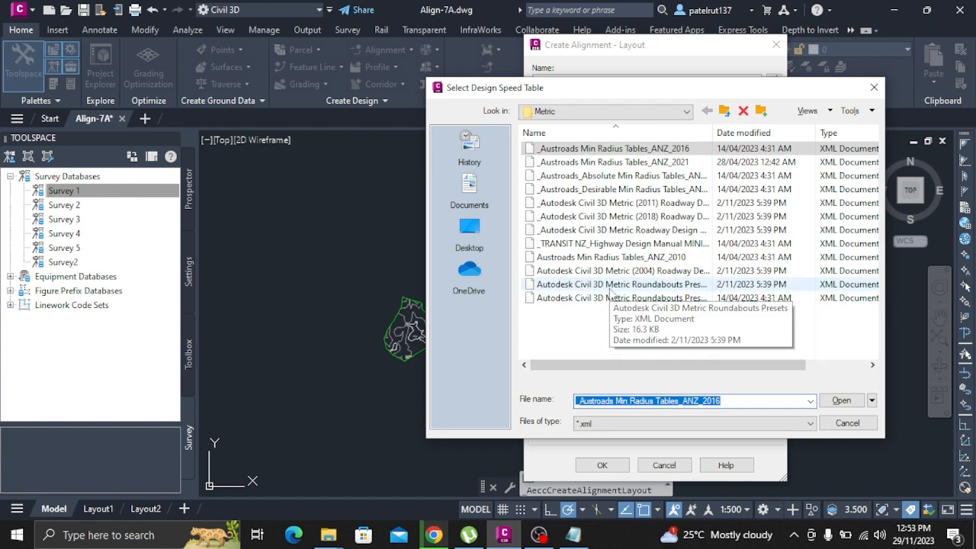
left_click(672, 220)
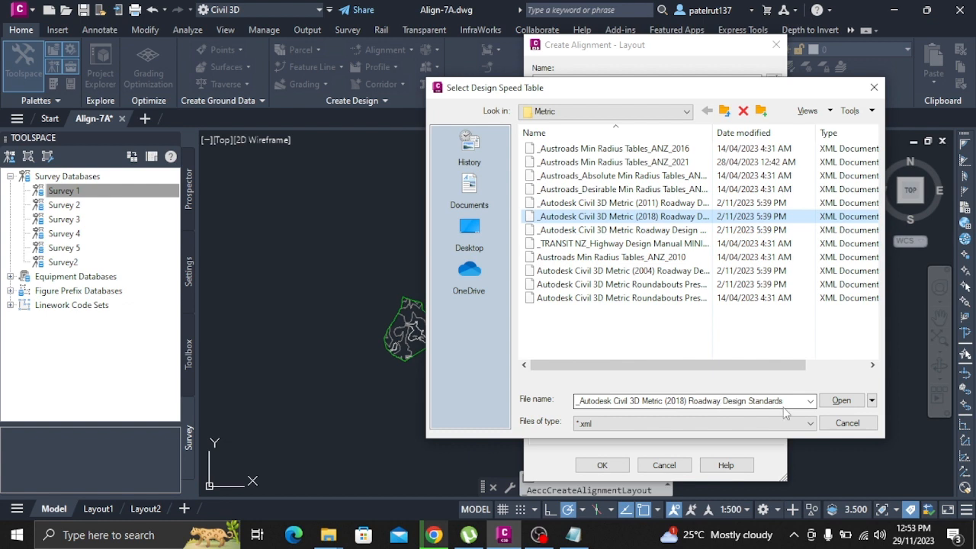
left_click(688, 204)
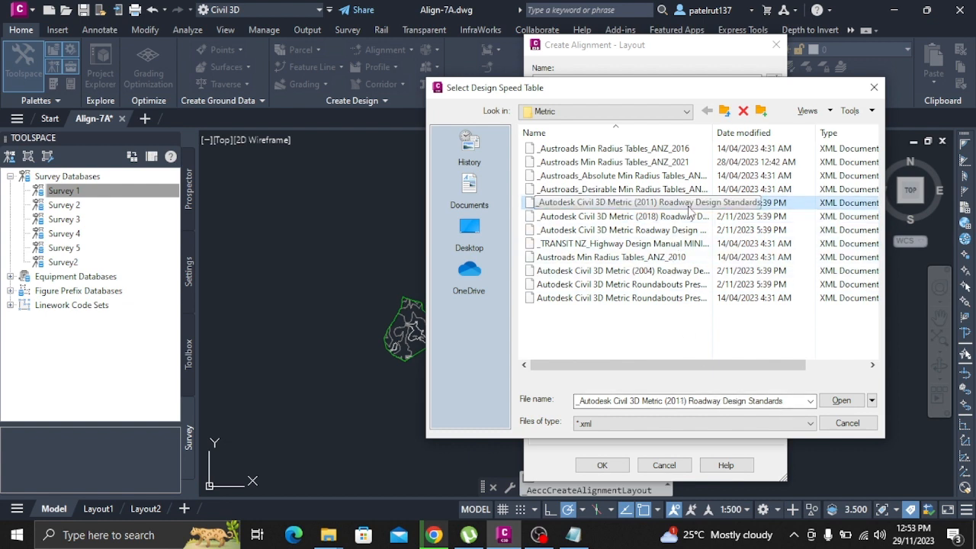
left_click(801, 217)
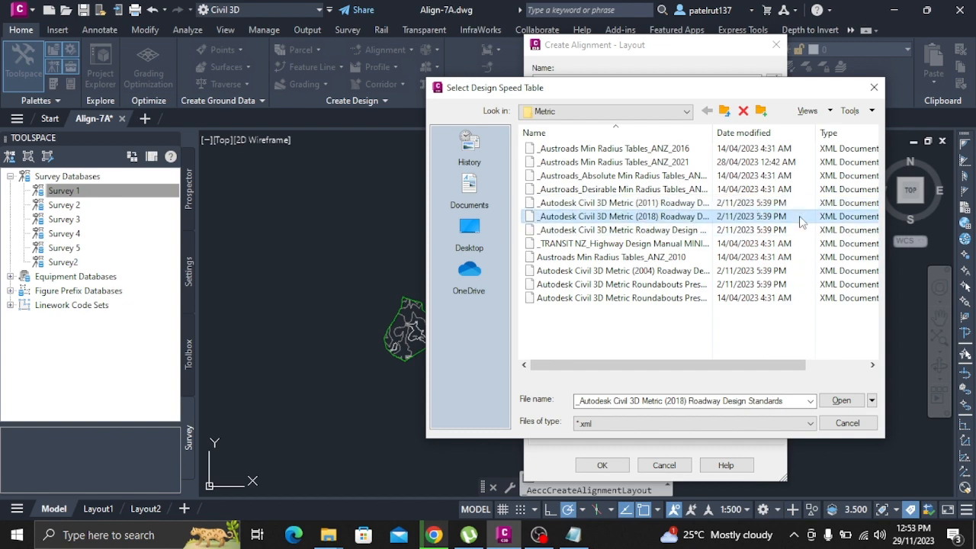
left_click(839, 398)
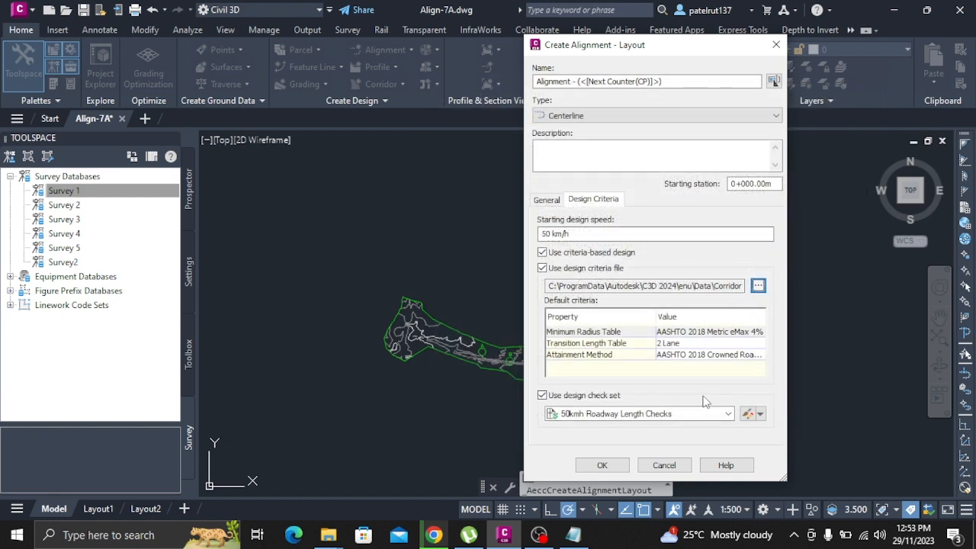
Step: Set the minimum radius table to AASHTO 2018 Metric eMax 6% and accept the alignment settings
left_click(599, 333)
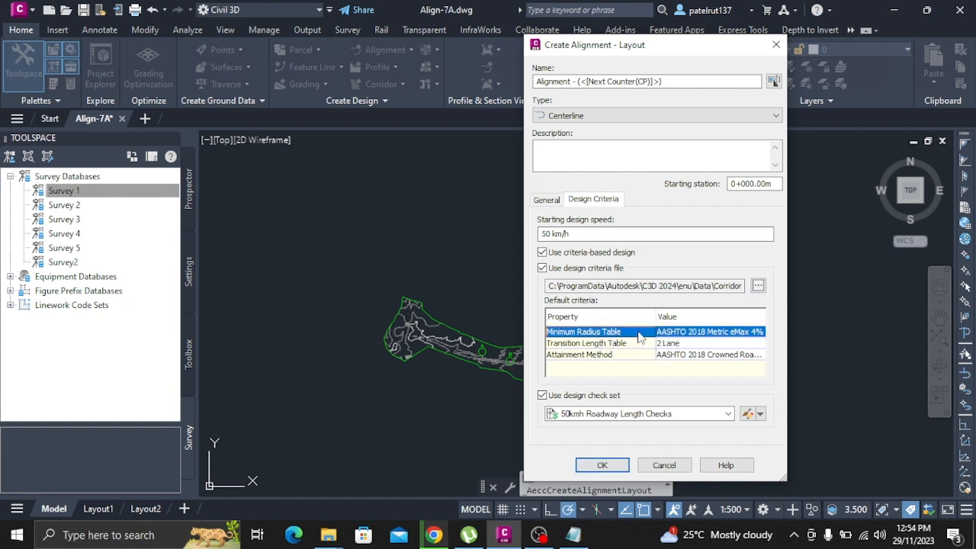
left_click(678, 335)
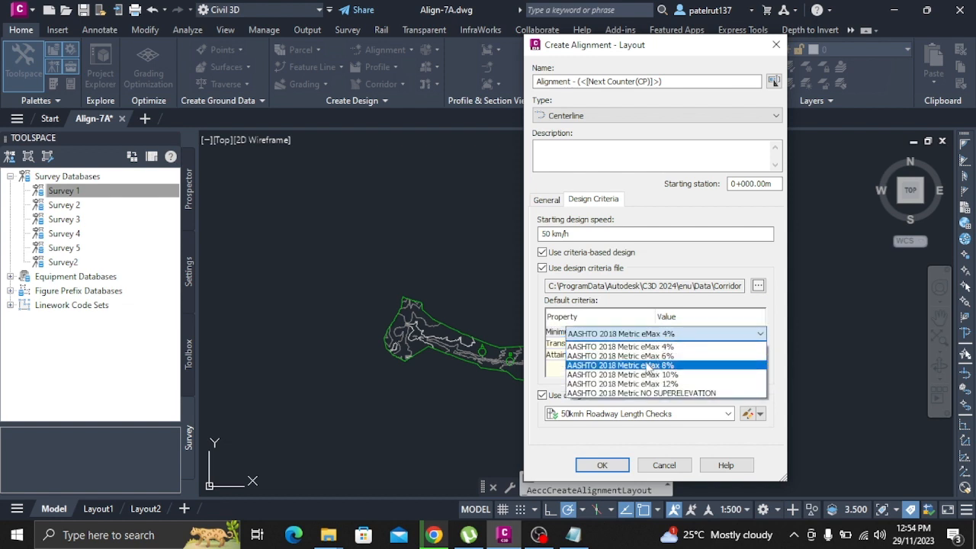
left_click(656, 355)
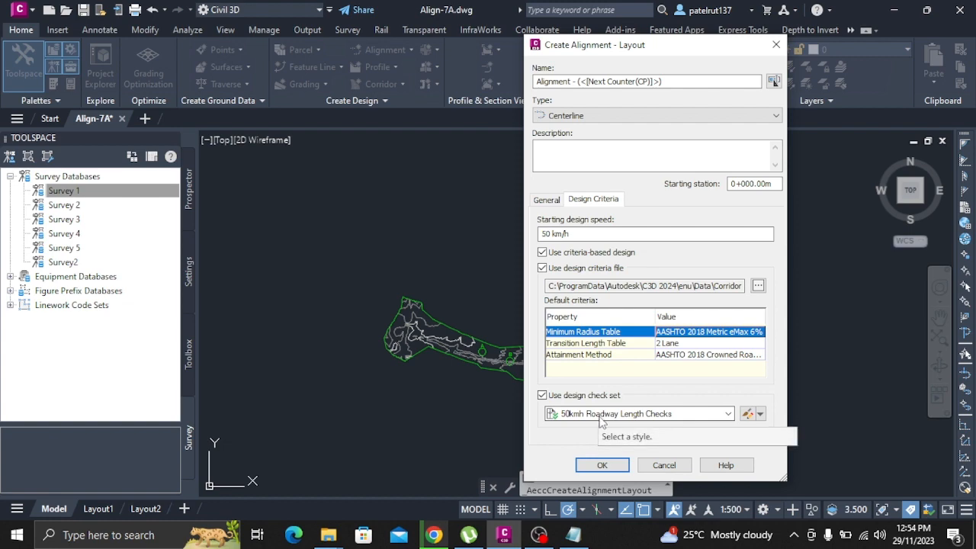
left_click(602, 465)
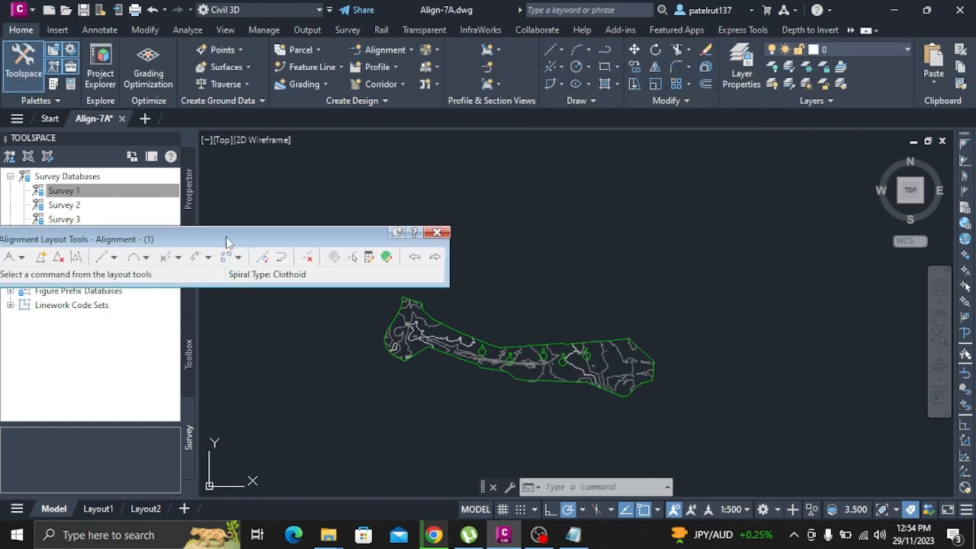
Step: Begin laying out the alignment with Tangent-Tangent (No curves), starting at the center of circle A
left_click_drag(226, 242, 354, 41)
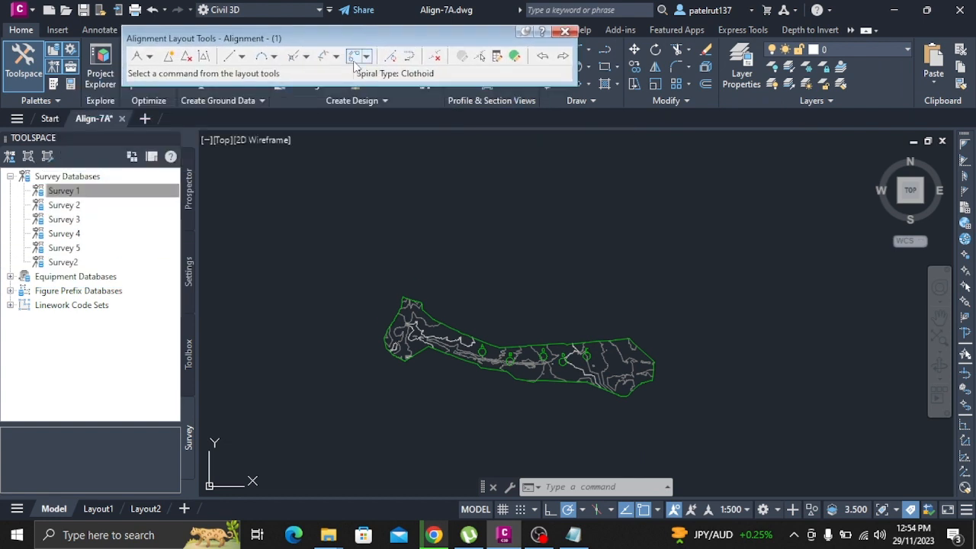
left_click(366, 58)
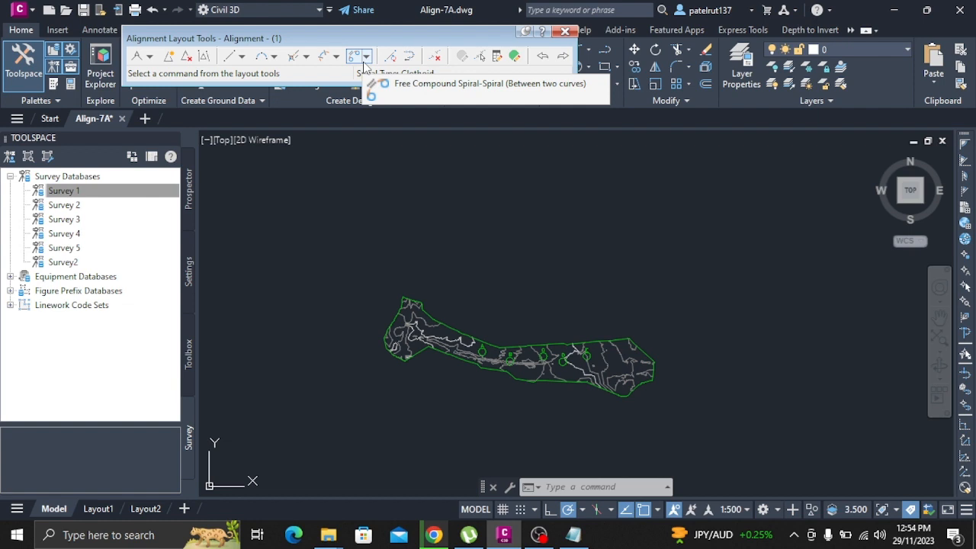
left_click(150, 58)
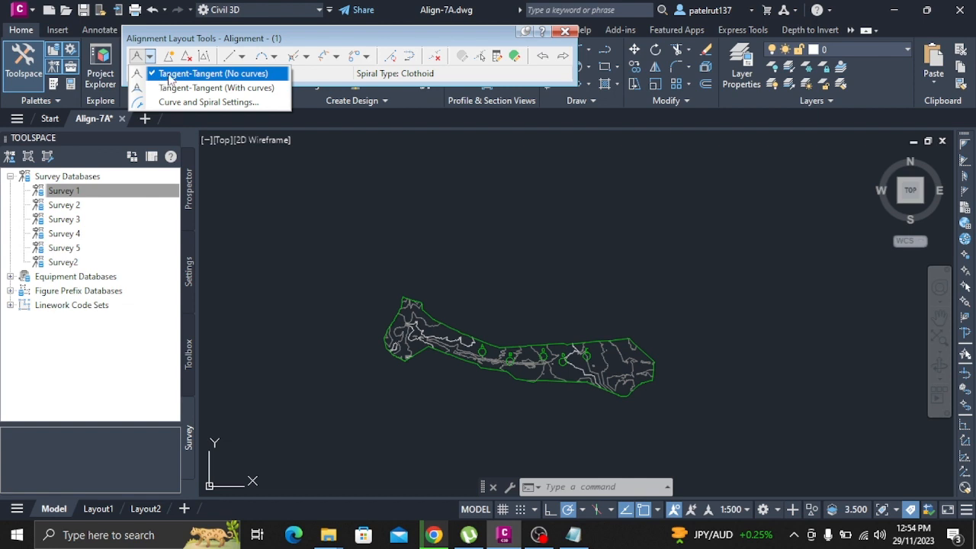
left_click(164, 75)
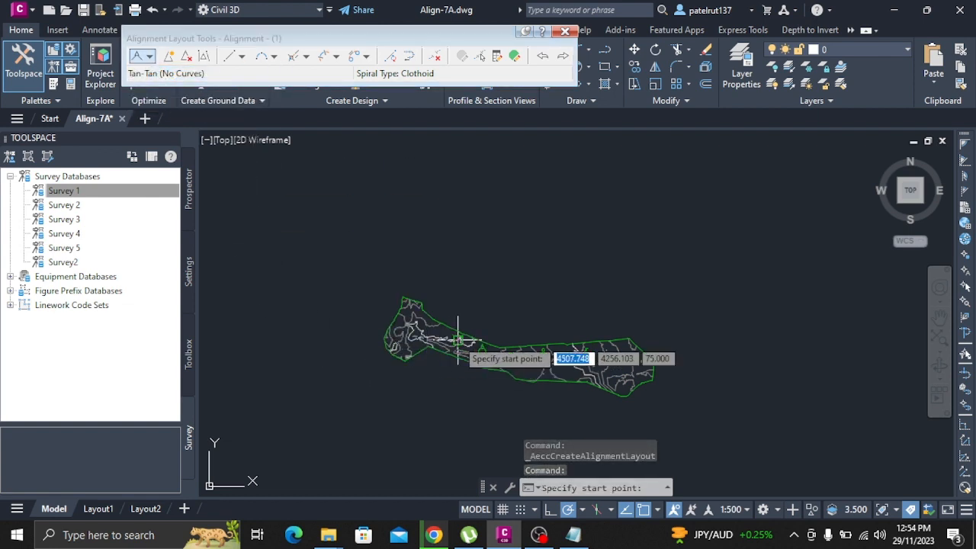
scroll(461, 320, "up", 4)
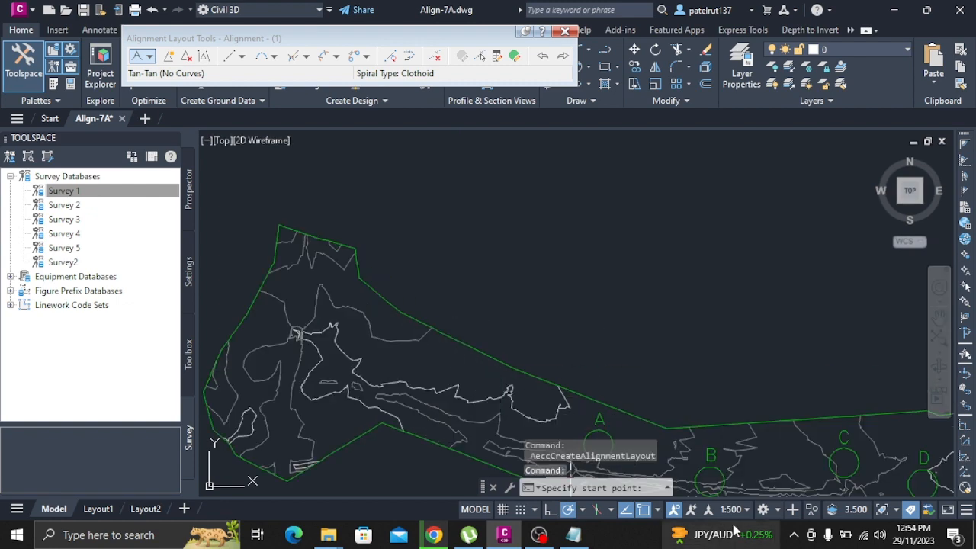
scroll(637, 442, "down", 3)
scroll(632, 396, "up", 5)
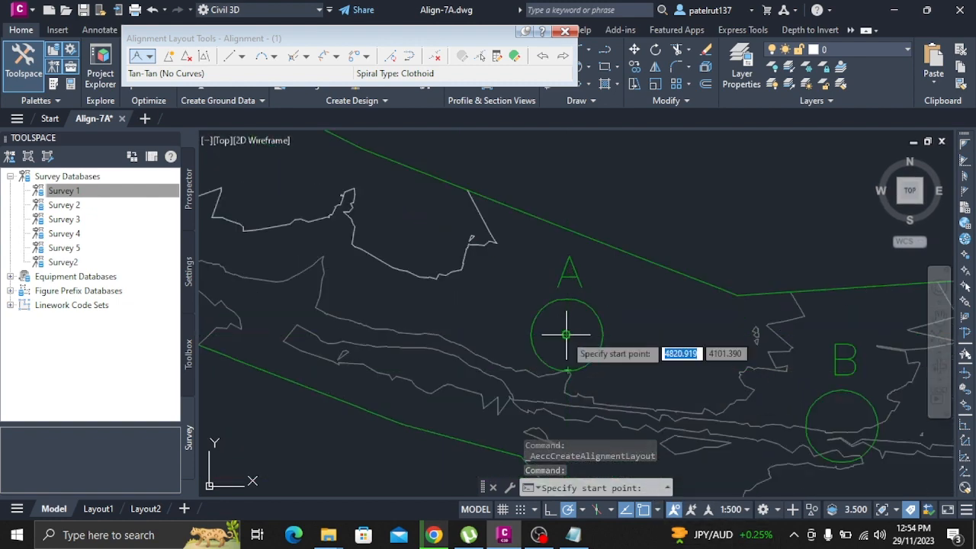
left_click(565, 334)
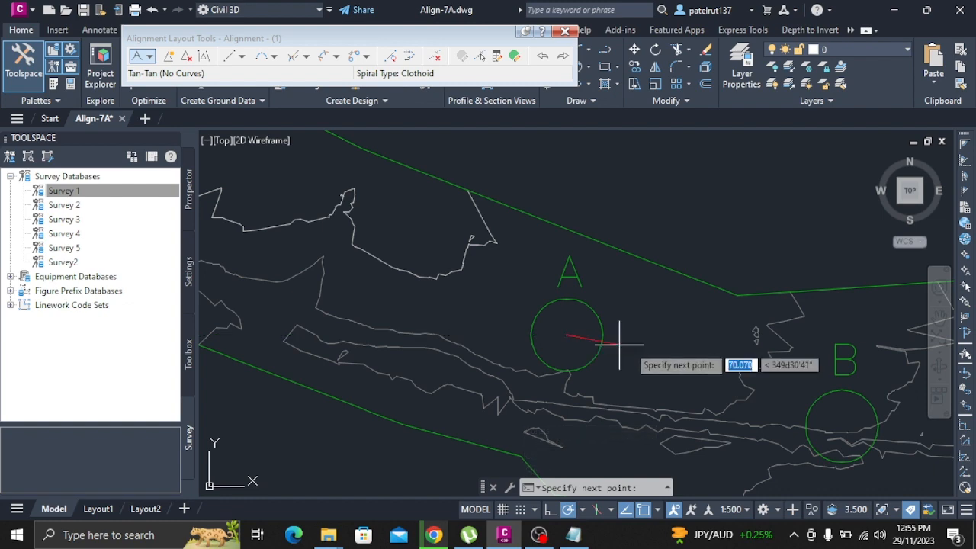
Step: Draw the first tangent of the alignment to the center of circle B
scroll(847, 427, "up", 2)
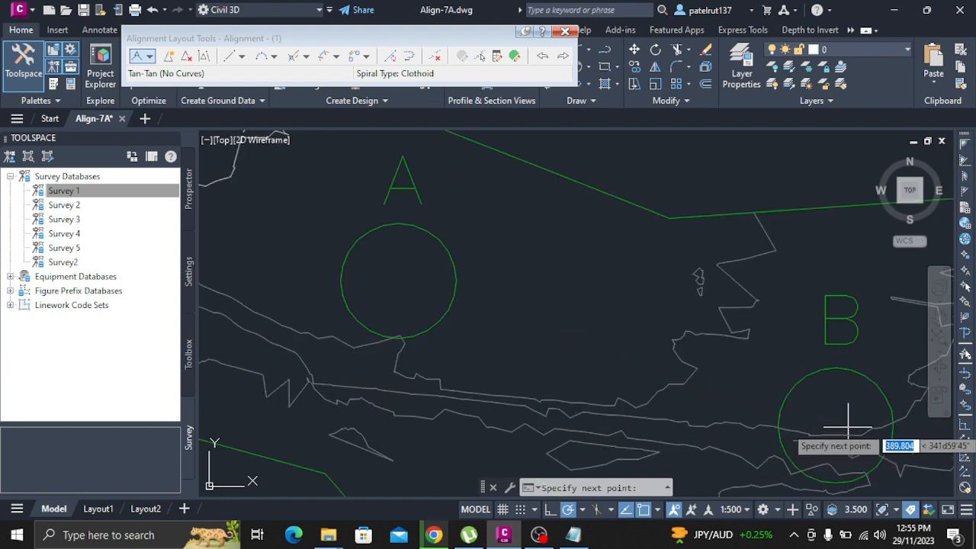
scroll(854, 429, "down", 4)
scroll(856, 430, "up", 8)
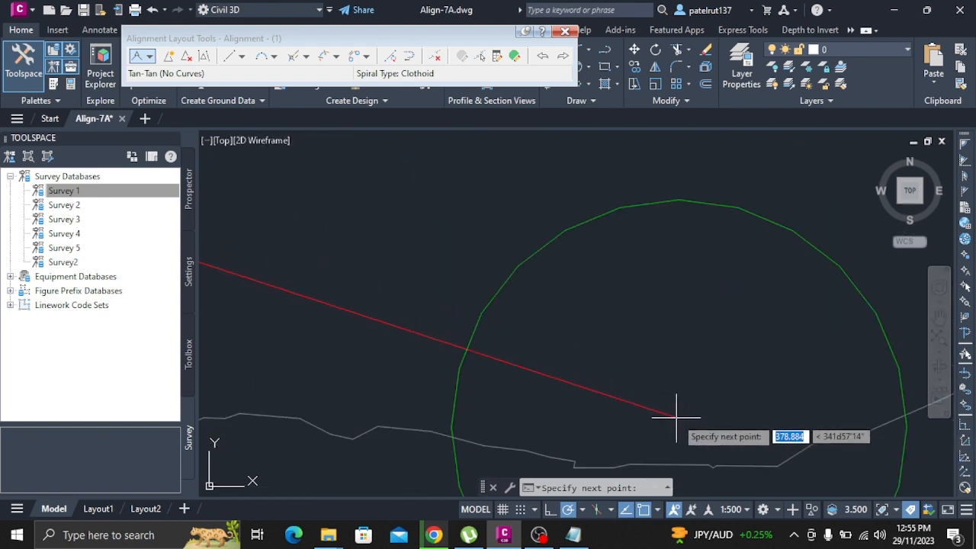
scroll(677, 418, "down", 5)
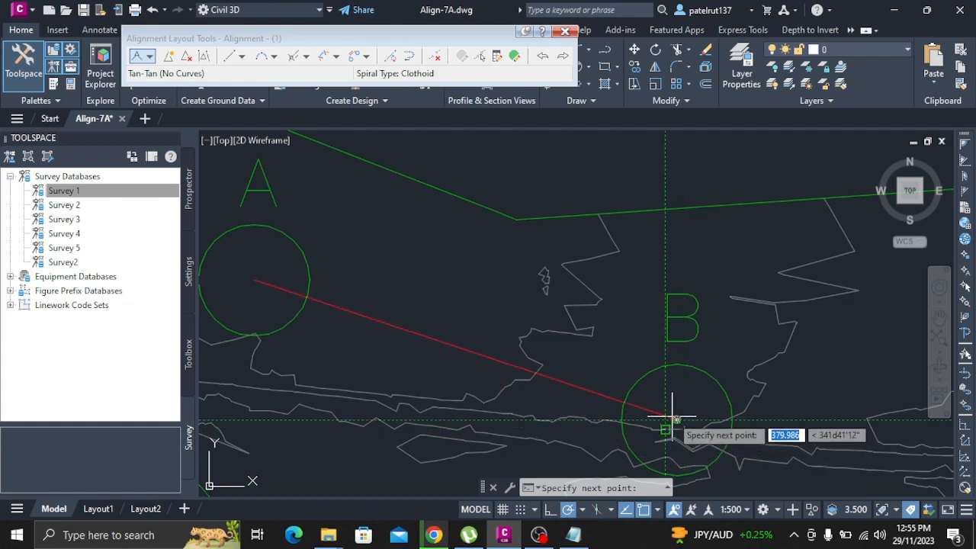
left_click(677, 419)
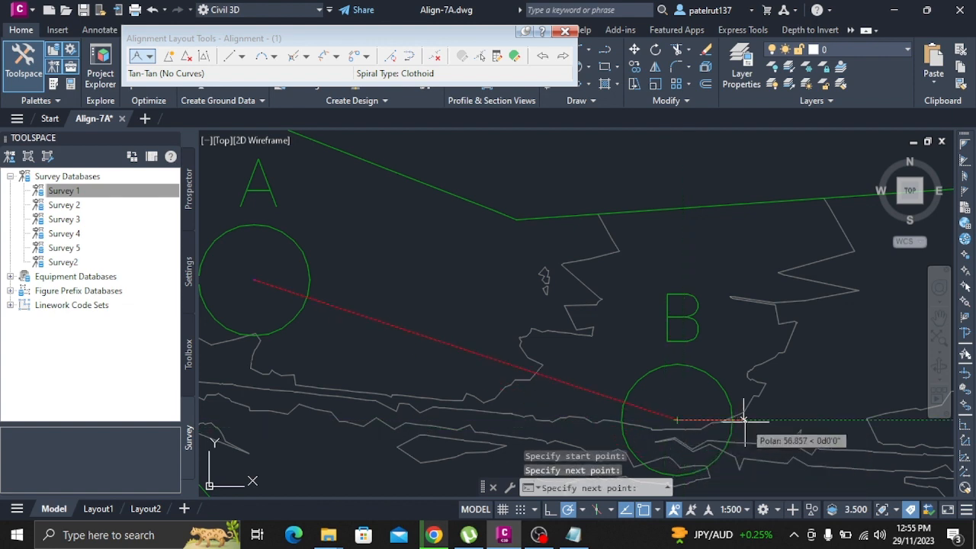
Step: Continue the alignment with tangents through the centers of circles C and D to the center of circle E, and finish the tangent layout
scroll(752, 420, "down", 5)
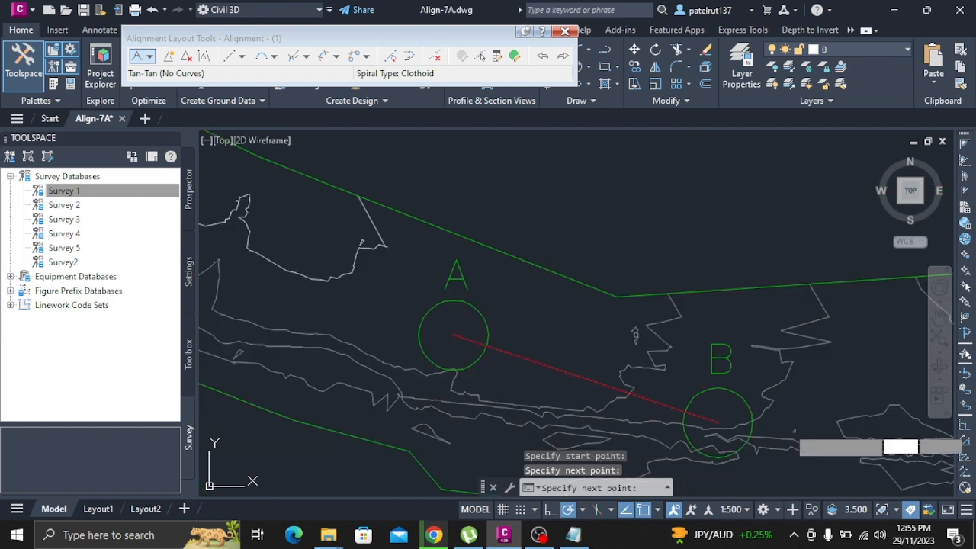
scroll(810, 426, "down", 2)
scroll(915, 426, "up", 7)
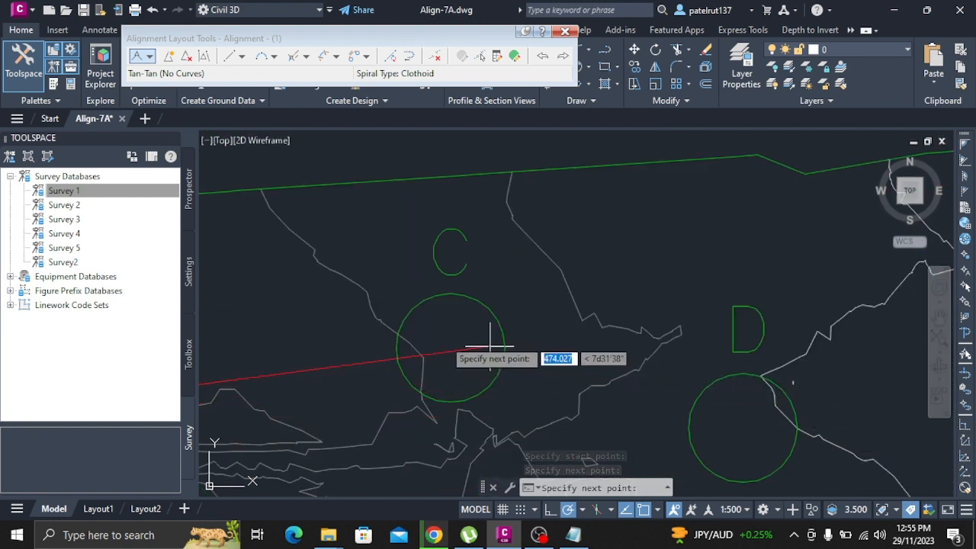
scroll(427, 358, "down", 3)
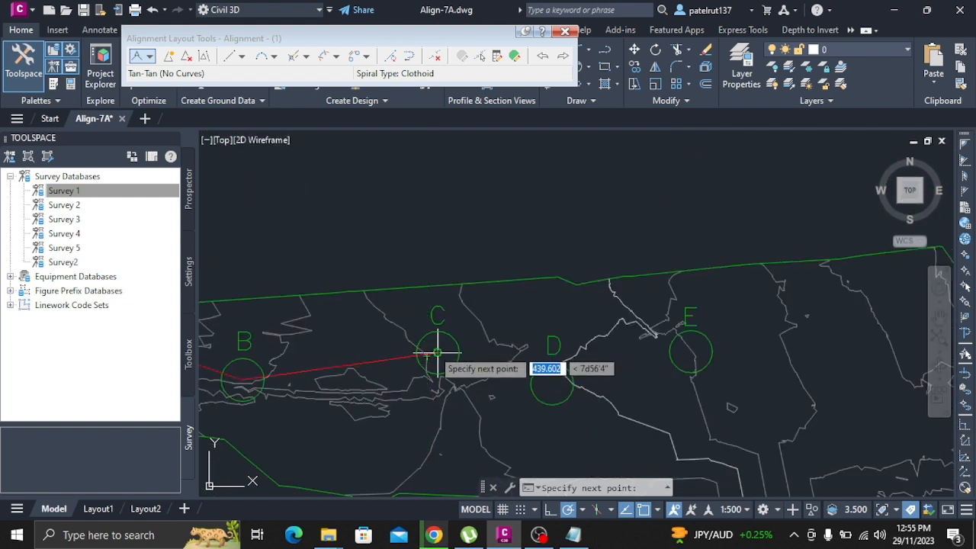
left_click(438, 353)
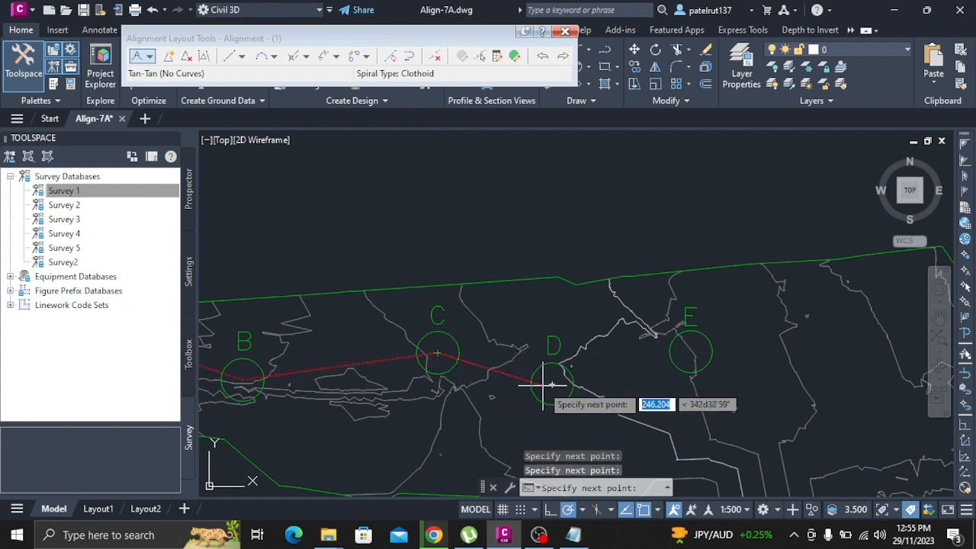
left_click(552, 383)
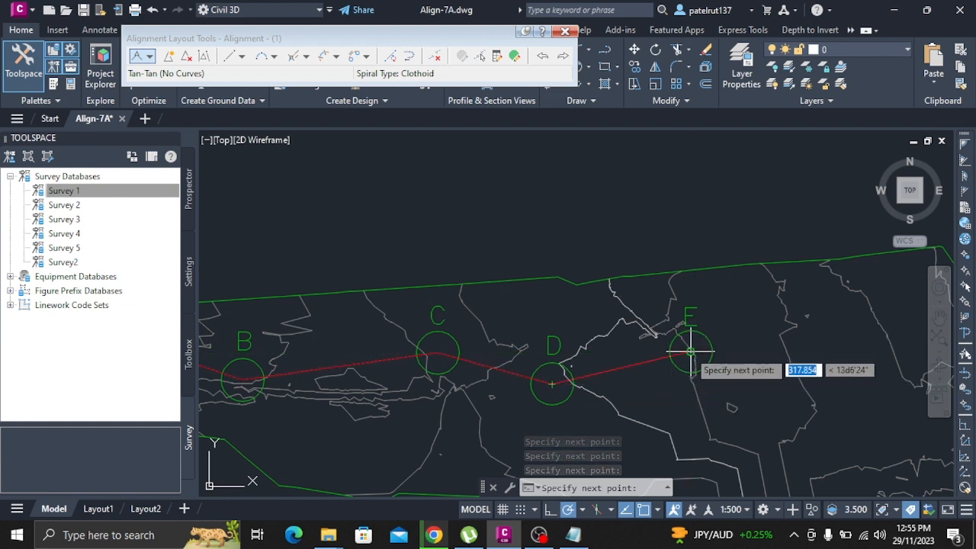
left_click(691, 353)
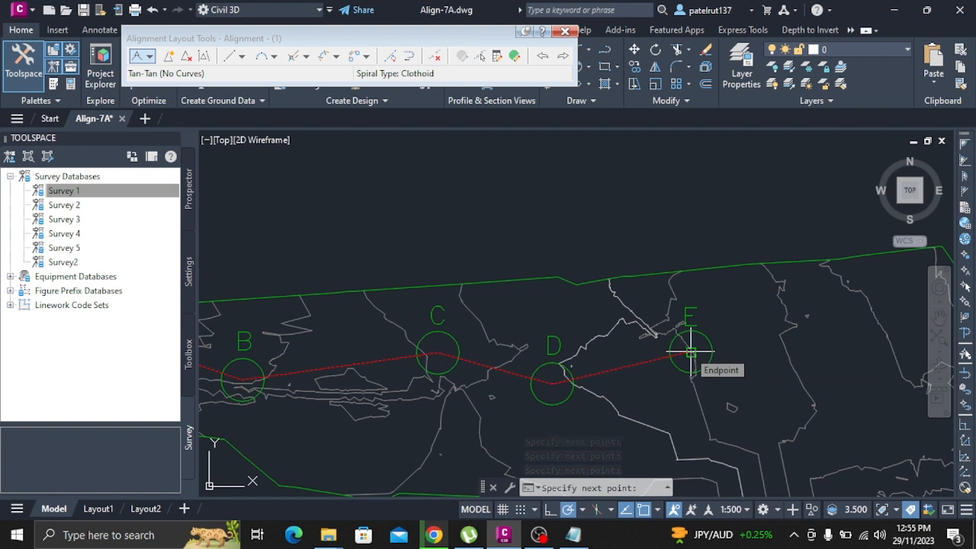
left_click(690, 352)
key("Return")
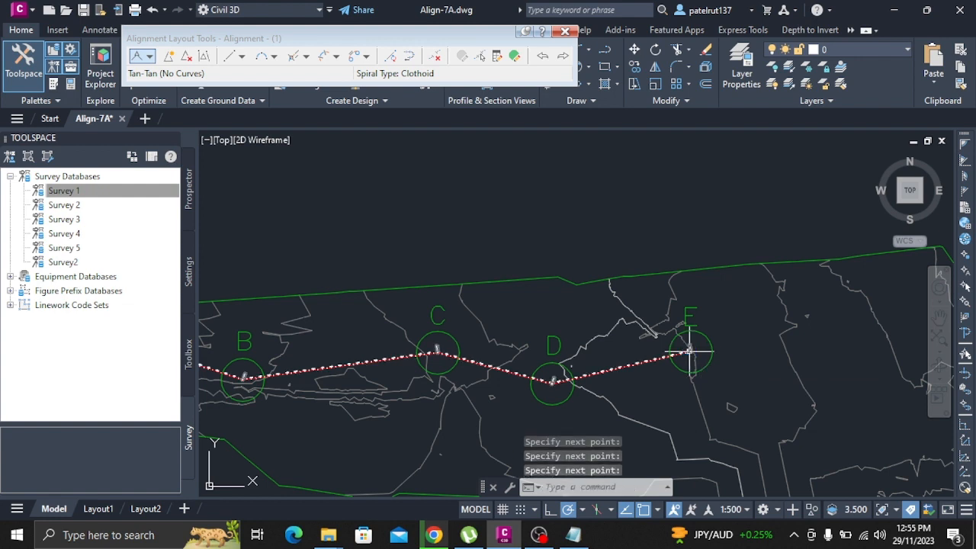
Step: Start a Free Spiral-Curve-Spiral (Between two entities) between the tangents meeting at circle B, with solution angle Lessthan180 and radius 75 m
scroll(382, 333, "up", 5)
scroll(358, 443, "down", 5)
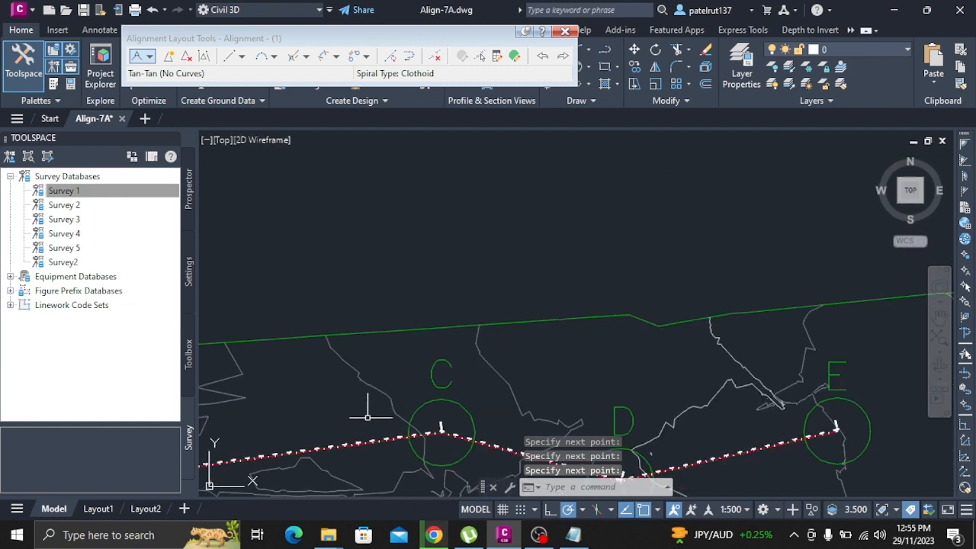
scroll(336, 465, "up", 5)
scroll(338, 456, "down", 5)
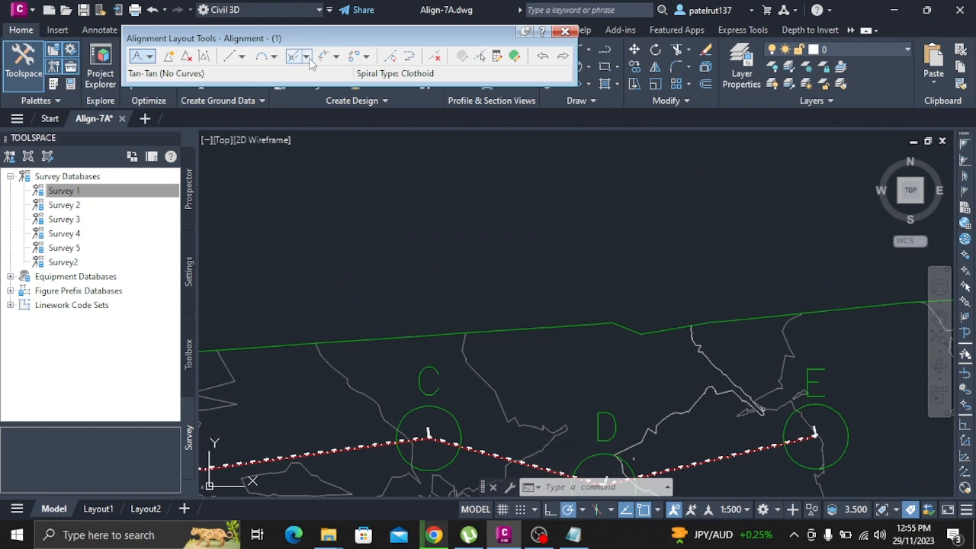
left_click(336, 57)
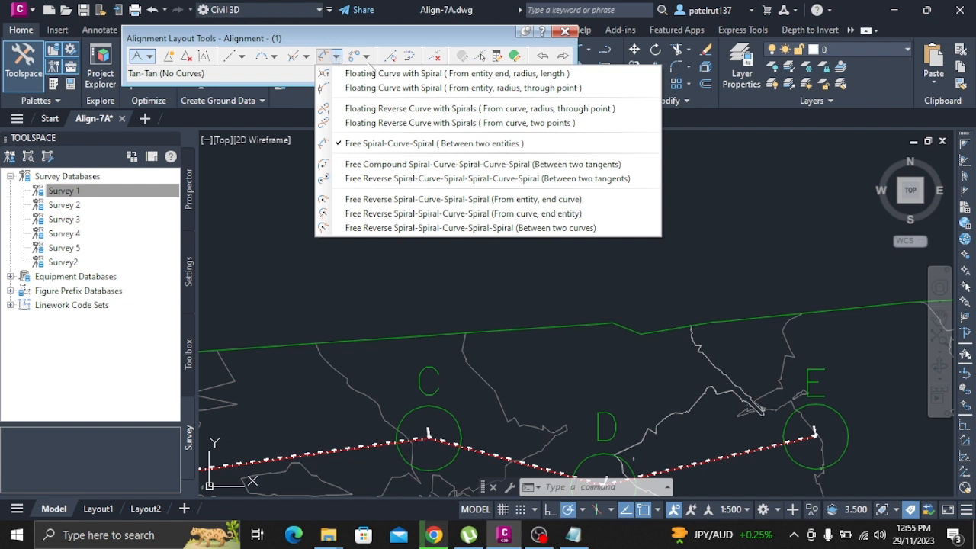
left_click(411, 145)
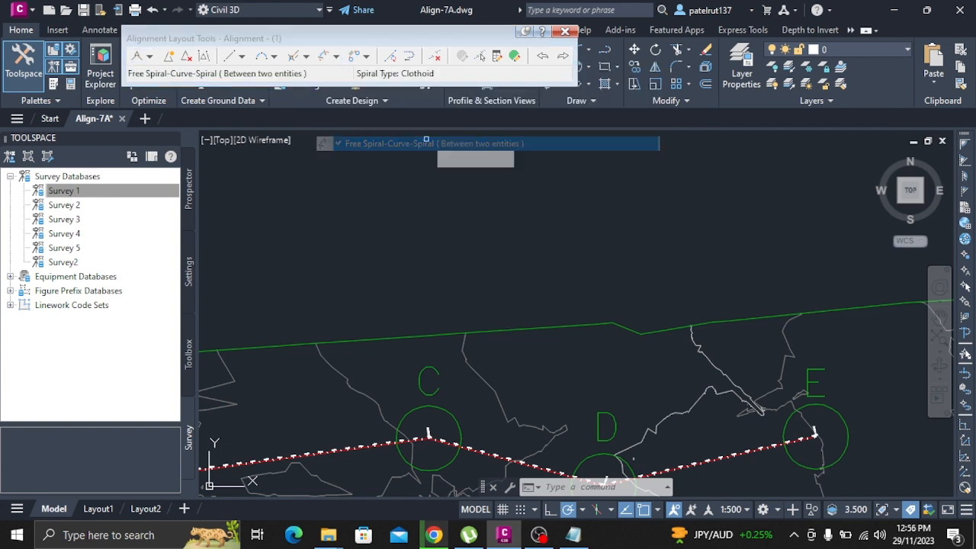
scroll(393, 225, "down", 2)
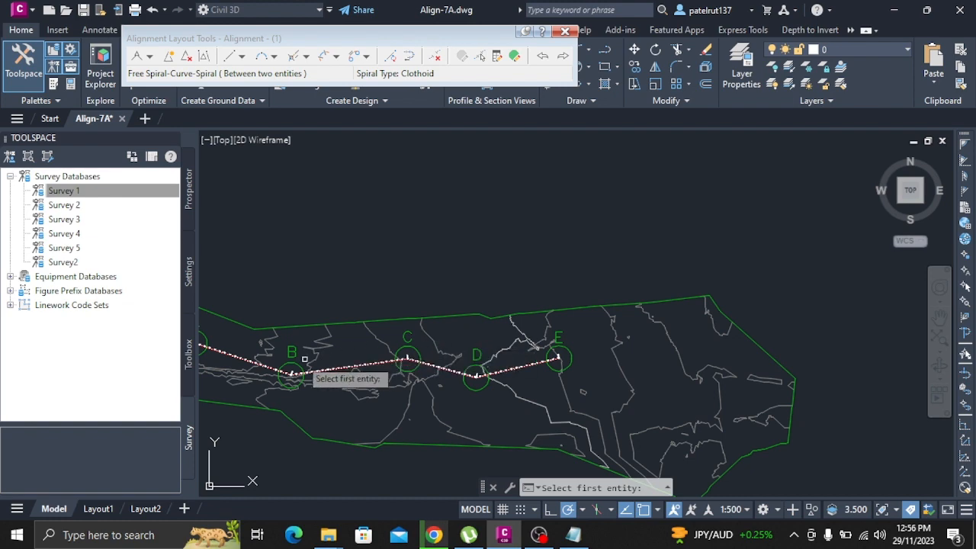
scroll(425, 359, "up", 3)
scroll(301, 336, "up", 2)
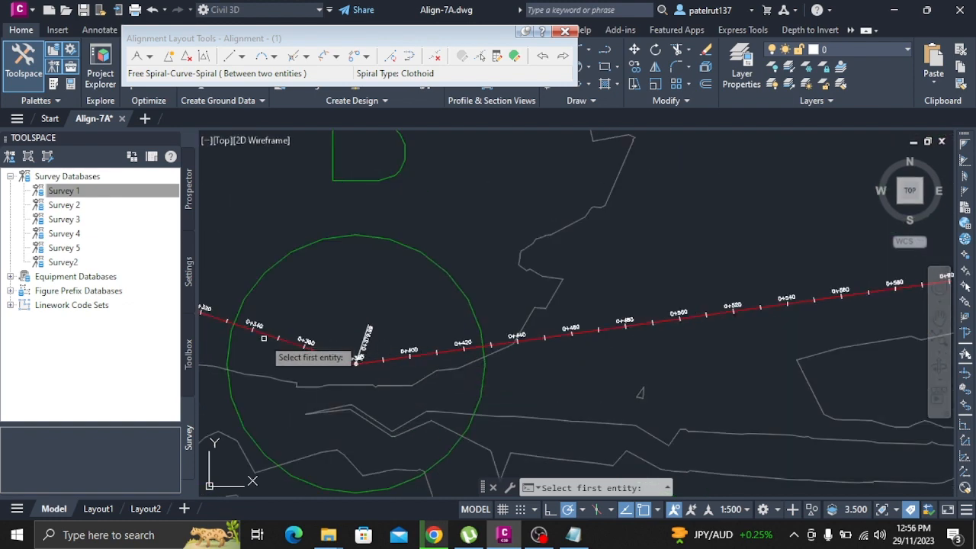
left_click(356, 362)
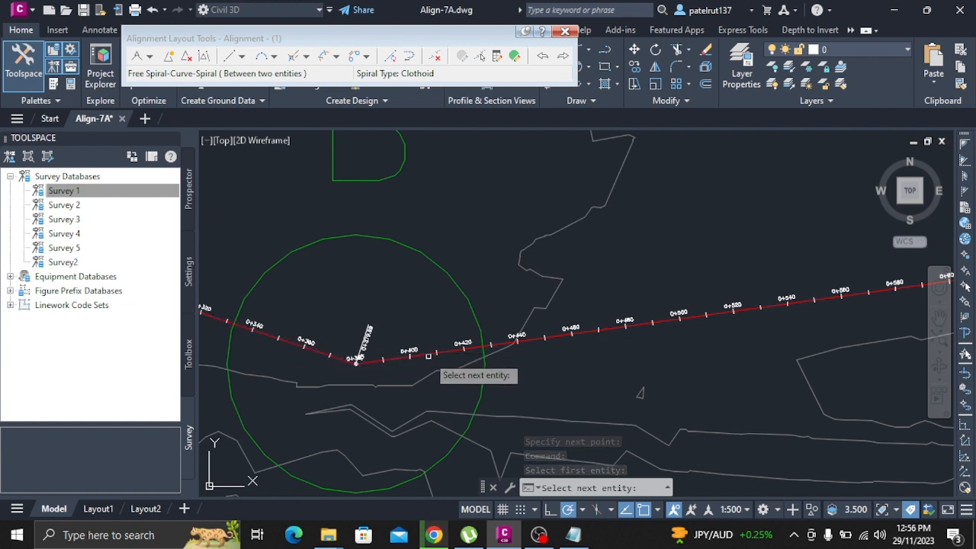
left_click(447, 352)
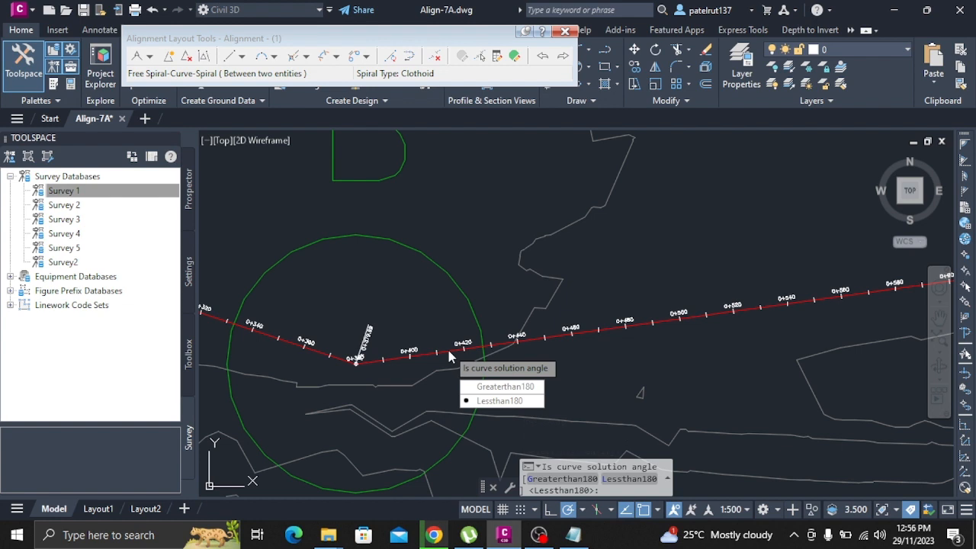
key("Return")
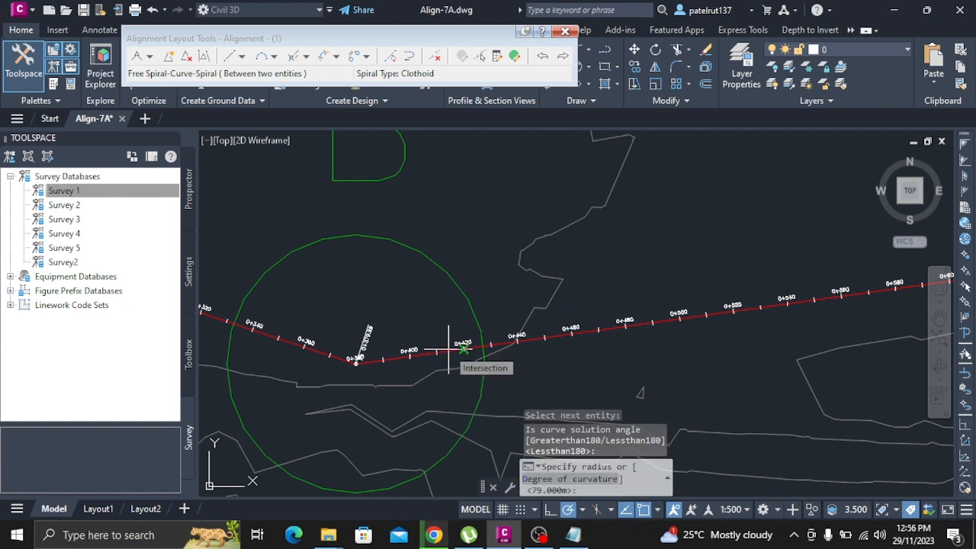
type("75")
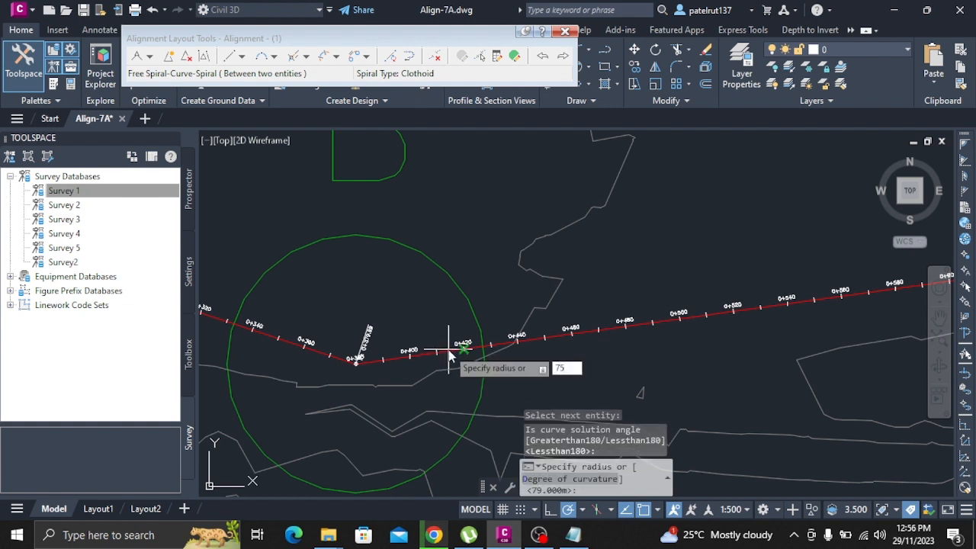
key("Return")
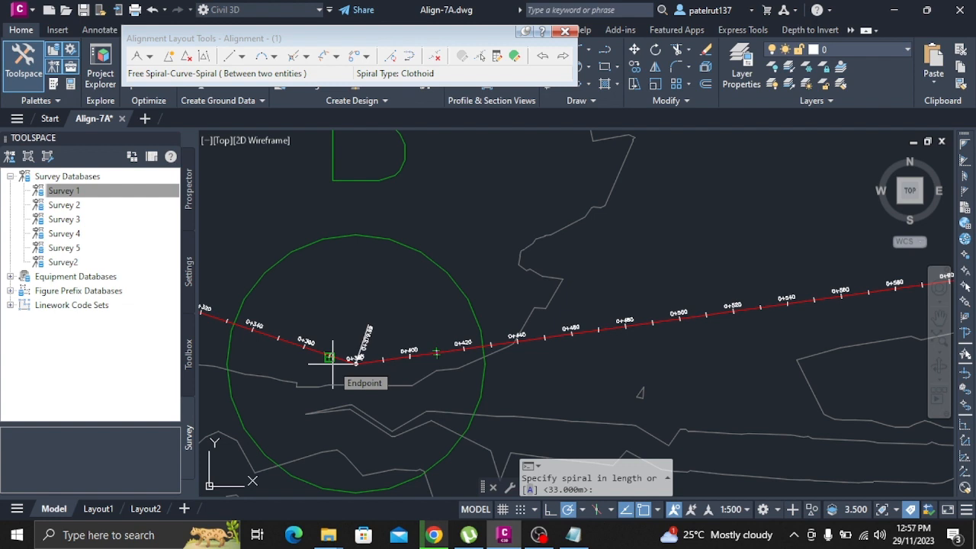
Step: Complete the curve at circle B with a spiral in length of 25 m and a spiral out length of 25 m
type("25")
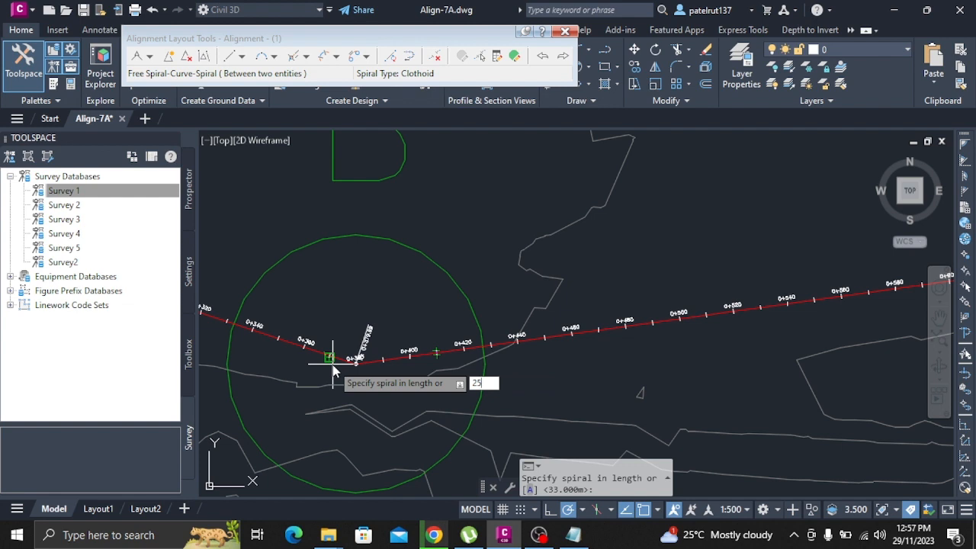
key("Return")
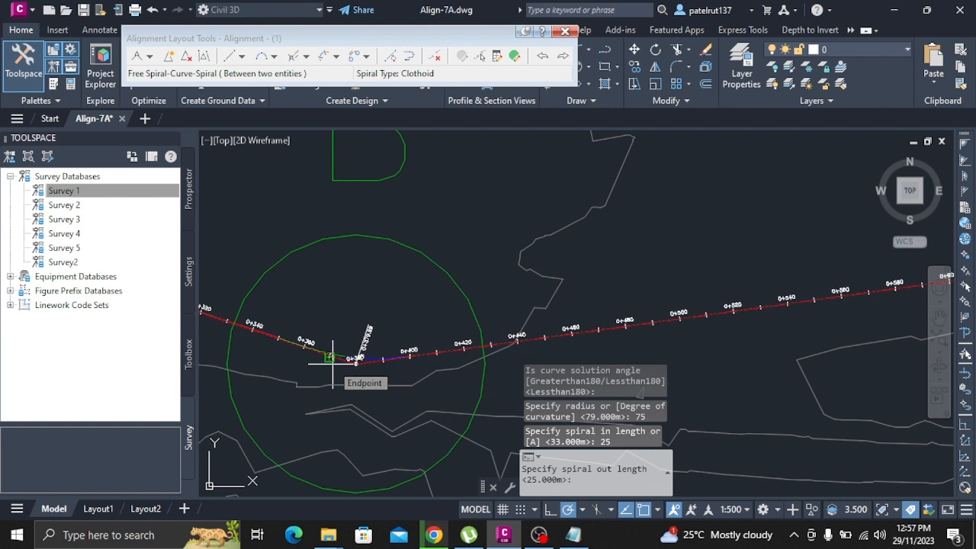
type("25")
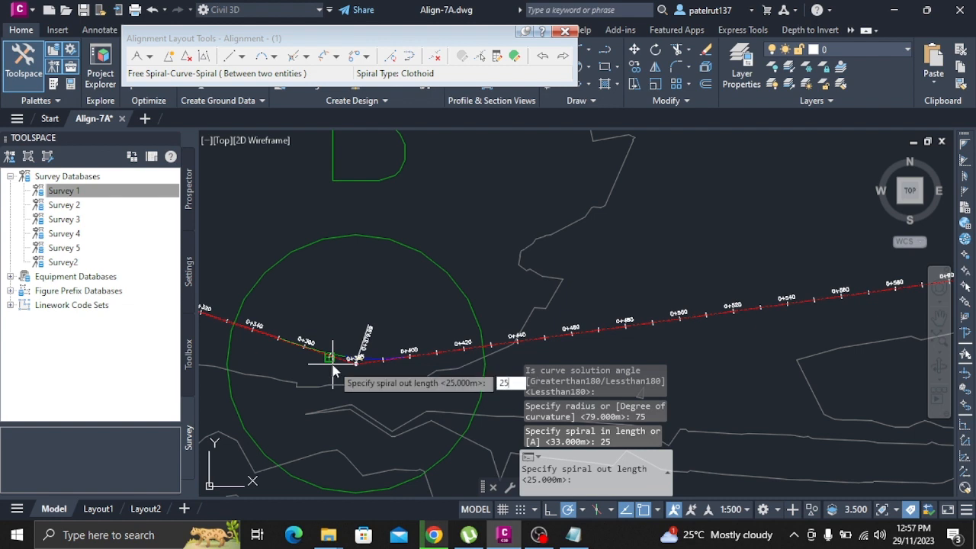
key("Return")
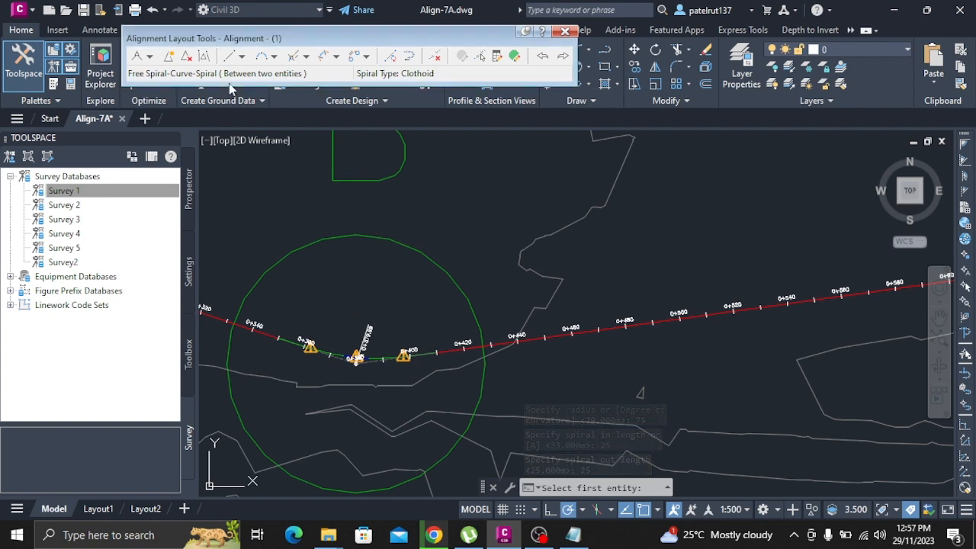
Step: Add a Free Curve Fillet (Between two entities, radius) between the tangents meeting at circle C, with solution angle Lessthan180 and radius 90 m
left_click(275, 58)
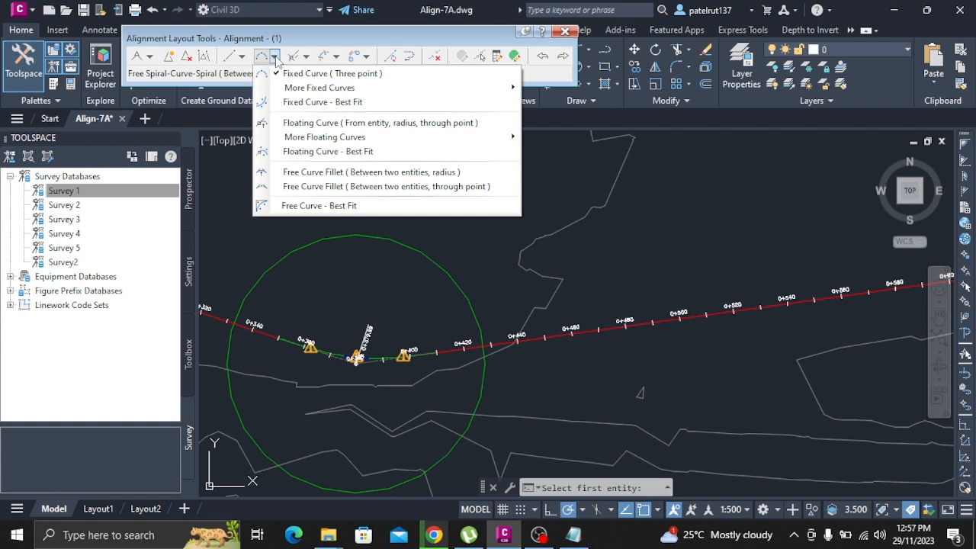
left_click(315, 174)
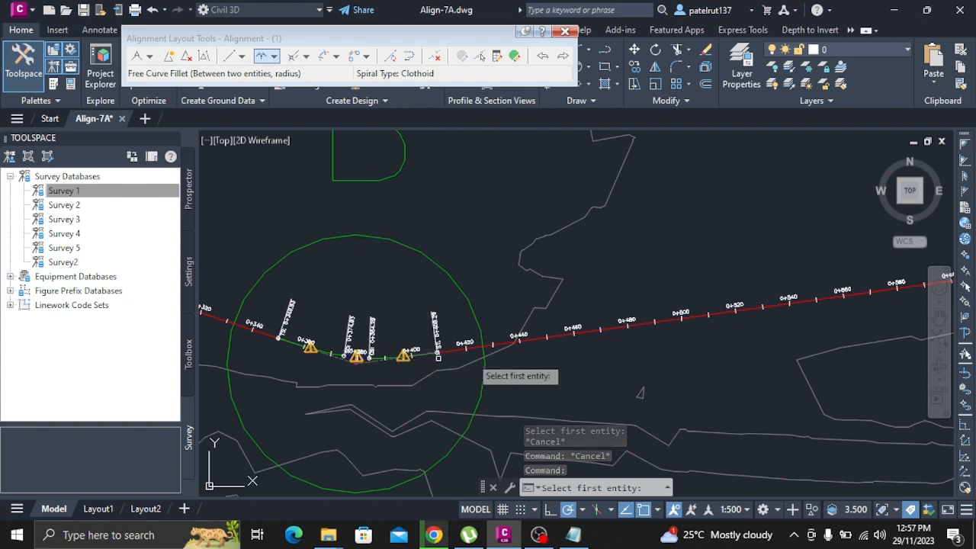
scroll(835, 347, "down", 5)
scroll(845, 336, "down", 2)
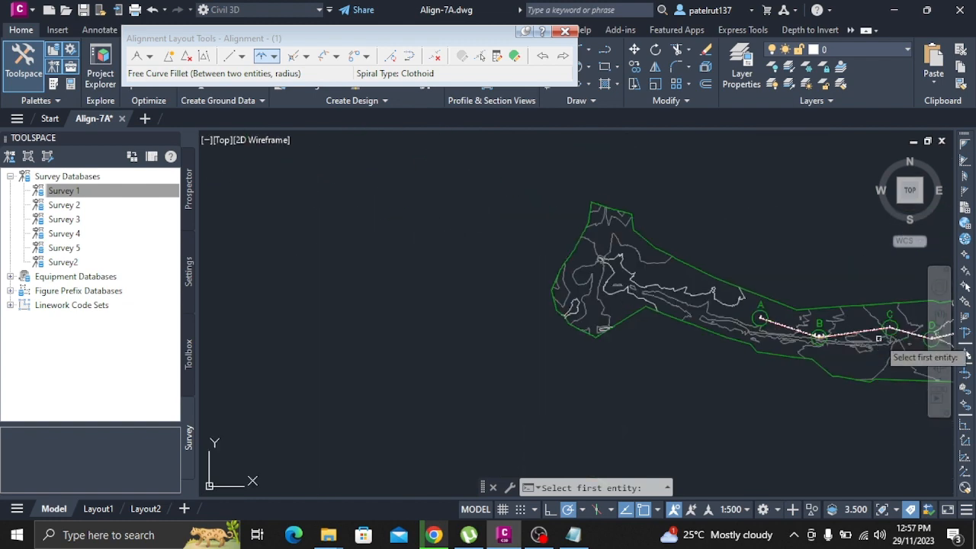
scroll(885, 328, "up", 6)
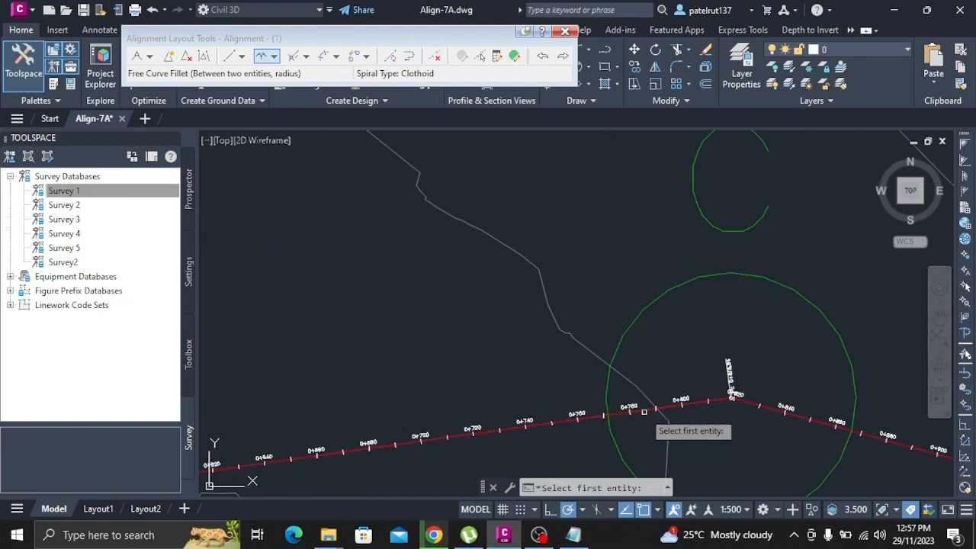
left_click(645, 410)
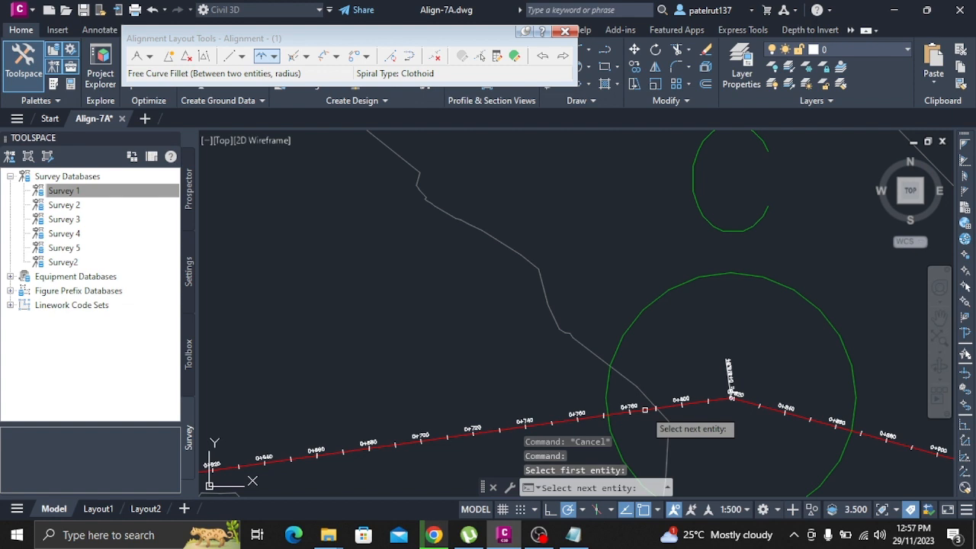
left_click(763, 408)
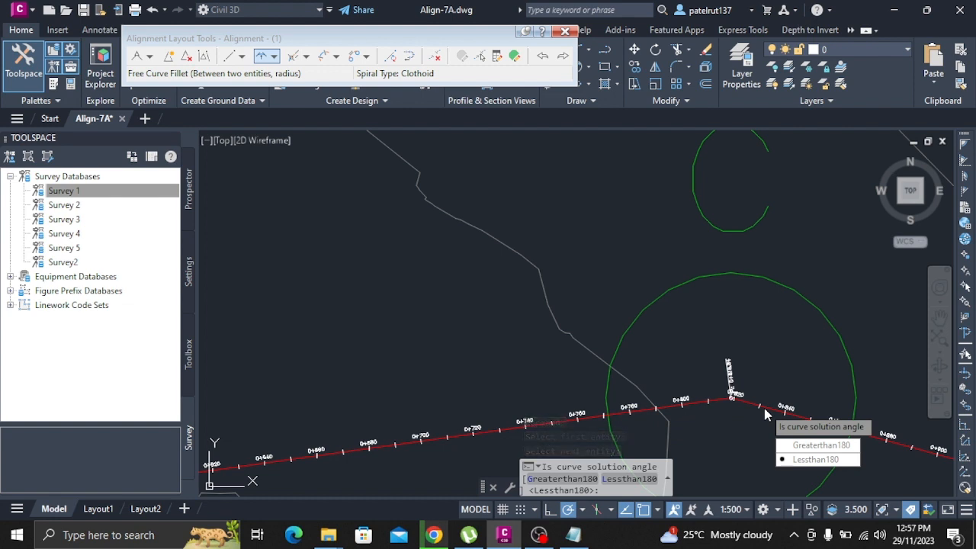
key("Return")
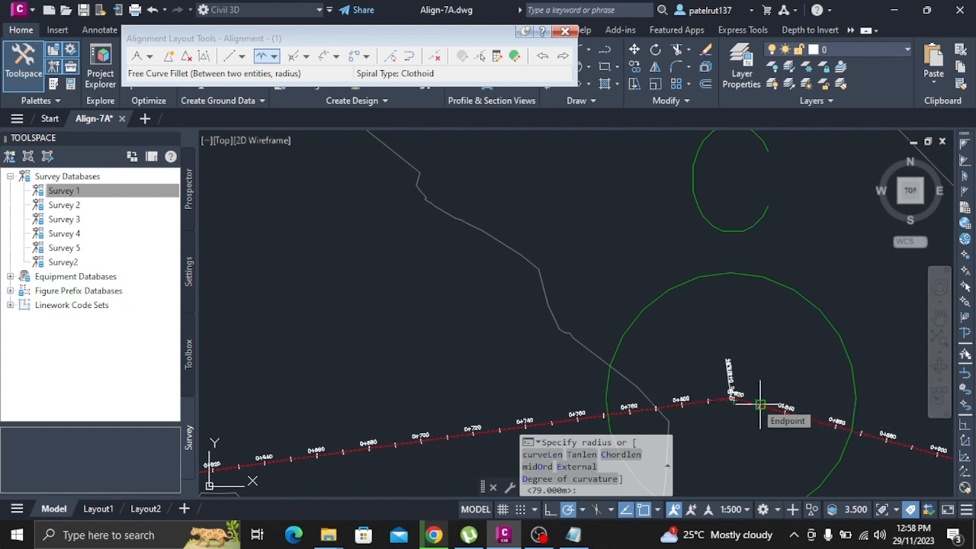
type("9")
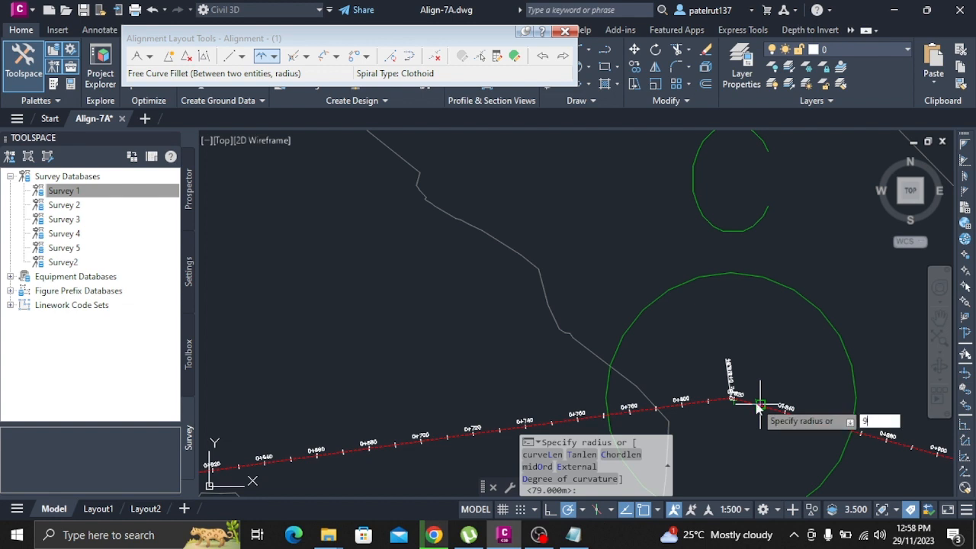
type("0.000")
key("Return")
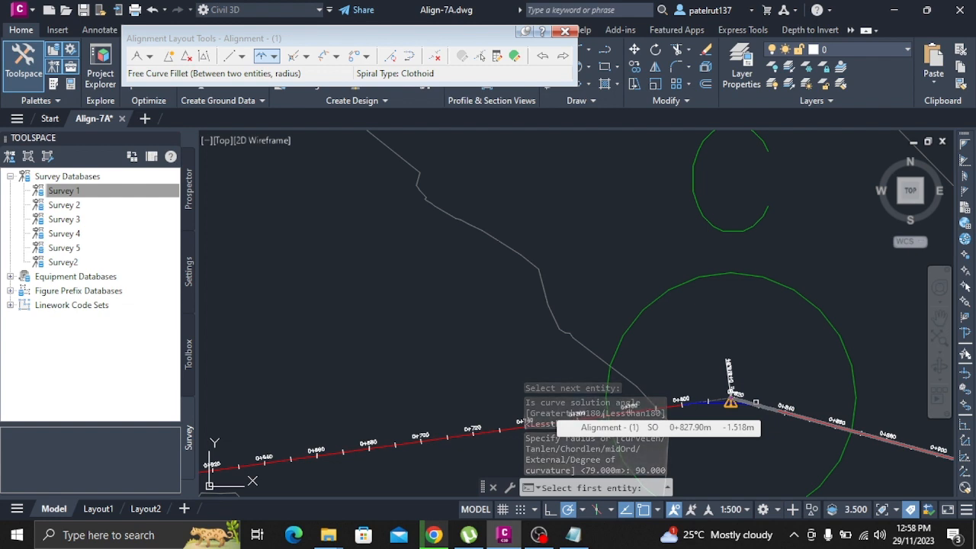
key("Return")
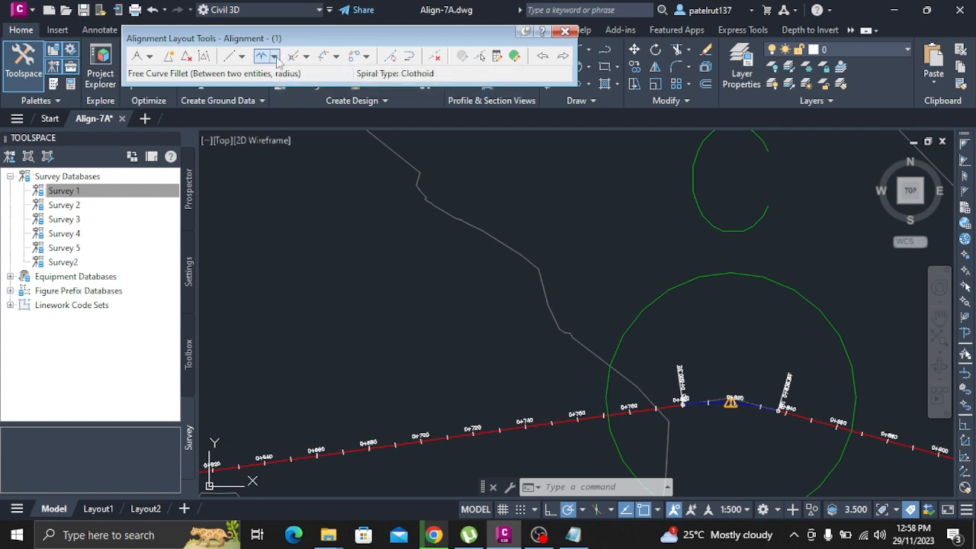
Step: Start a Floating Curve (From entity end, radius, length) and try to attach it to the tangent between circles D and E near D
left_click(151, 57)
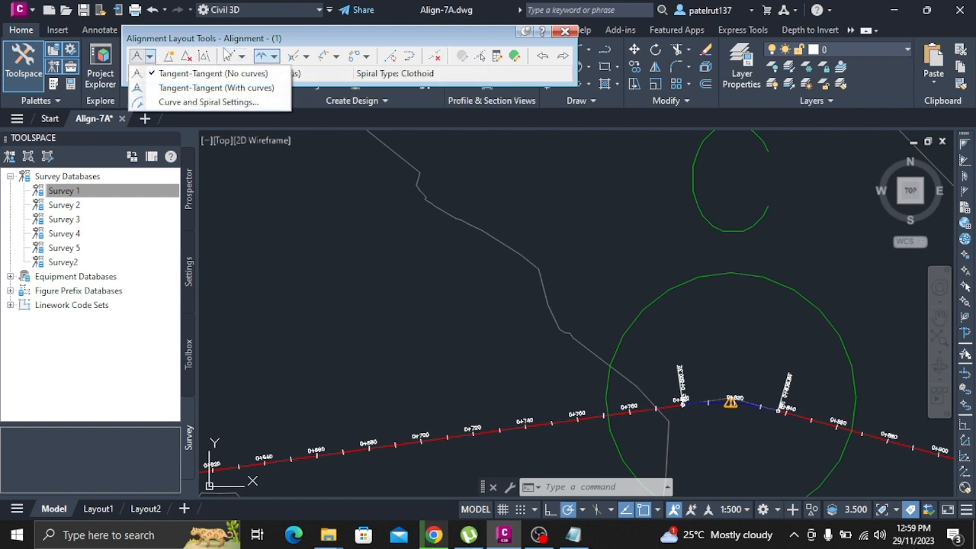
left_click(276, 59)
left_click(274, 58)
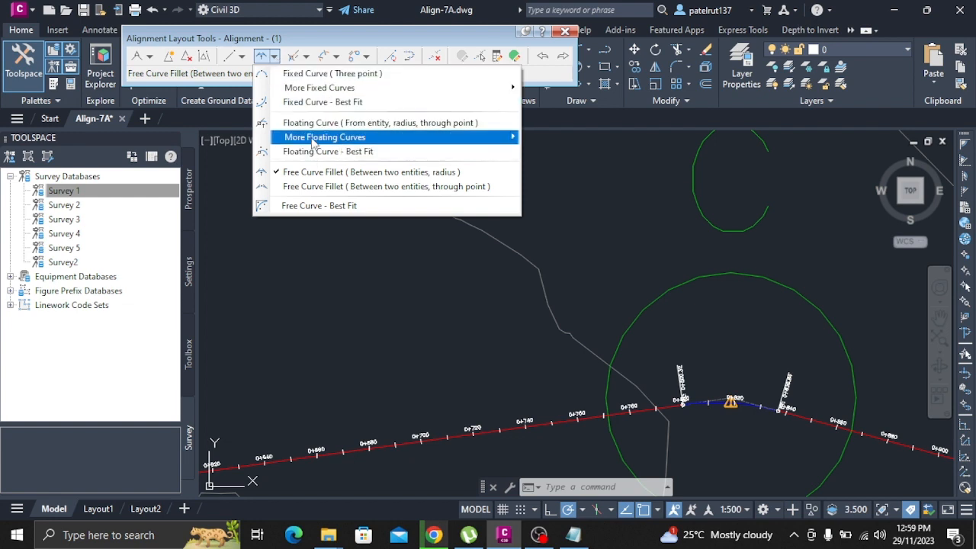
mouse_move(314, 145)
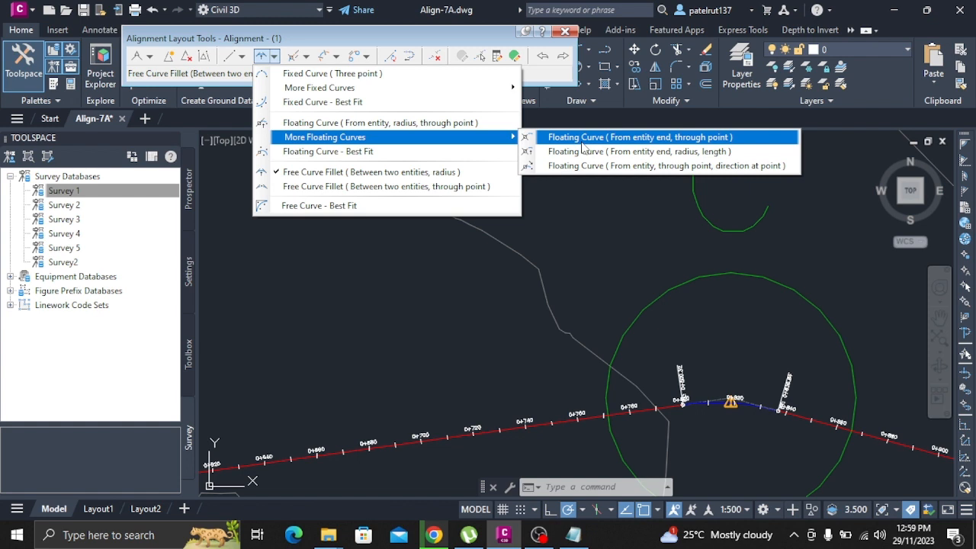
left_click(673, 152)
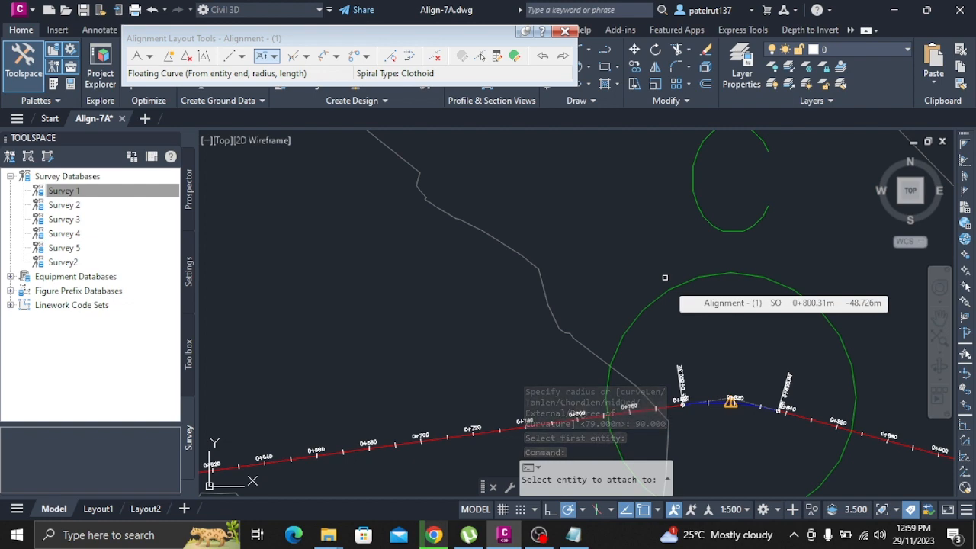
scroll(732, 382, "down", 5)
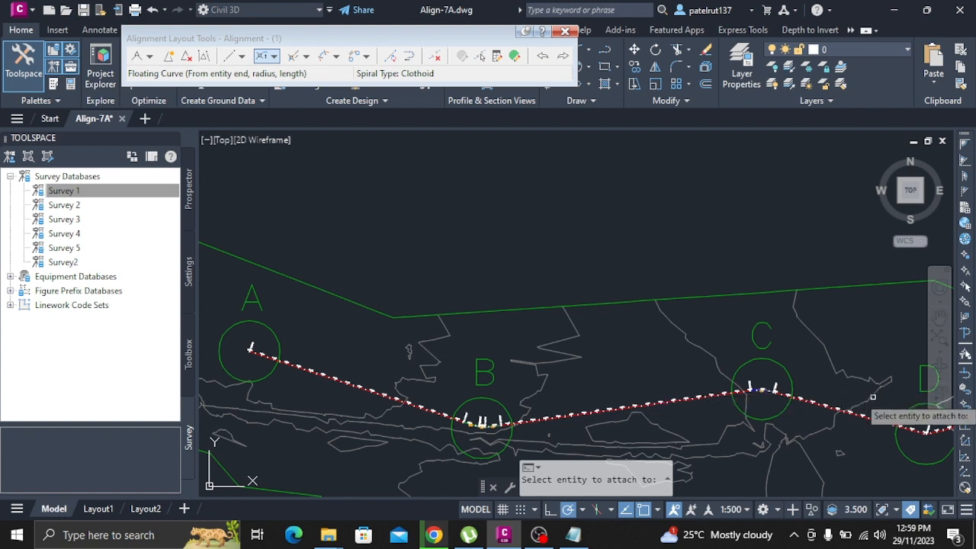
scroll(877, 404, "down", 4)
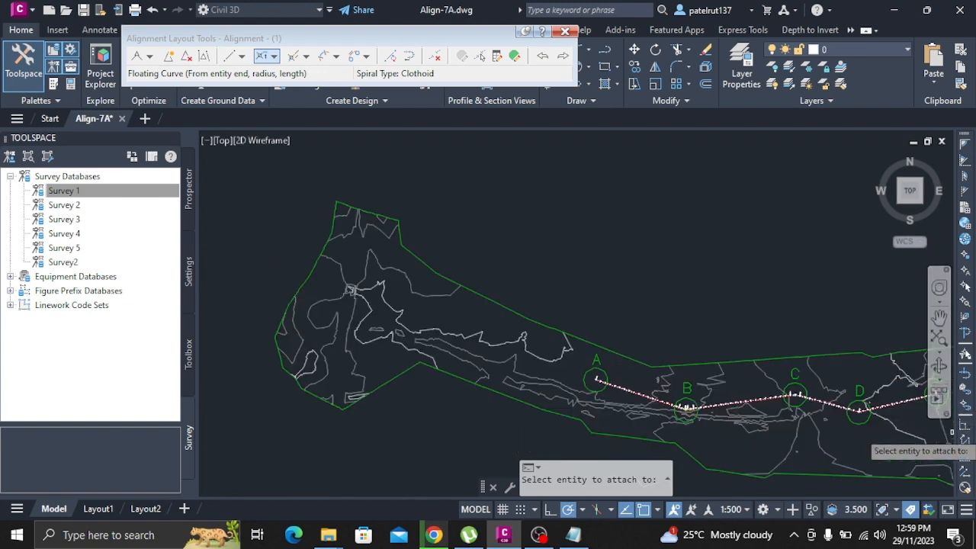
scroll(946, 431, "up", 5)
scroll(718, 352, "down", 4)
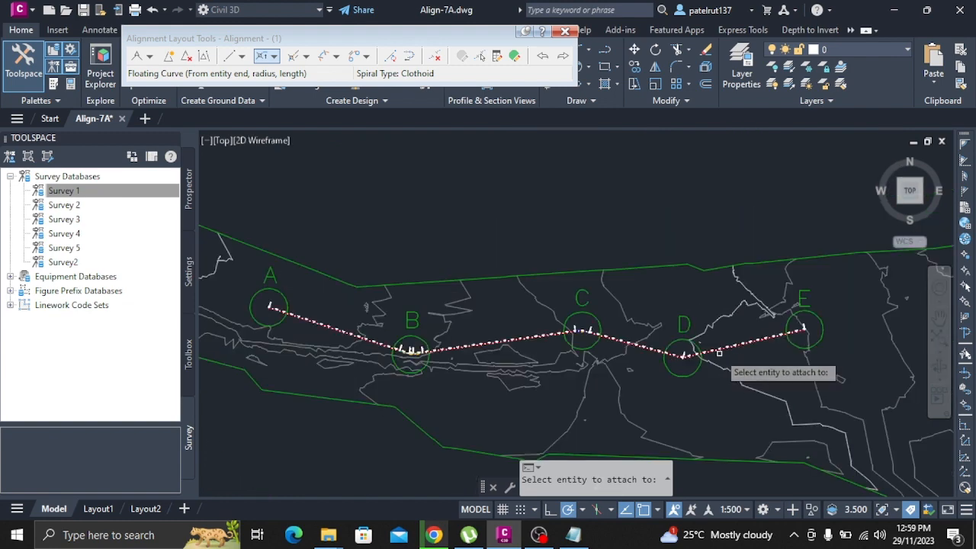
scroll(718, 353, "up", 8)
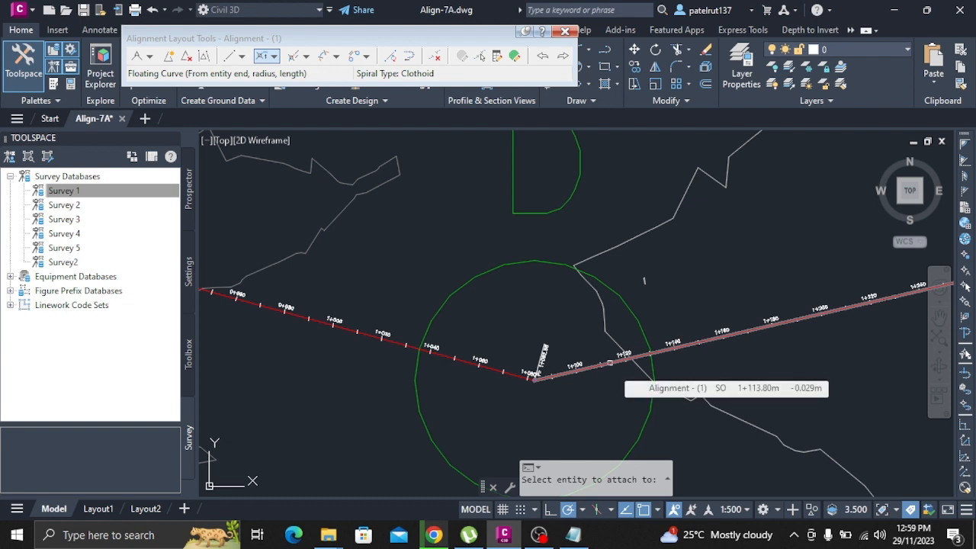
left_click(609, 362)
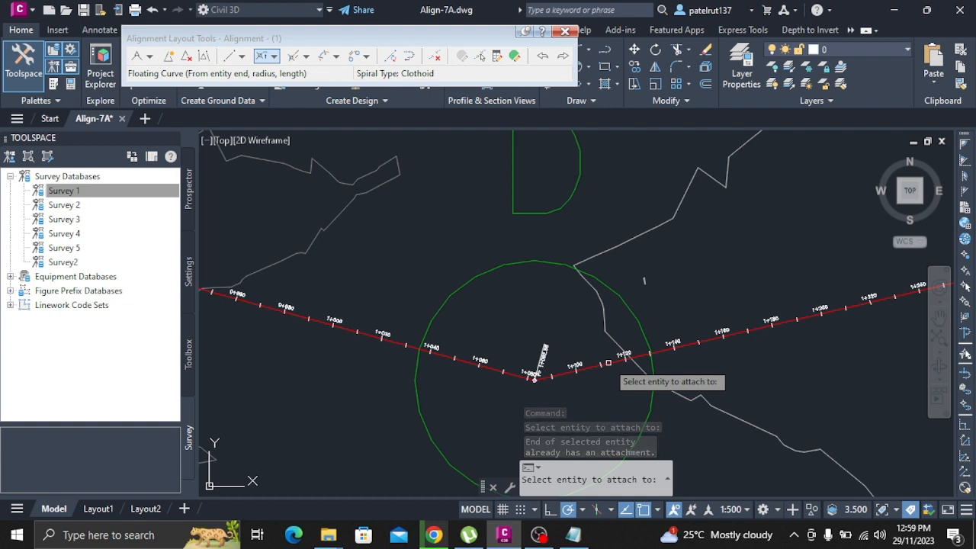
Step: Retry attaching the floating curve by picking the D–E tangent and the tangent intersection at the center of circle D
left_click(608, 369)
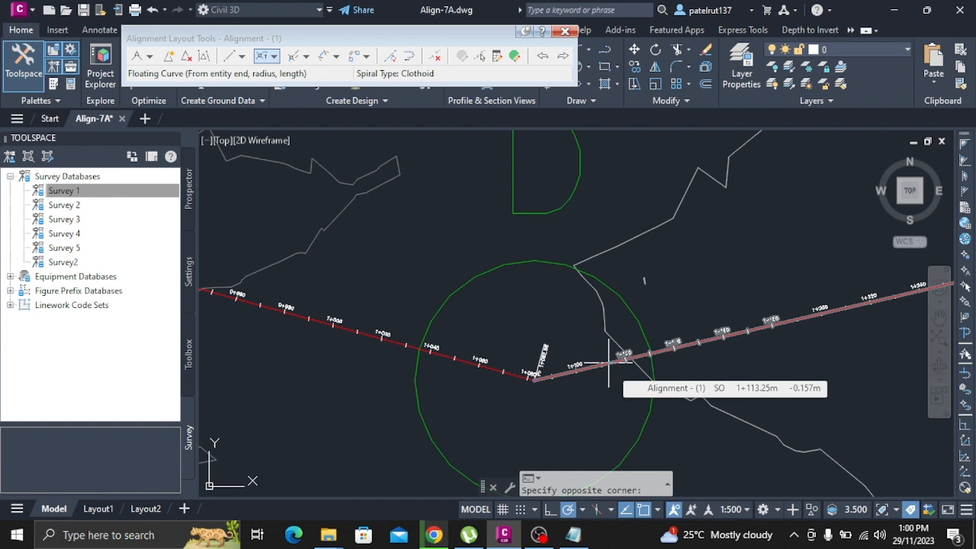
left_click(738, 279)
scroll(526, 387, "up", 2)
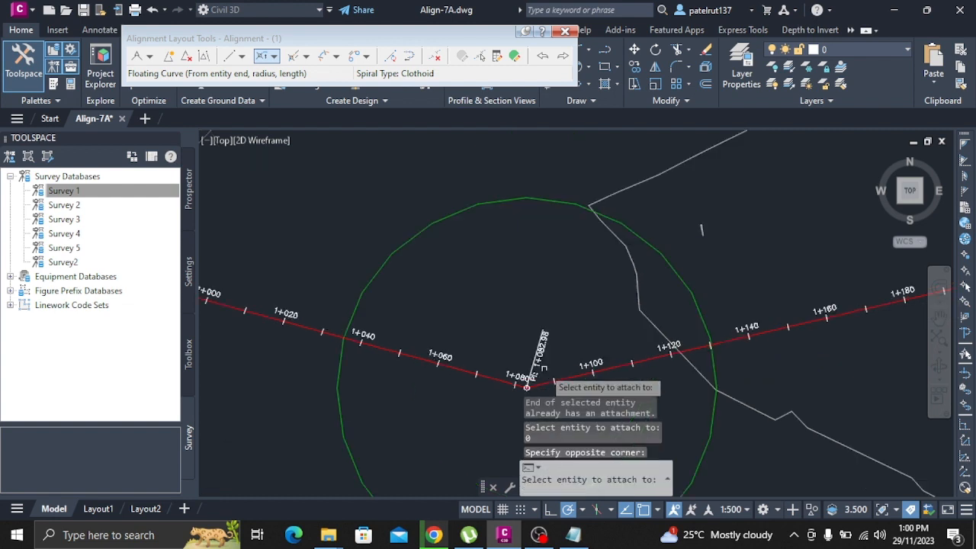
scroll(527, 387, "up", 4)
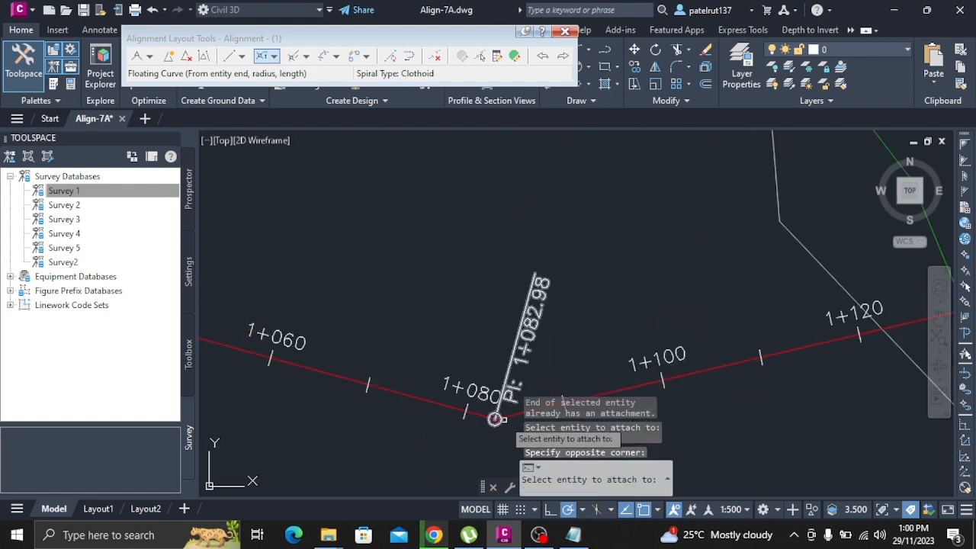
left_click(496, 418)
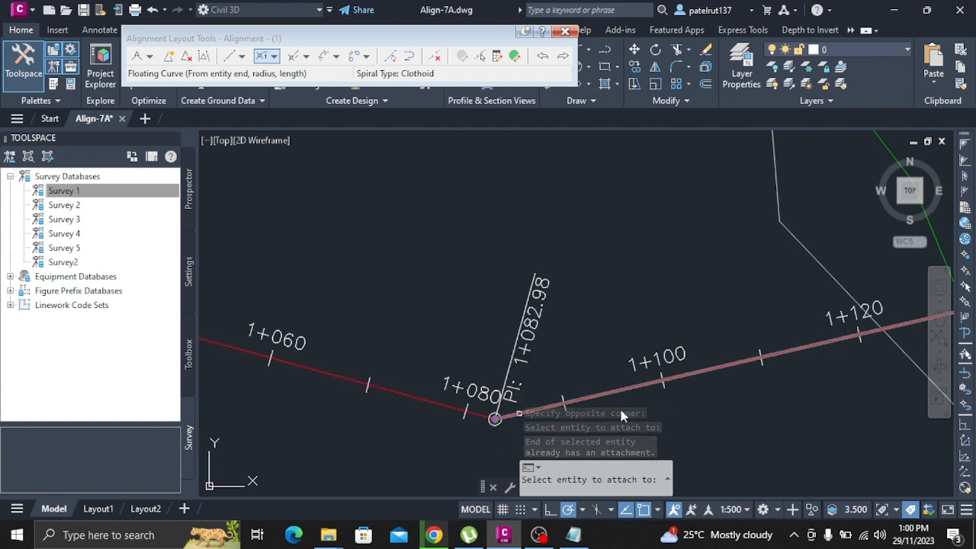
left_click(495, 419)
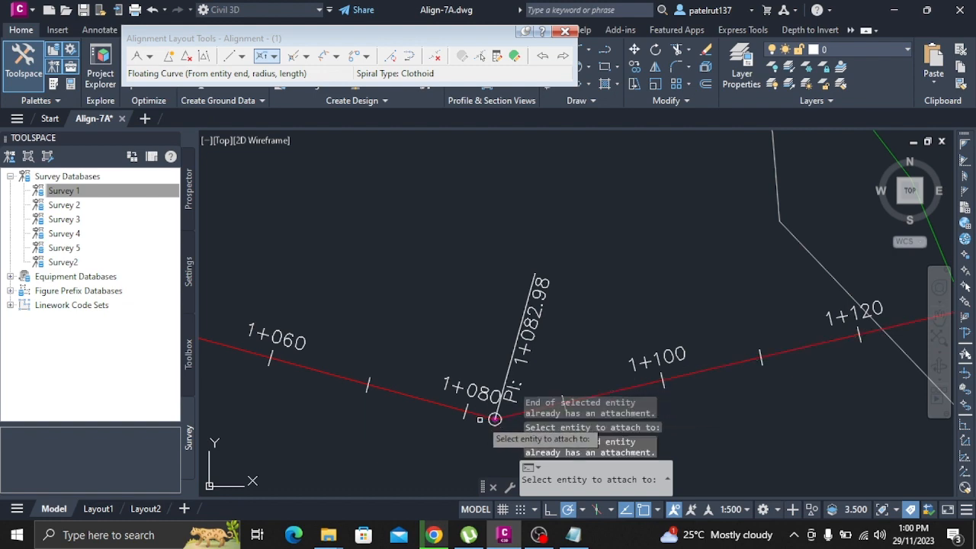
Step: Try to attach the floating curve to the D–E tangent right beside the intersection point in circle D, and end the command
scroll(642, 337, "down", 6)
scroll(606, 343, "up", 1)
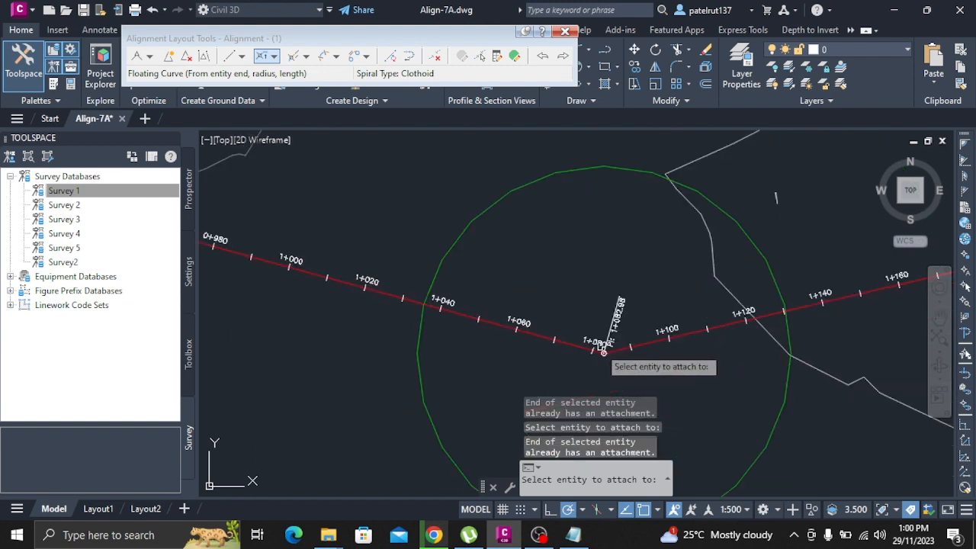
scroll(603, 346, "up", 3)
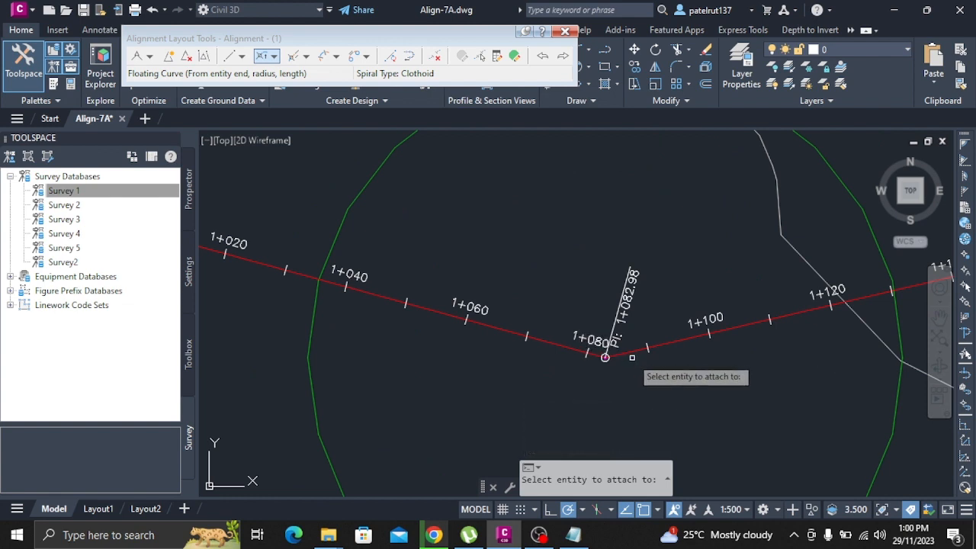
scroll(563, 363, "up", 3)
scroll(562, 365, "up", 3)
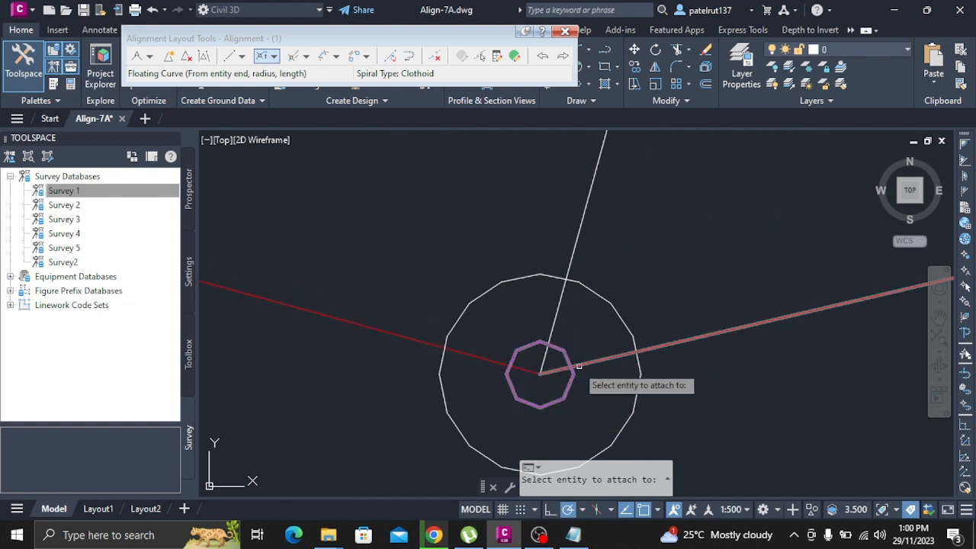
left_click(571, 370)
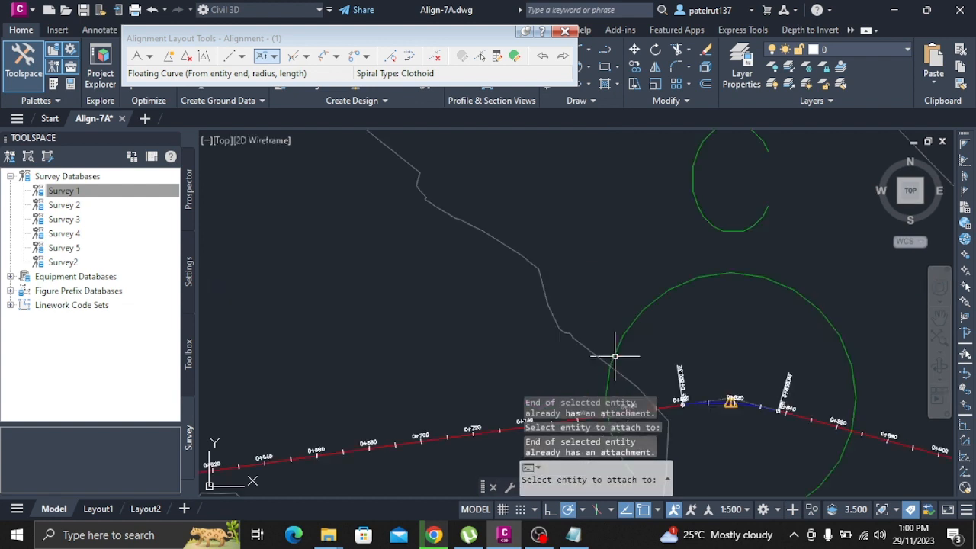
key("Return")
scroll(756, 370, "down", 6)
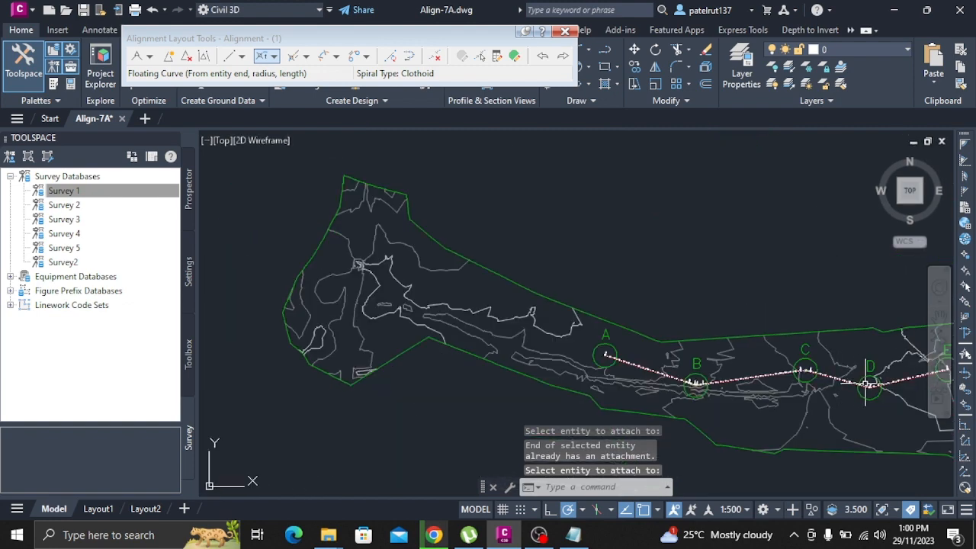
scroll(883, 395, "up", 5)
scroll(717, 381, "up", 2)
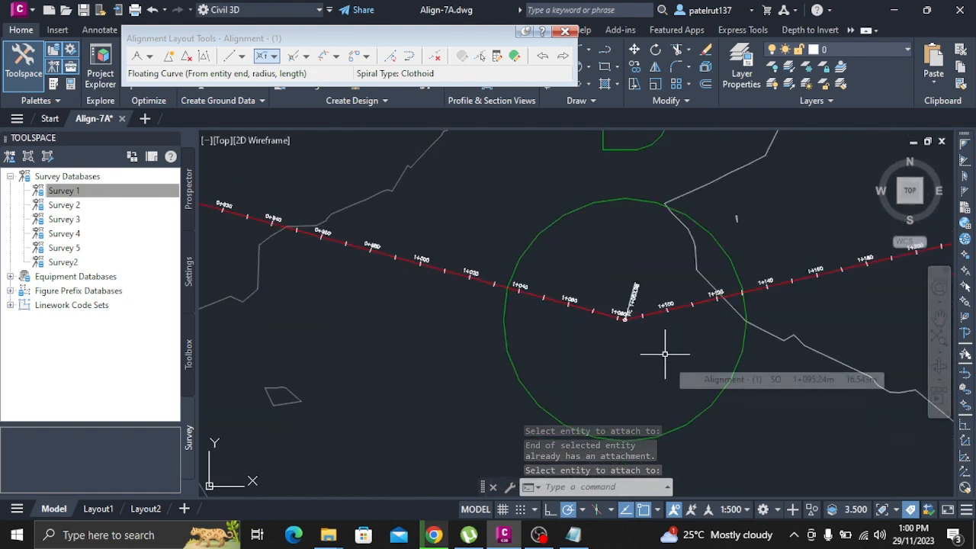
key("Escape")
right_click(666, 341)
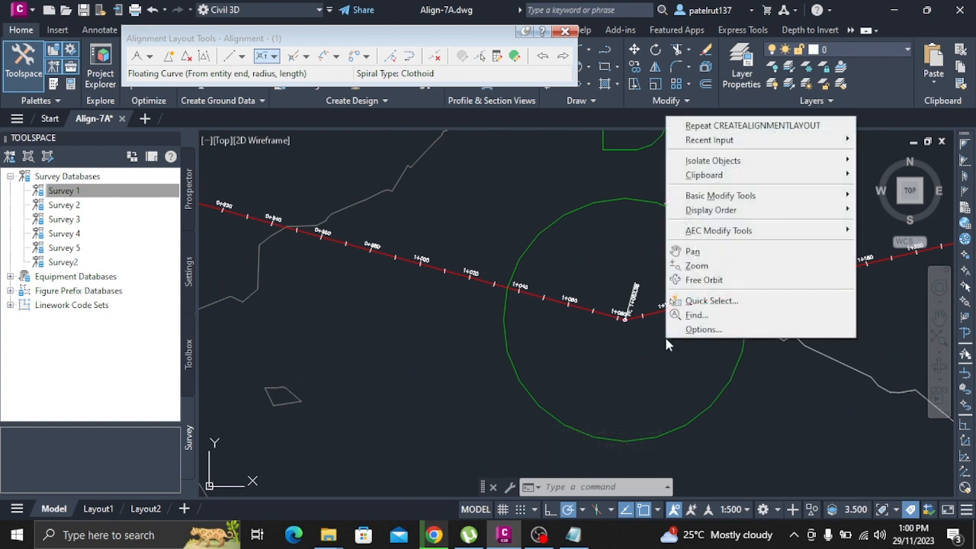
left_click(630, 332)
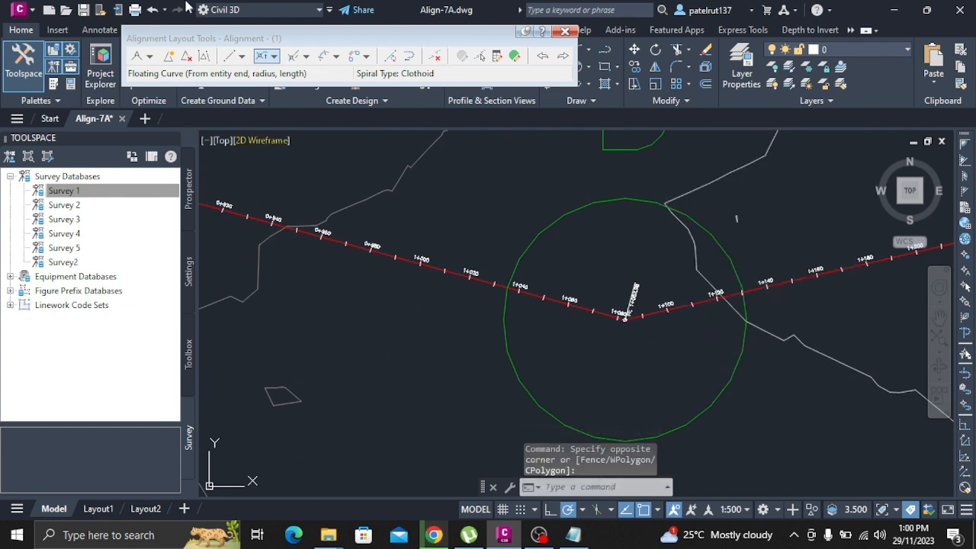
Step: Restart the Floating Curve (From entity end, radius, length), try attaching it to the D–E tangent between circle D's center and 1+100, and cancel
left_click(274, 56)
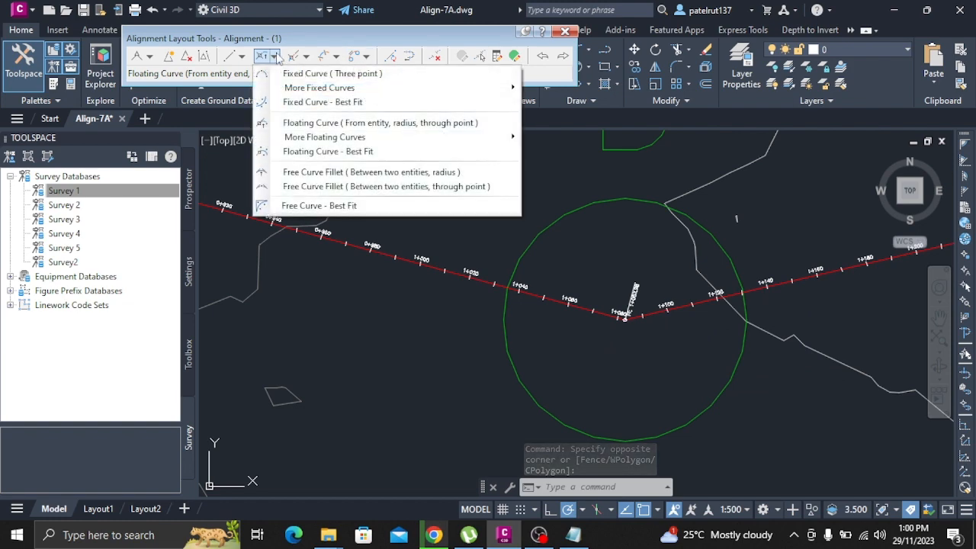
mouse_move(336, 137)
left_click(596, 150)
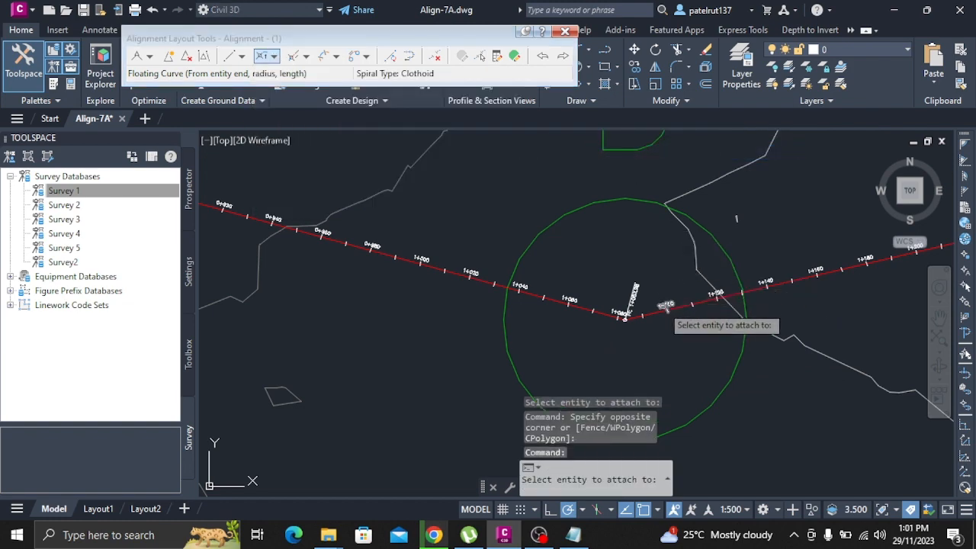
scroll(665, 312, "up", 4)
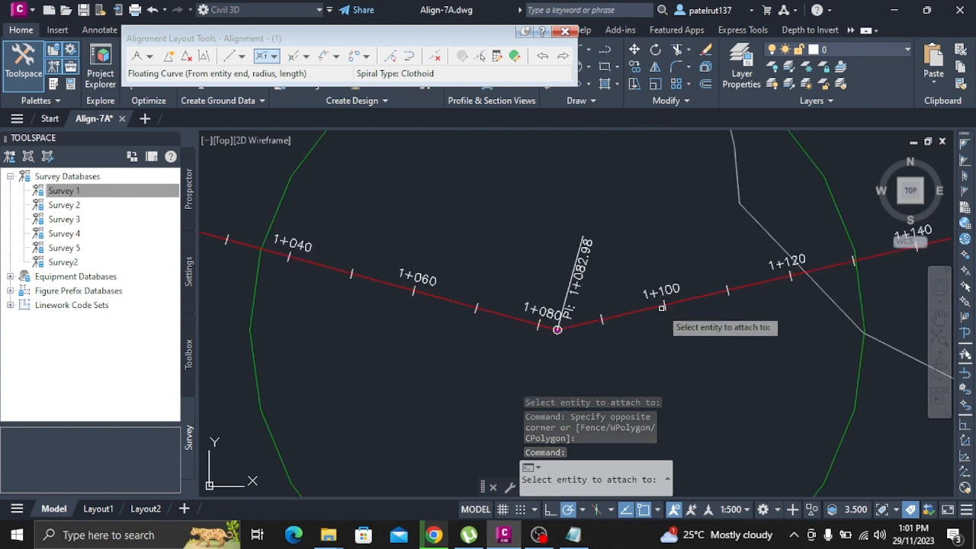
left_click(626, 313)
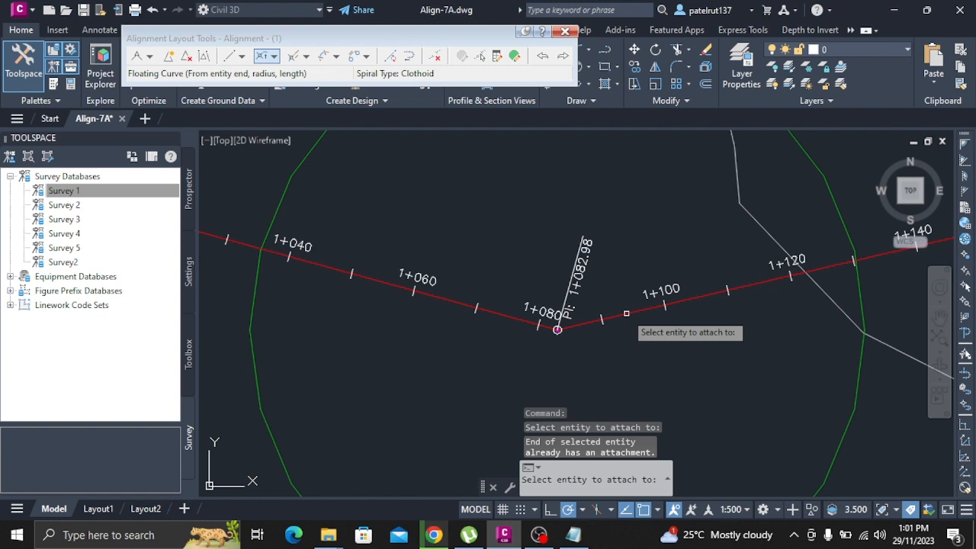
scroll(626, 313, "down", 6)
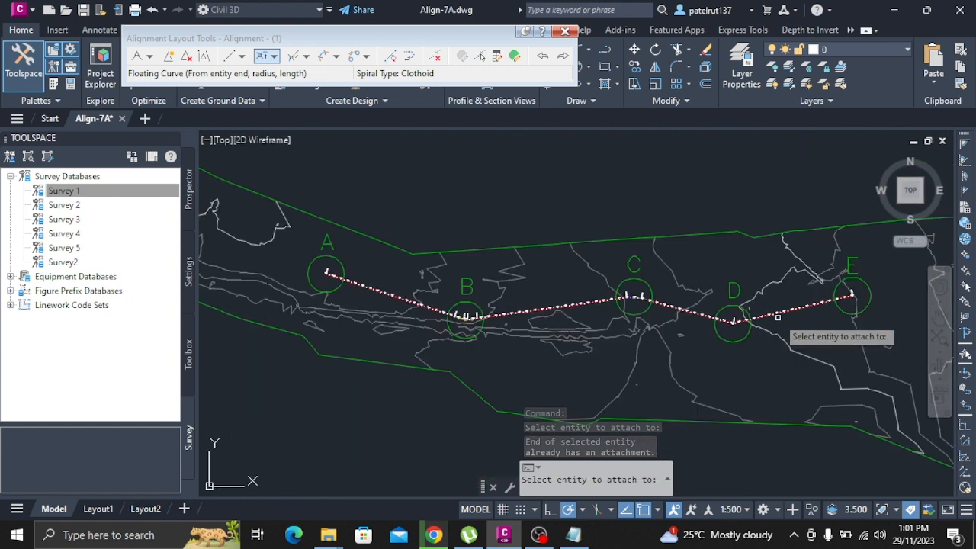
scroll(778, 319, "up", 6)
scroll(360, 340, "down", 6)
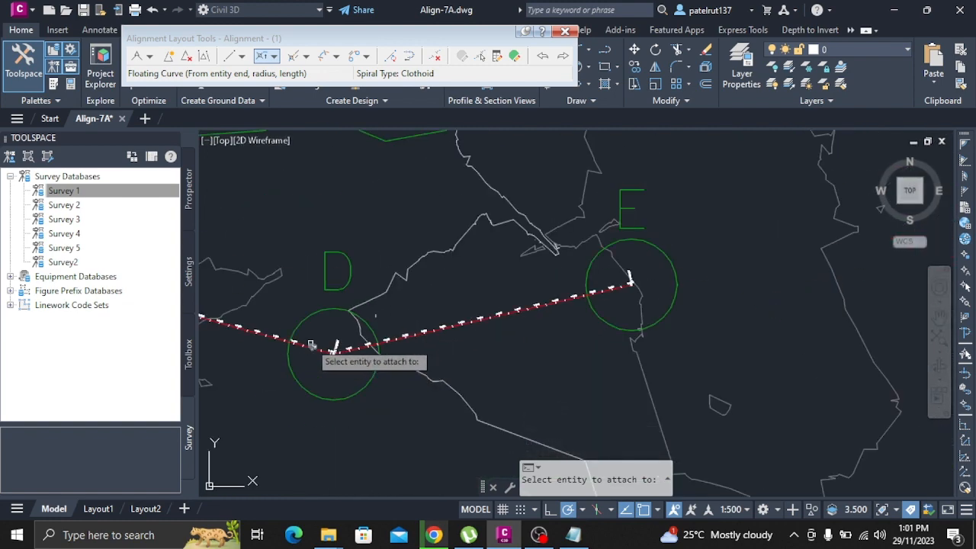
key("Escape")
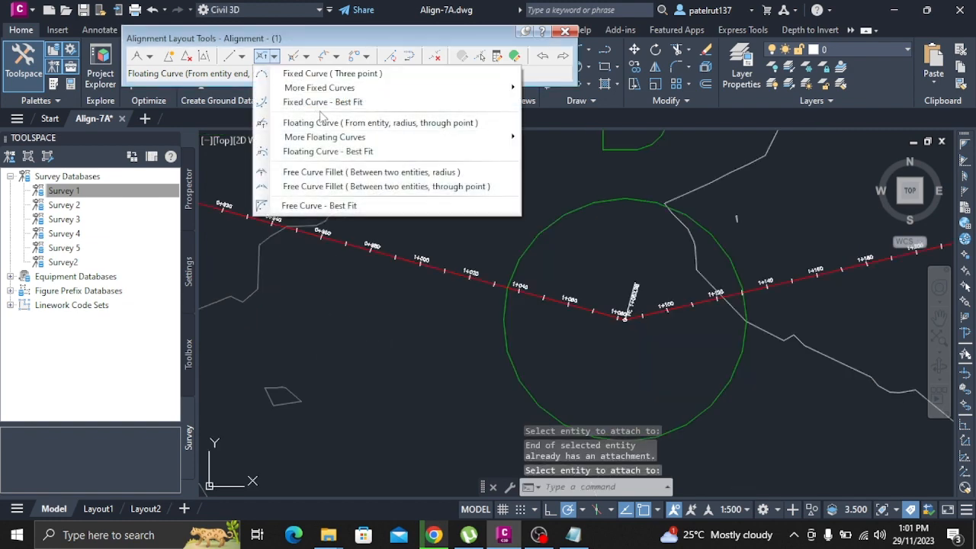
Step: Restart the Floating Curve (From entity end, radius, length) and try attaching it to the D–E tangent inside circle D
mouse_move(349, 139)
left_click(610, 150)
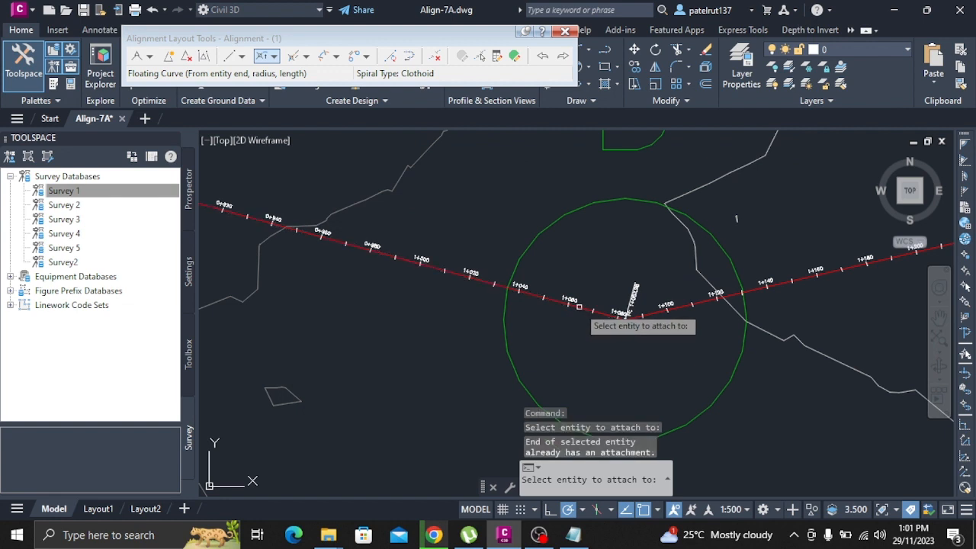
scroll(626, 311, "down", 2)
scroll(698, 302, "down", 2)
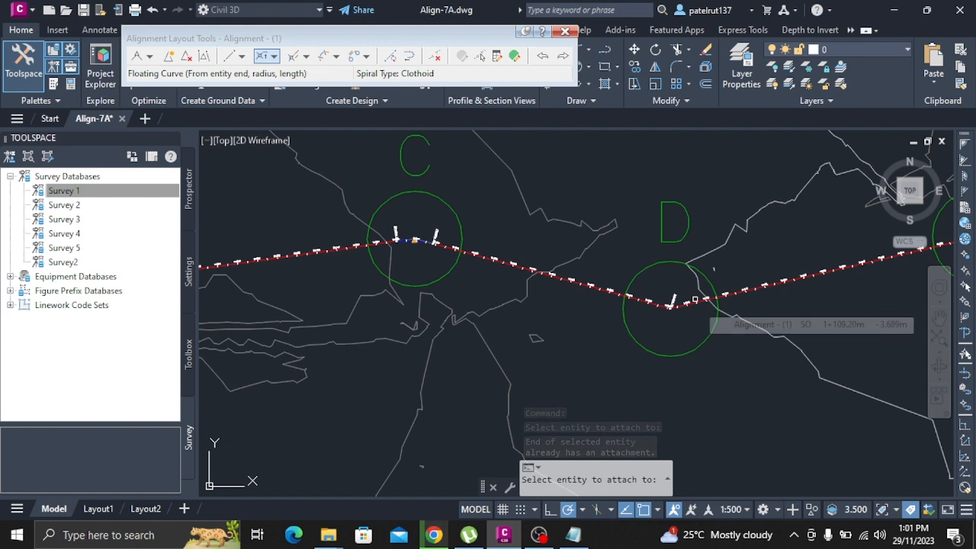
left_click(694, 302)
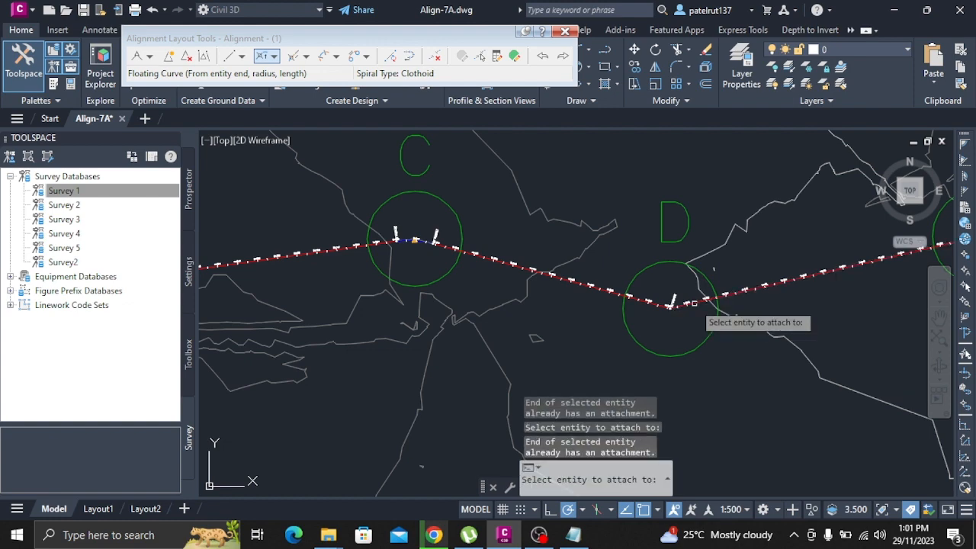
Step: Attach the floating curve to the D–E tangent on the portion nearer circle E, with a clockwise direction
scroll(839, 302, "down", 3)
scroll(839, 302, "up", 3)
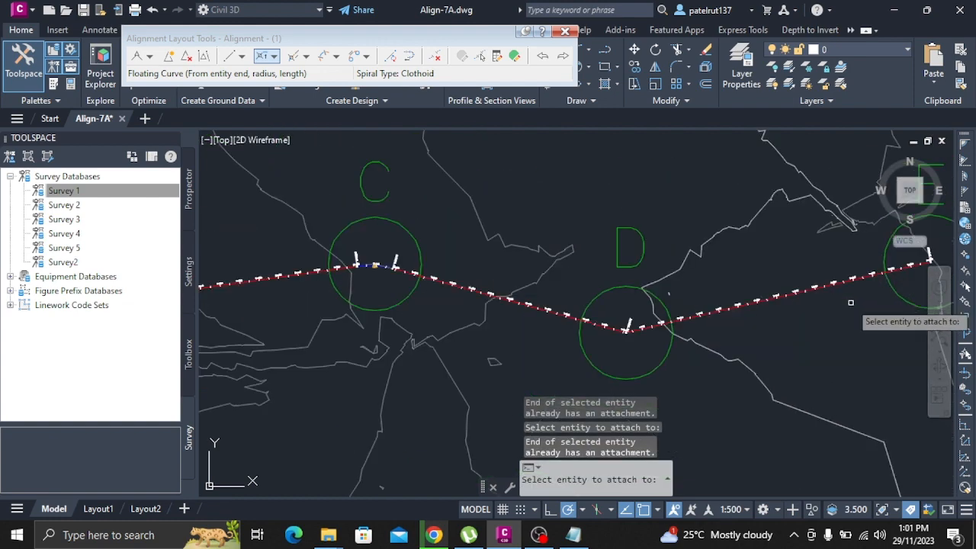
left_click(804, 294)
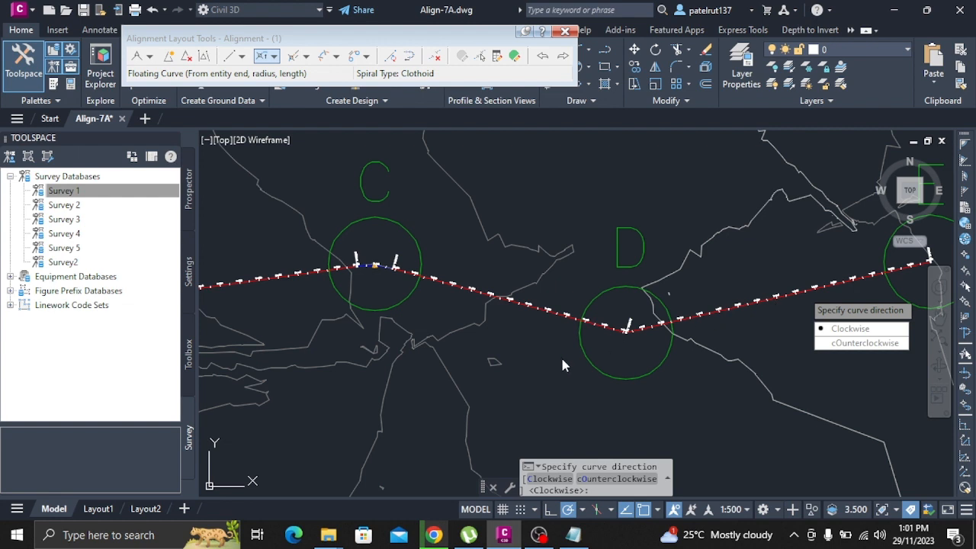
left_click(882, 331)
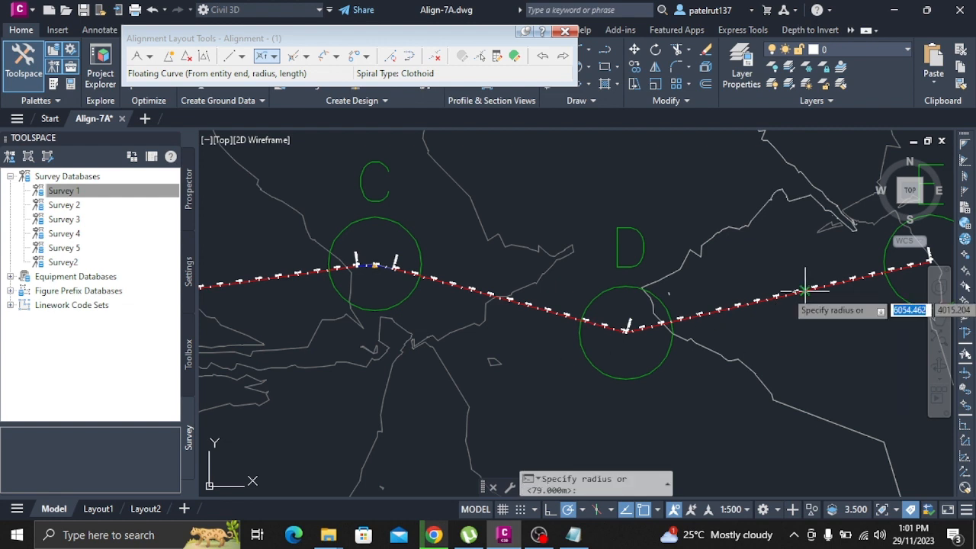
Step: Try radius 0 and curve length 200 for the floating curve, and cancel the command
type("0")
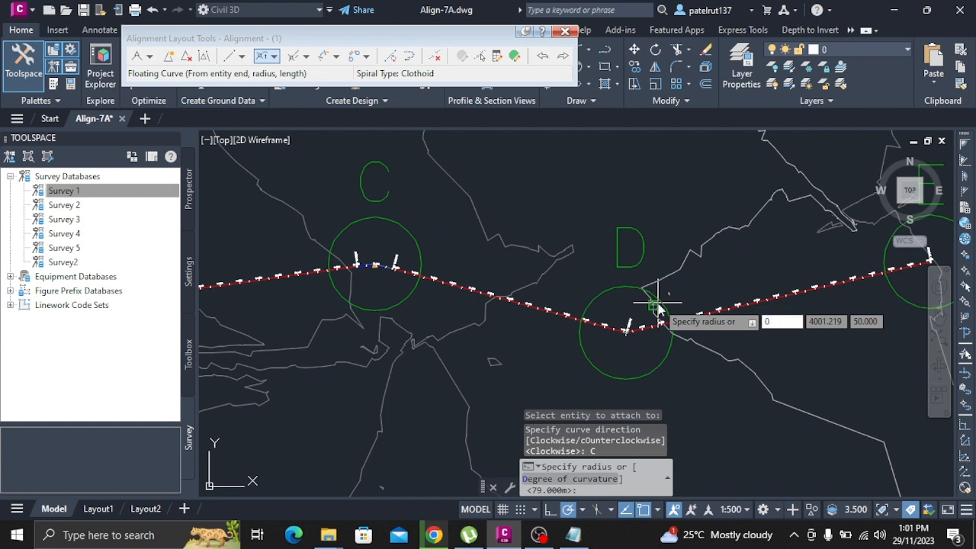
key("Return")
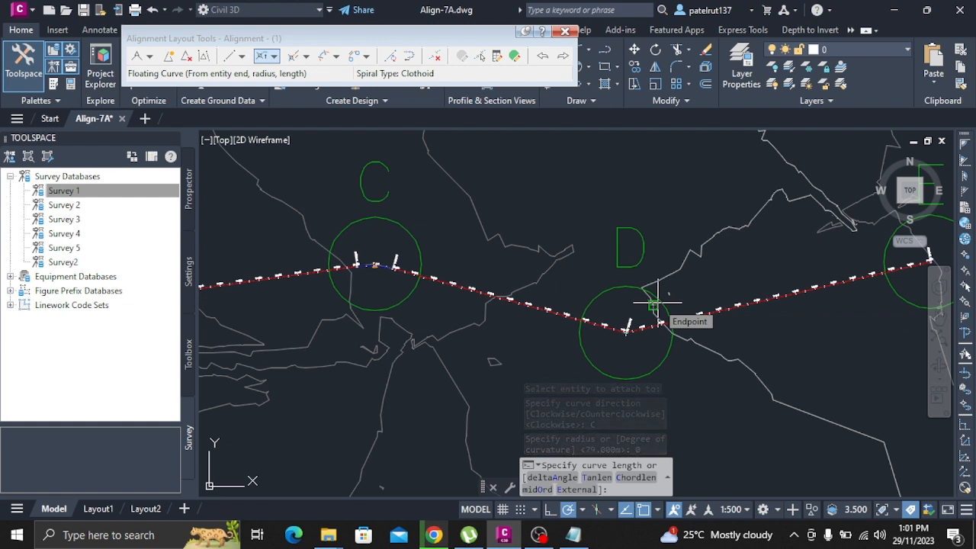
type("200")
key("Return")
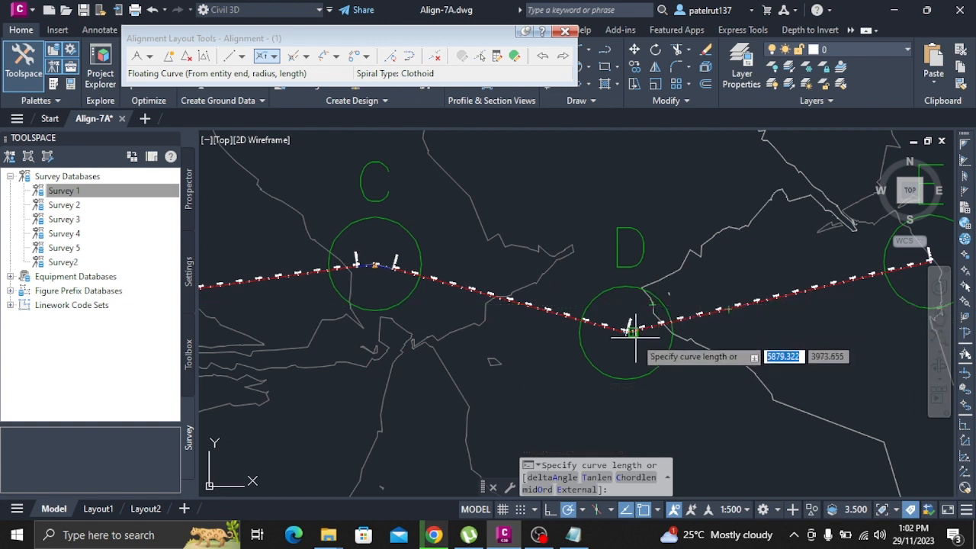
scroll(705, 335, "down", 2)
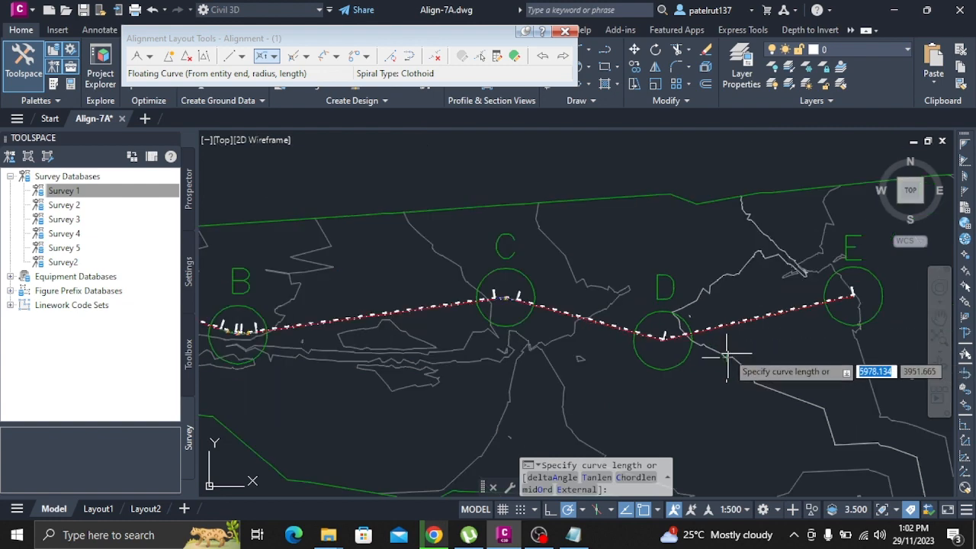
right_click(734, 352)
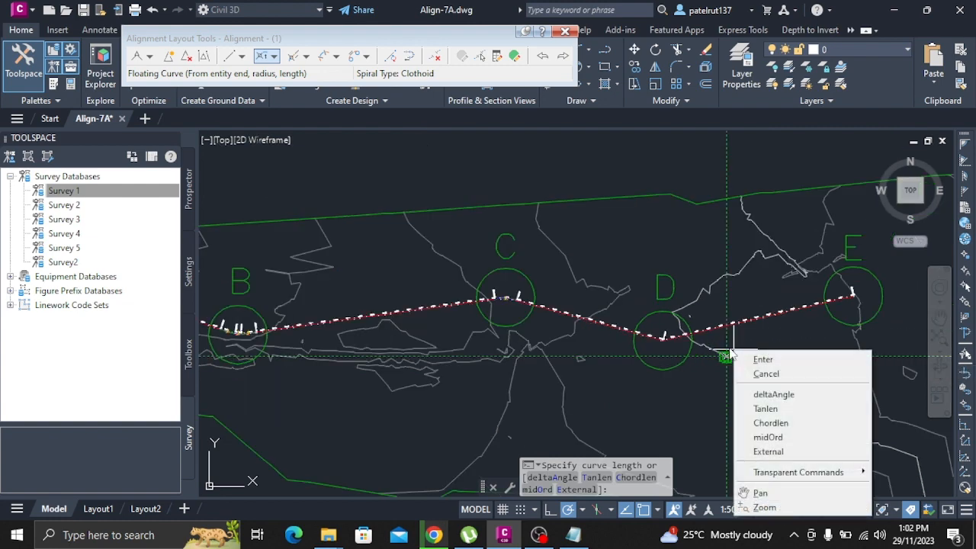
right_click(729, 349)
right_click(724, 366)
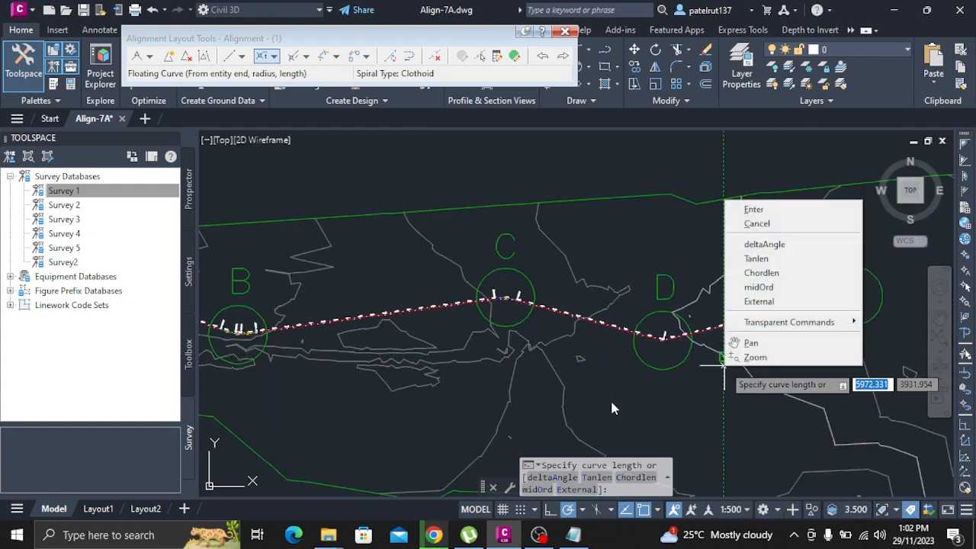
left_click(610, 408)
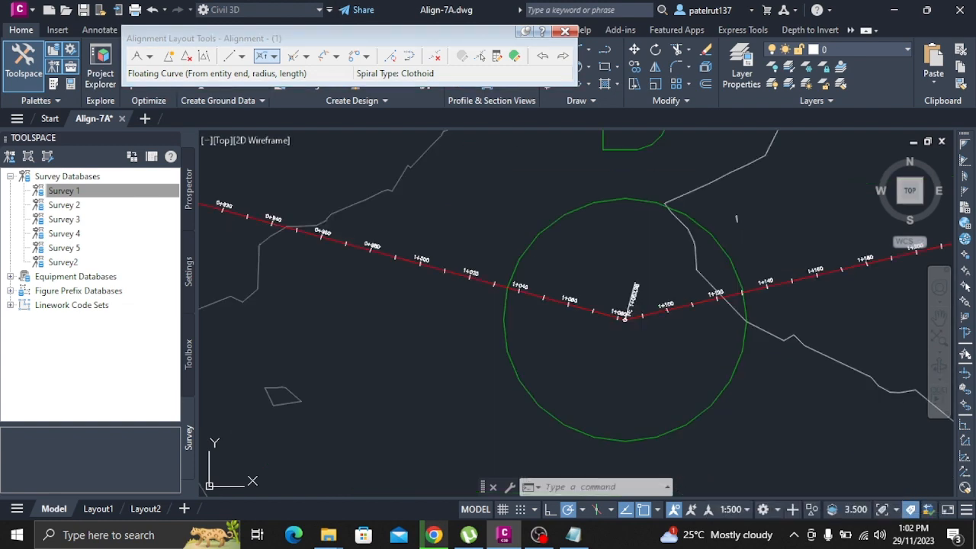
Step: Restart the Floating Curve (From entity end, radius, length) and try attaching it to the D–E tangent near station 1+180
scroll(687, 336, "down", 5)
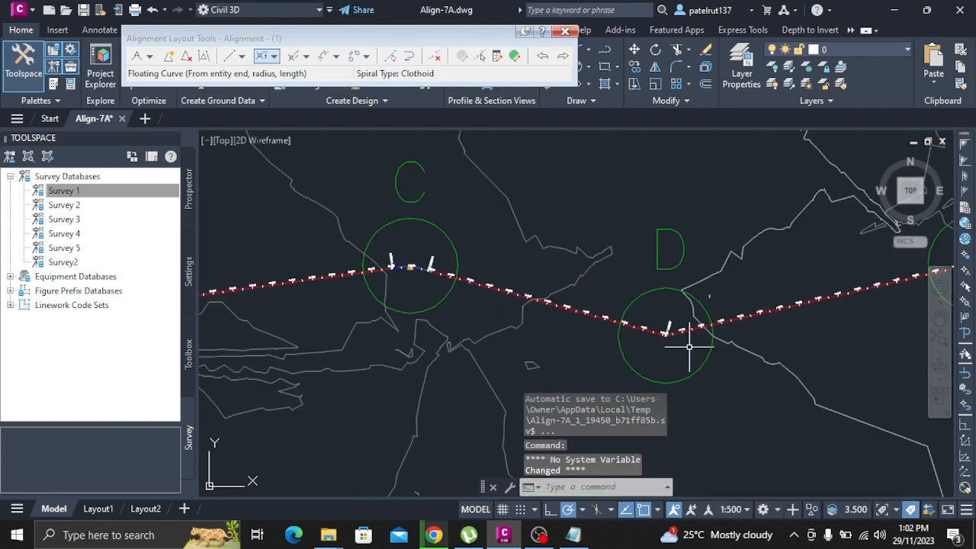
scroll(686, 334, "up", 3)
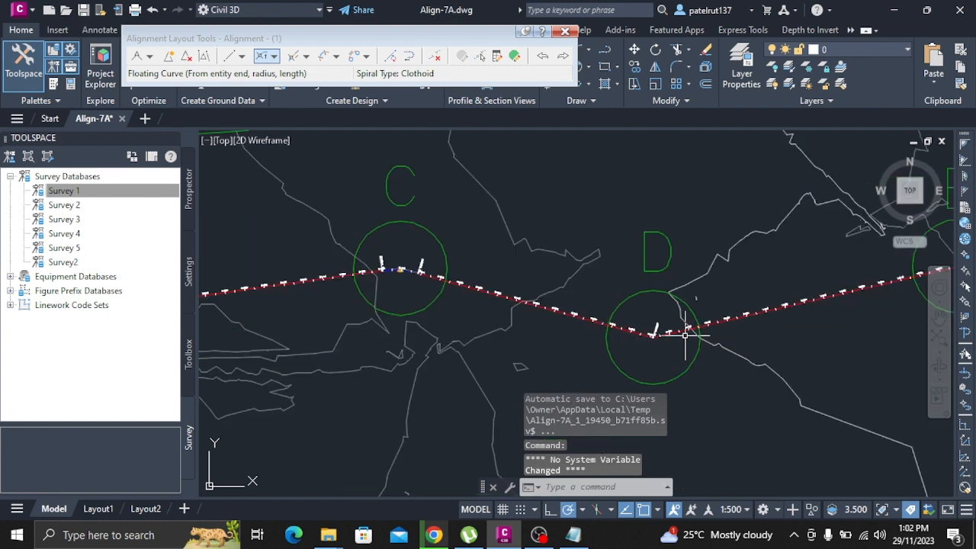
left_click(275, 56)
mouse_move(427, 137)
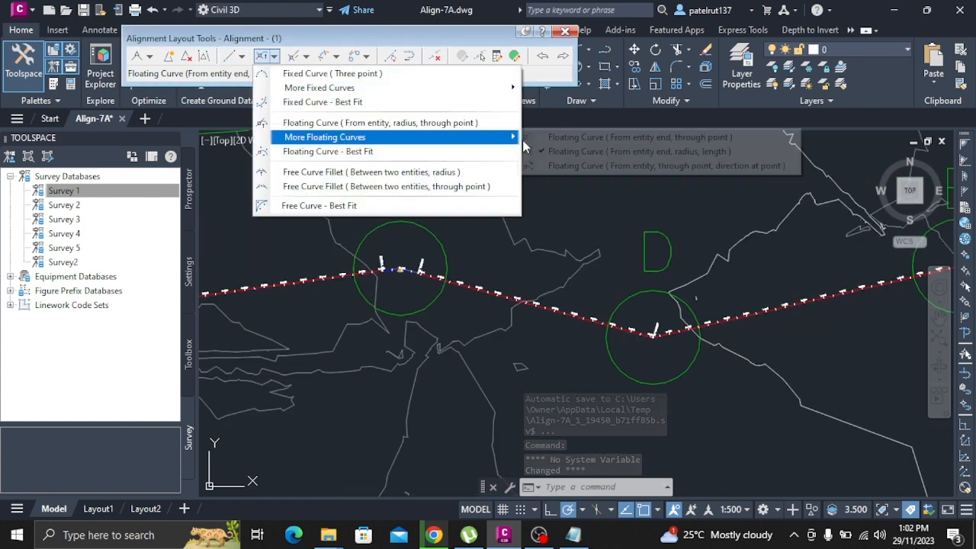
left_click(571, 155)
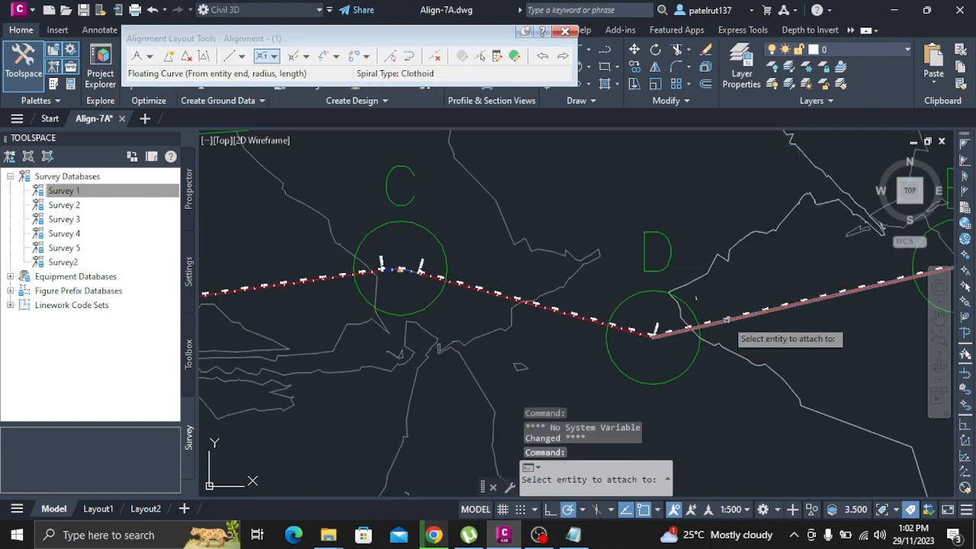
scroll(709, 333, "up", 3)
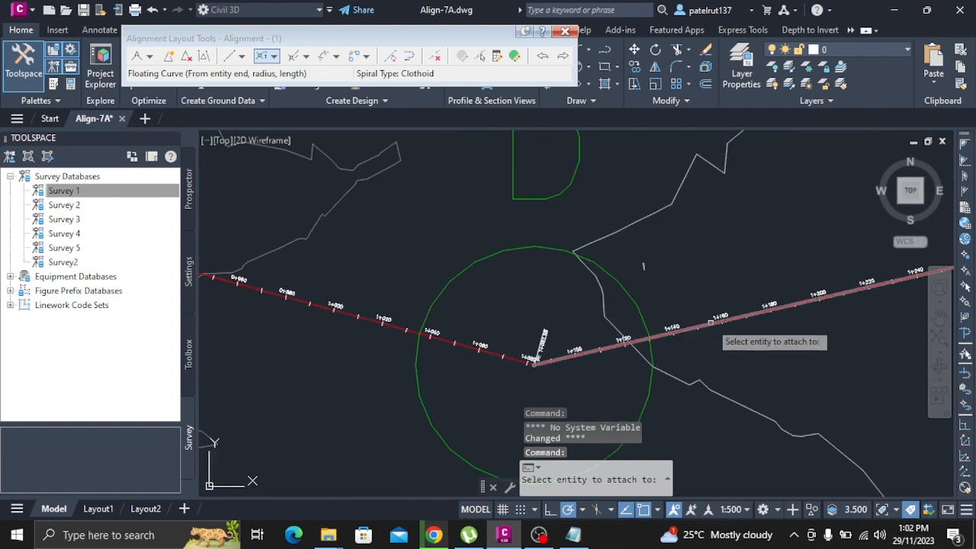
left_click(750, 314)
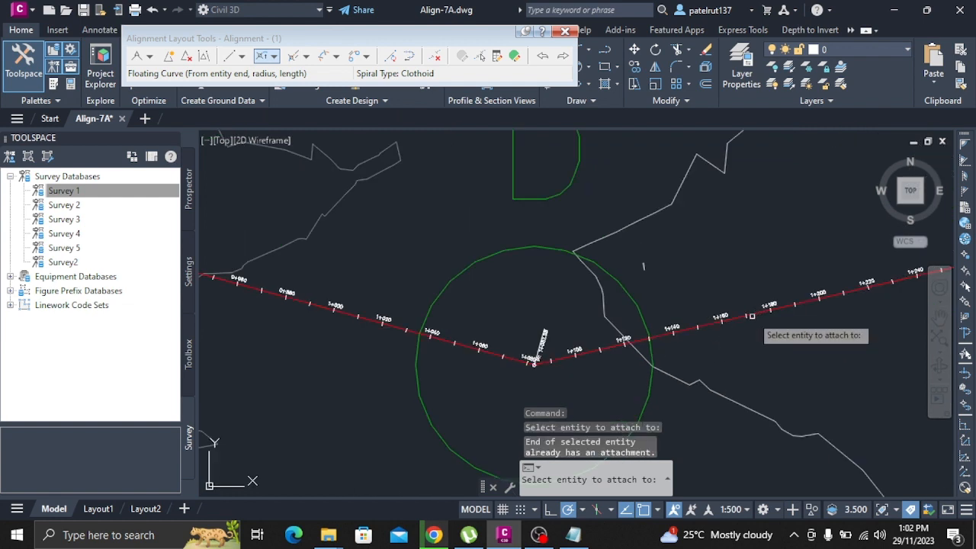
left_click(755, 314)
Step: Attach the floating curve to the D–E tangent on its E half, with clockwise direction and a radius of 200.000 m
scroll(756, 315, "down", 5)
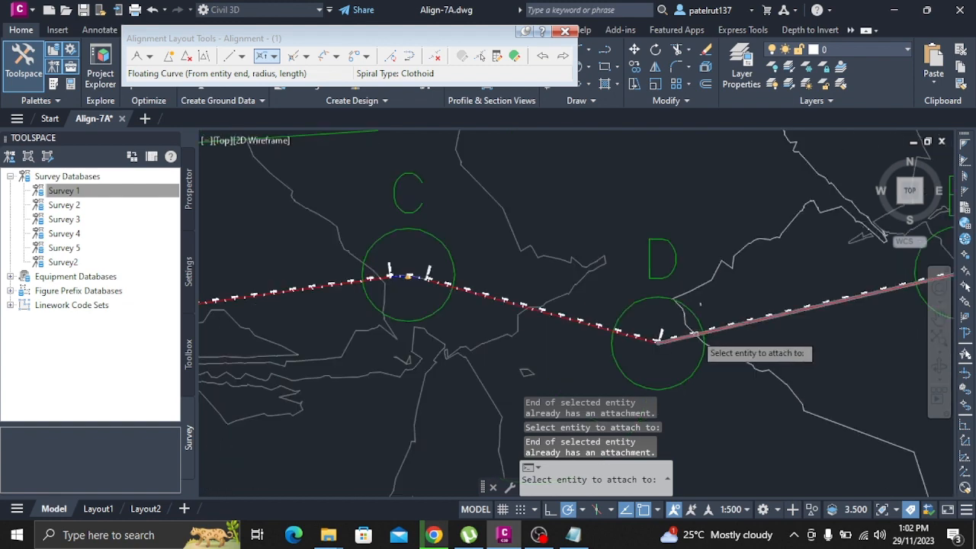
left_click(774, 314)
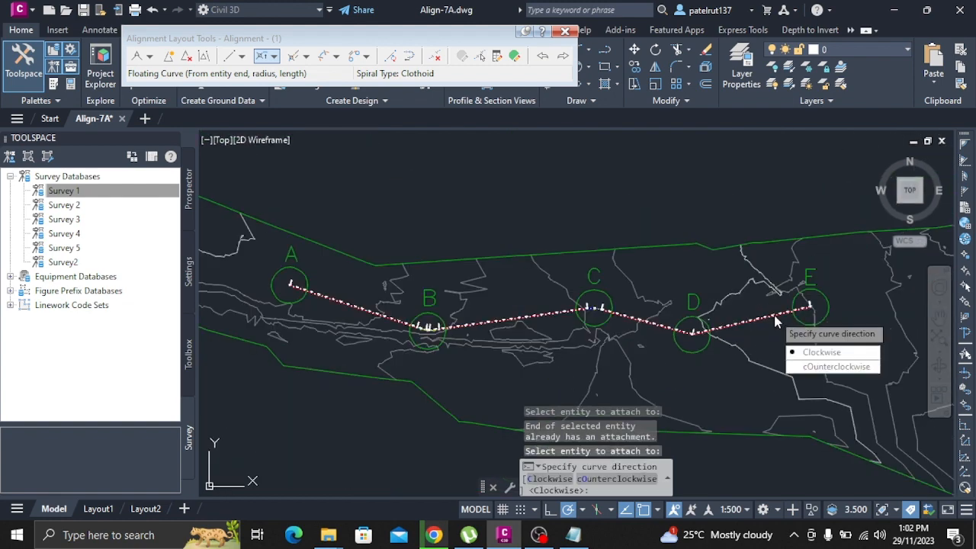
left_click(806, 350)
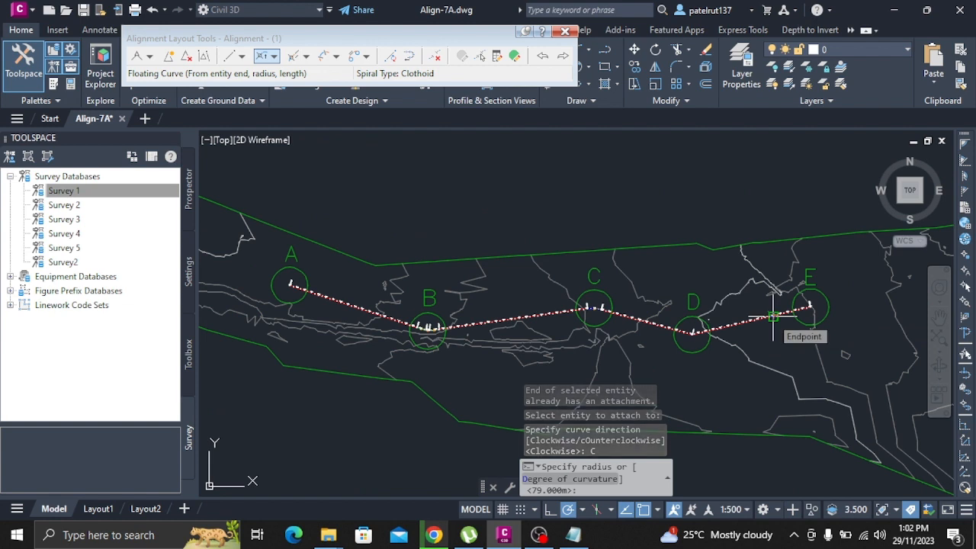
type("2")
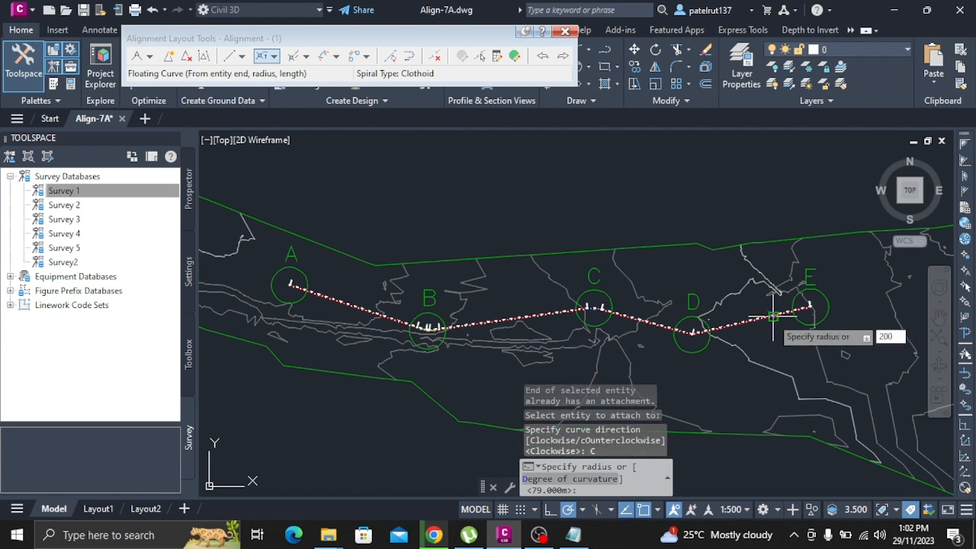
type("00")
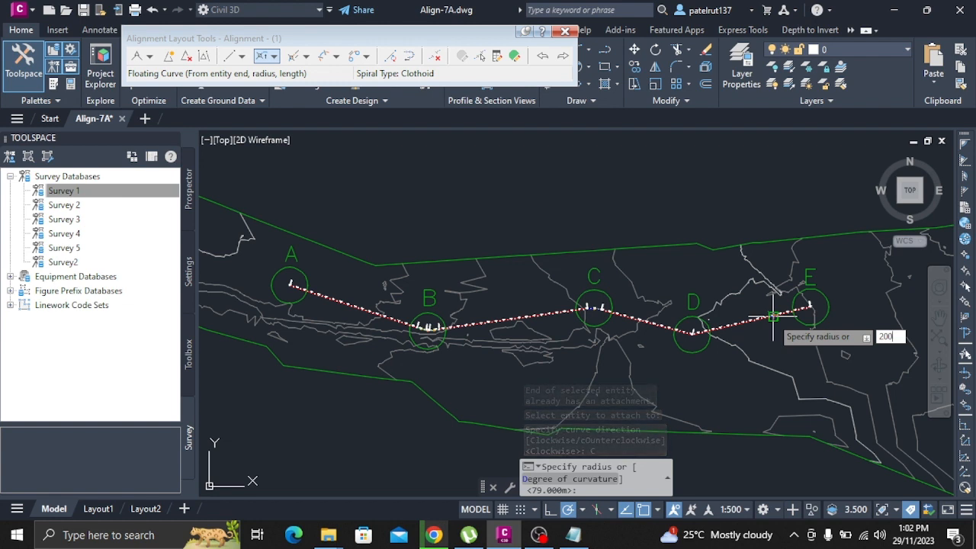
type(".0")
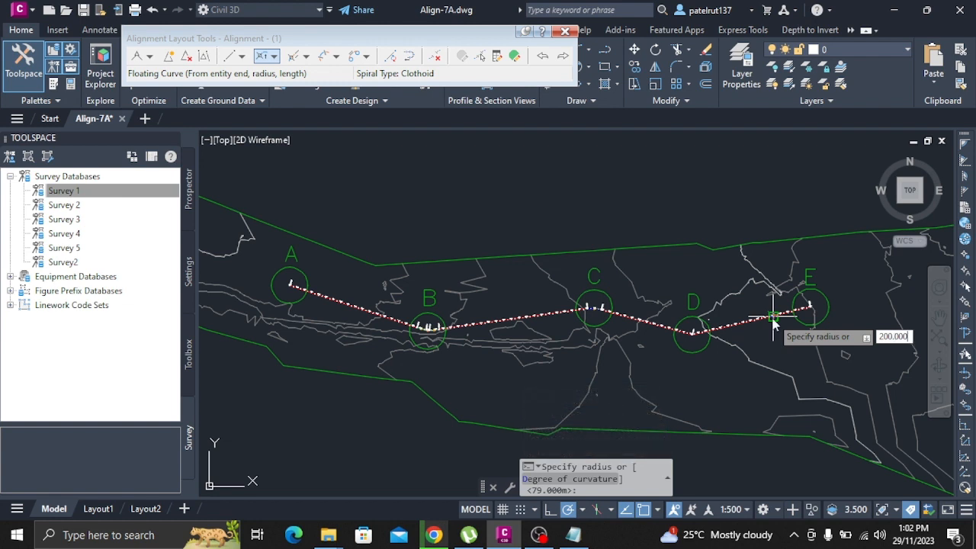
key("Return")
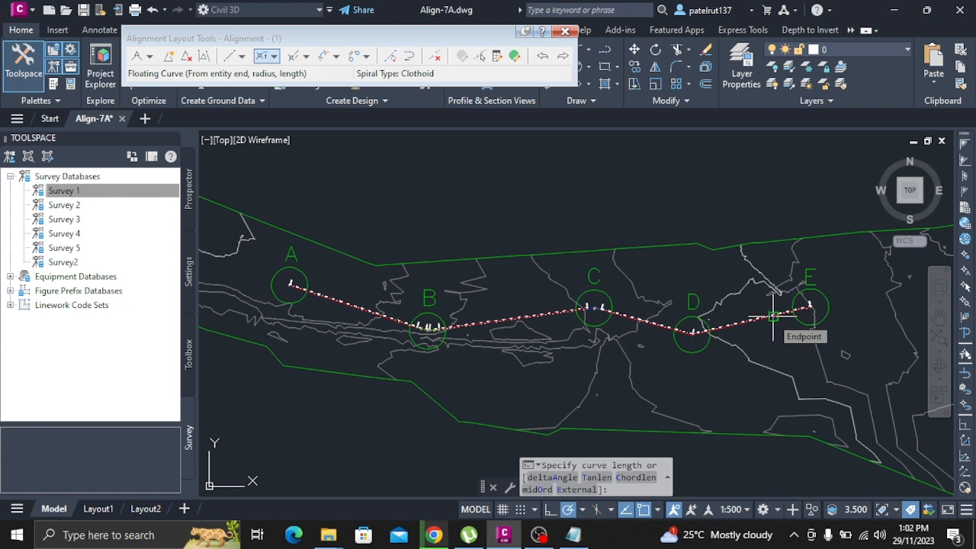
Step: Try a curve length of 0 for the floating curve, cancel the command, and close the Alignment Layout Tools
key("Return")
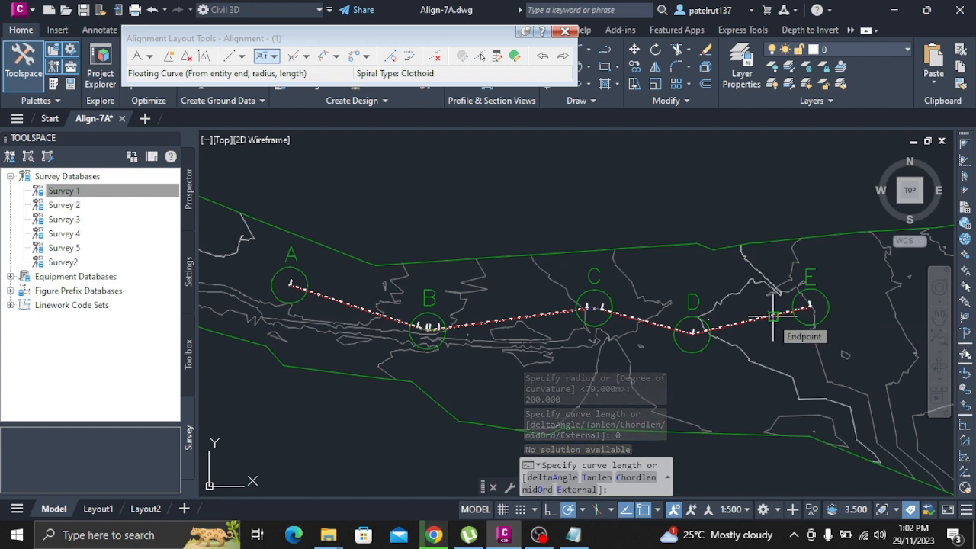
scroll(773, 314, "up", 8)
right_click(585, 389)
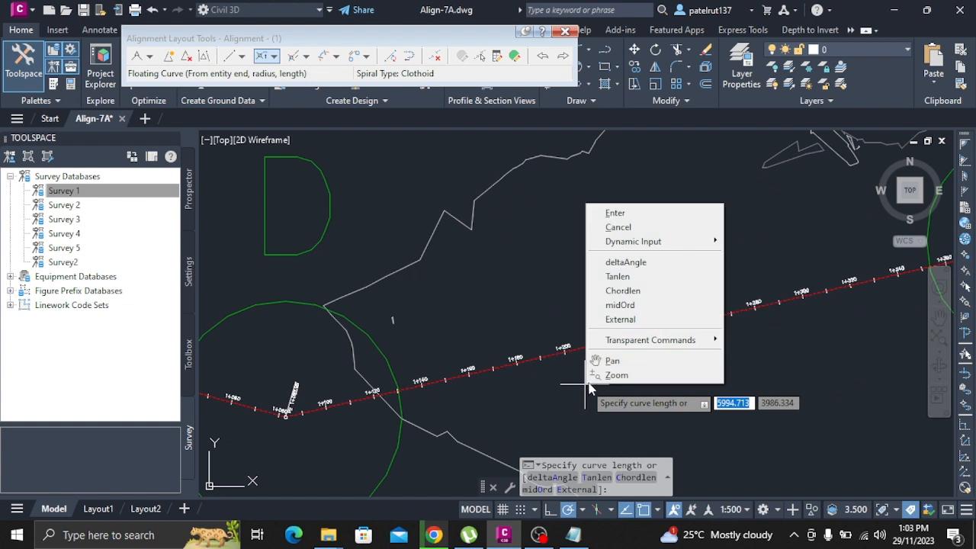
right_click(521, 325)
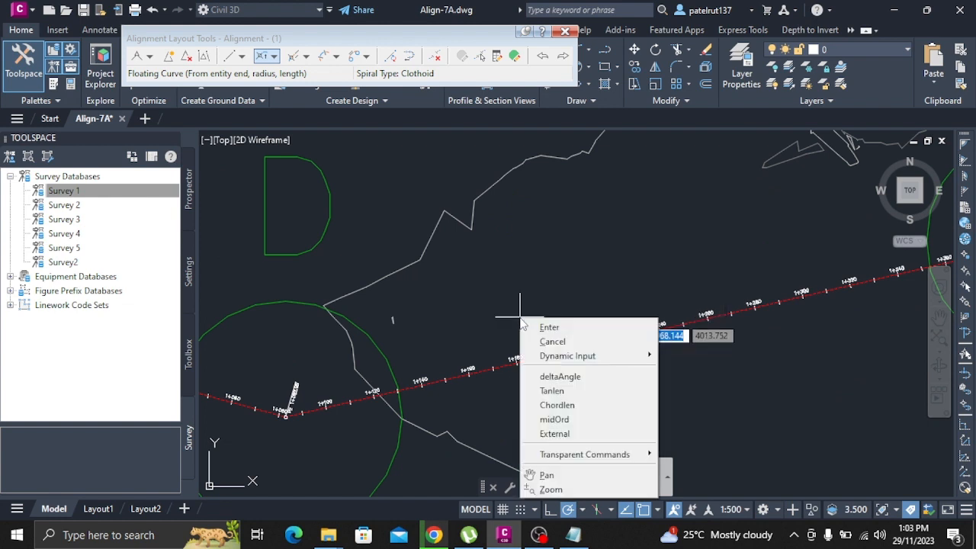
left_click(562, 32)
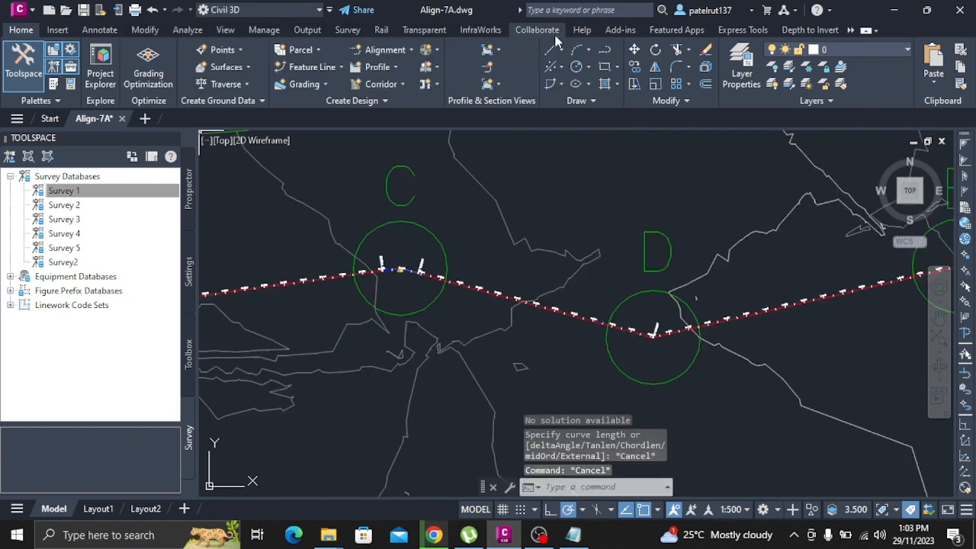
Step: Create a new blank drawing and close Align-7A.dwg without saving its changes
left_click(145, 119)
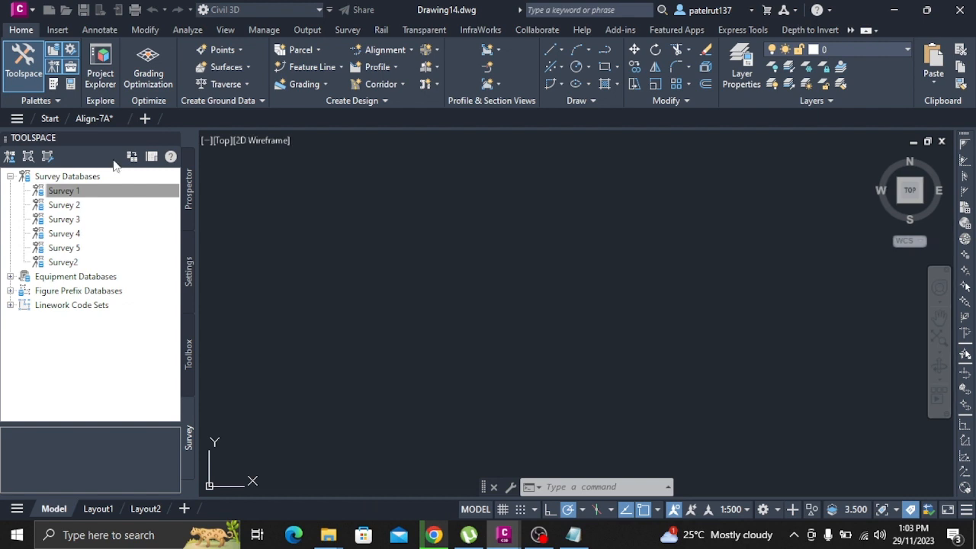
left_click(123, 120)
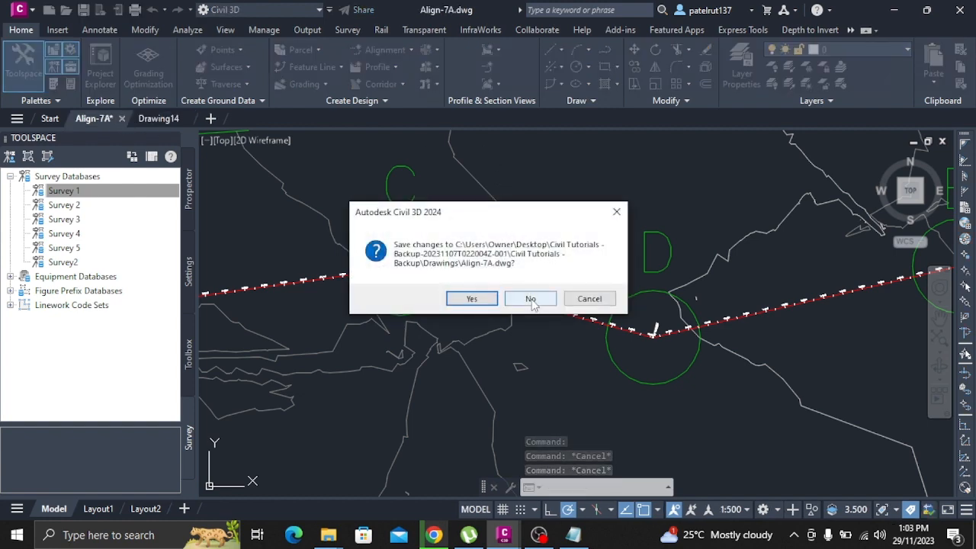
left_click(530, 299)
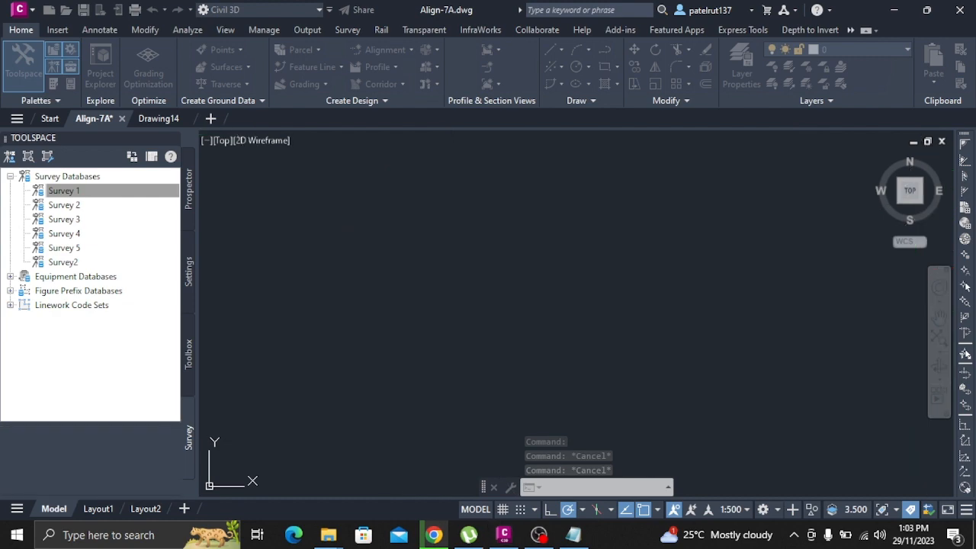
Step: Open the drawing Align-7B.dwg from the Drawings folder
left_click(19, 12)
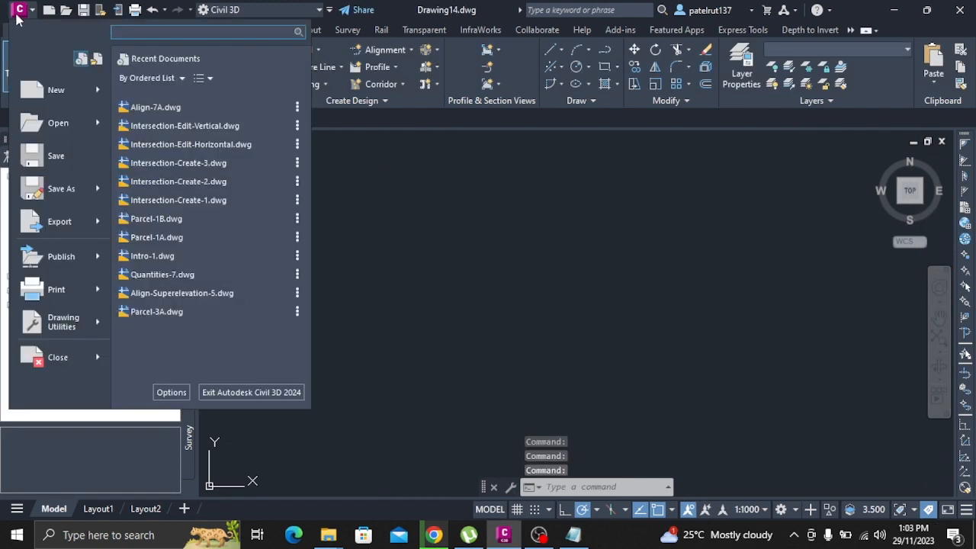
left_click(43, 125)
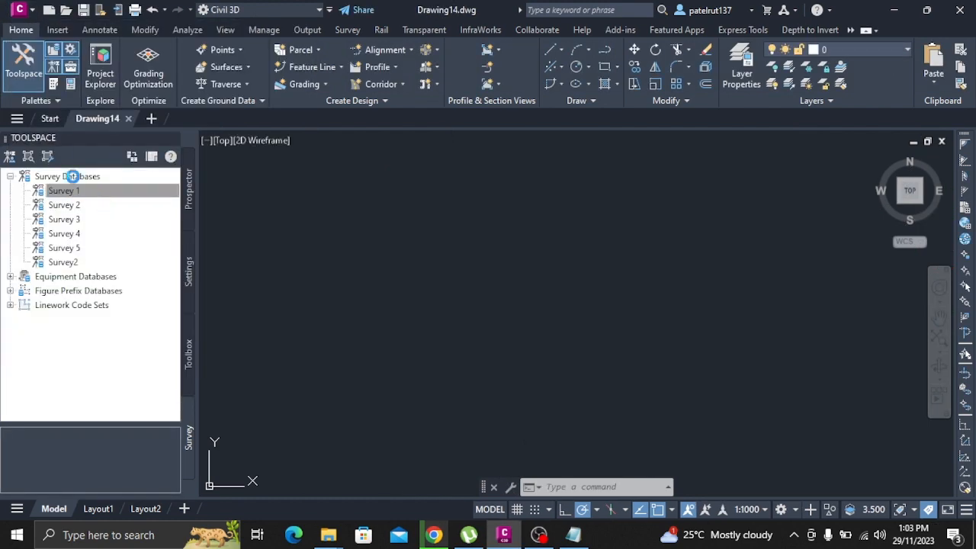
left_click(639, 305)
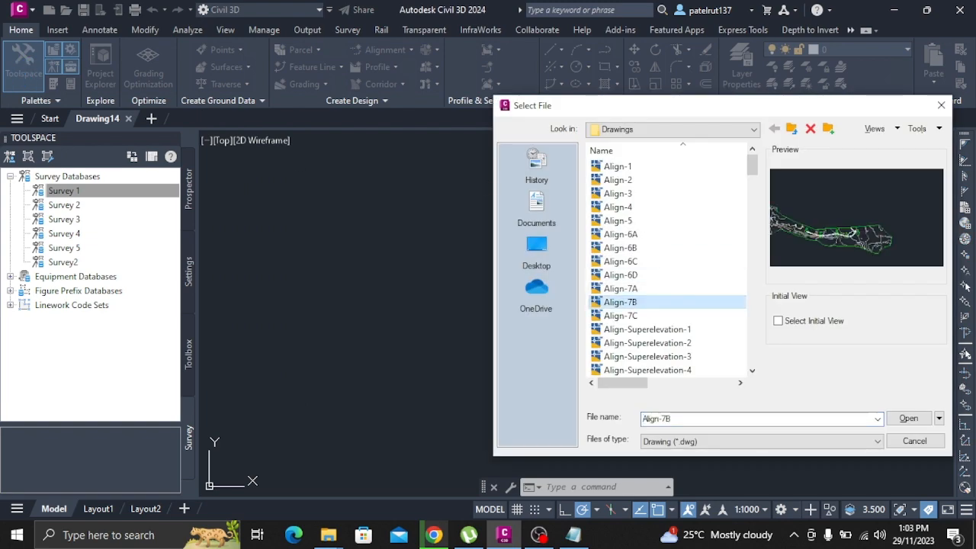
left_click(909, 418)
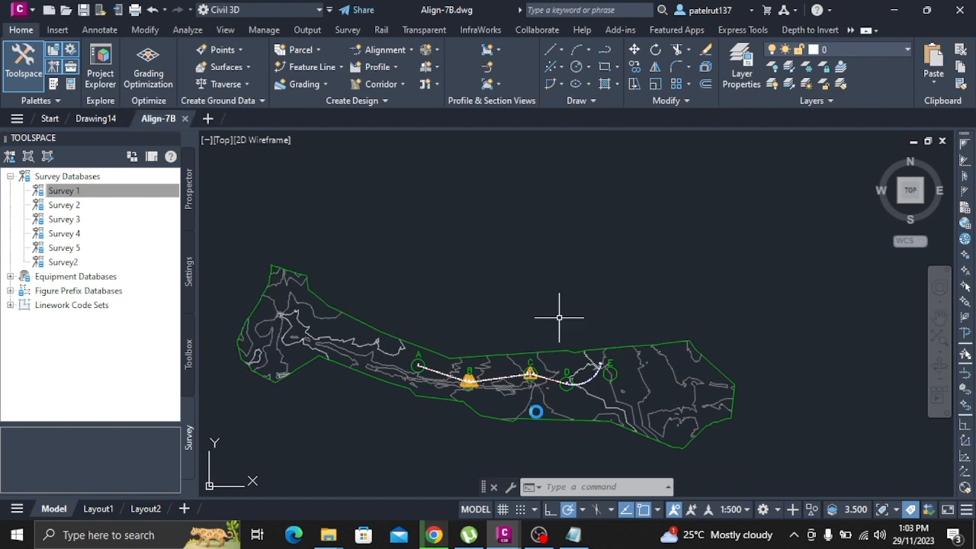
Step: Inspect the warning symbols at point B and open the alignment's geometry for editing
scroll(482, 376, "up", 5)
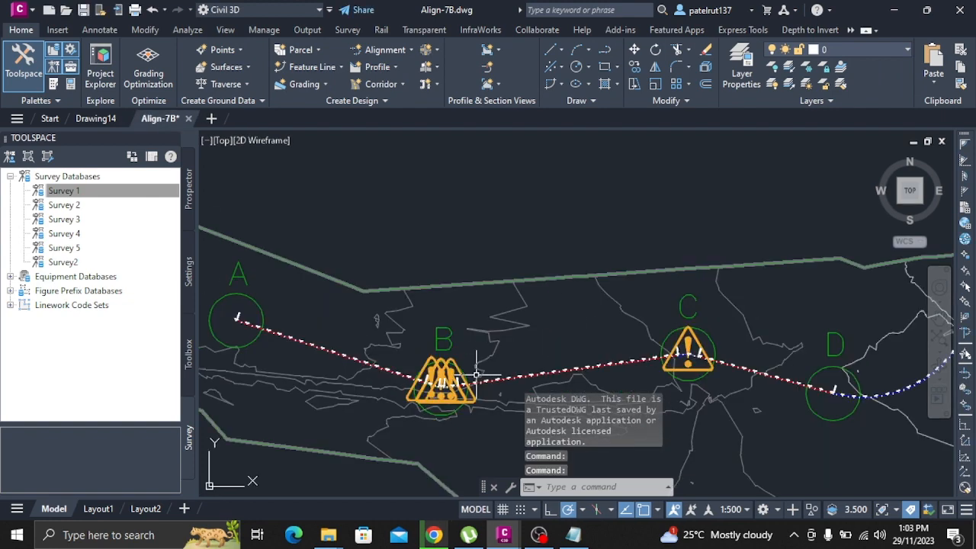
scroll(476, 375, "down", 2)
scroll(455, 387, "up", 6)
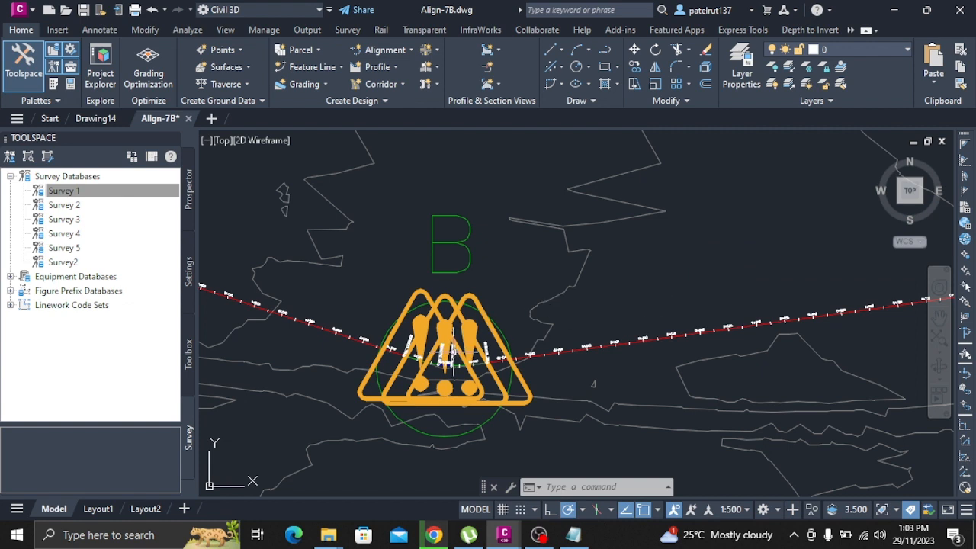
mouse_move(451, 352)
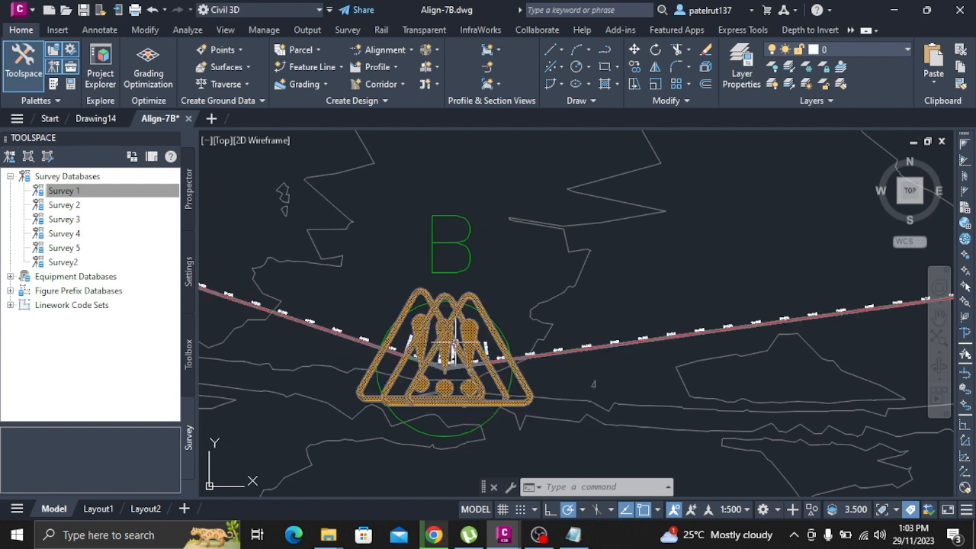
right_click(565, 351)
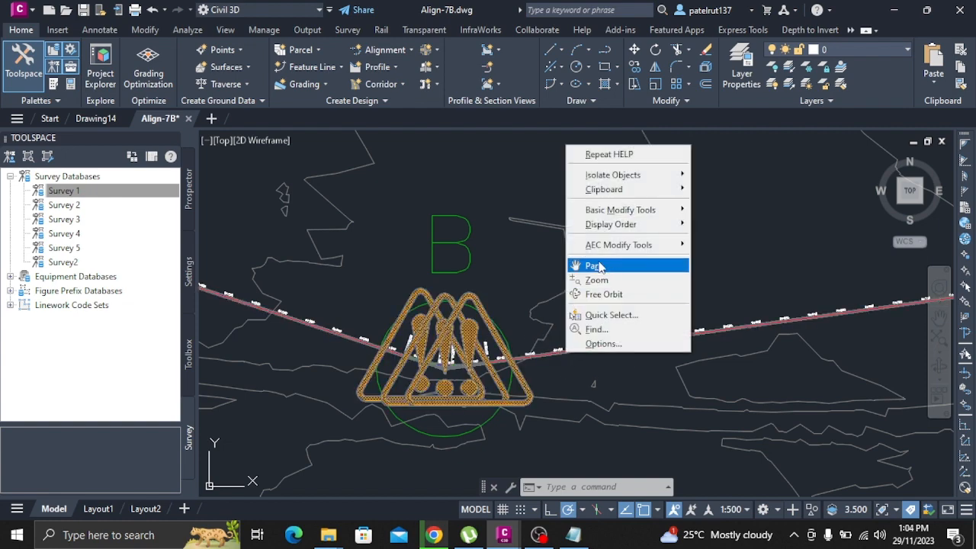
right_click(358, 281)
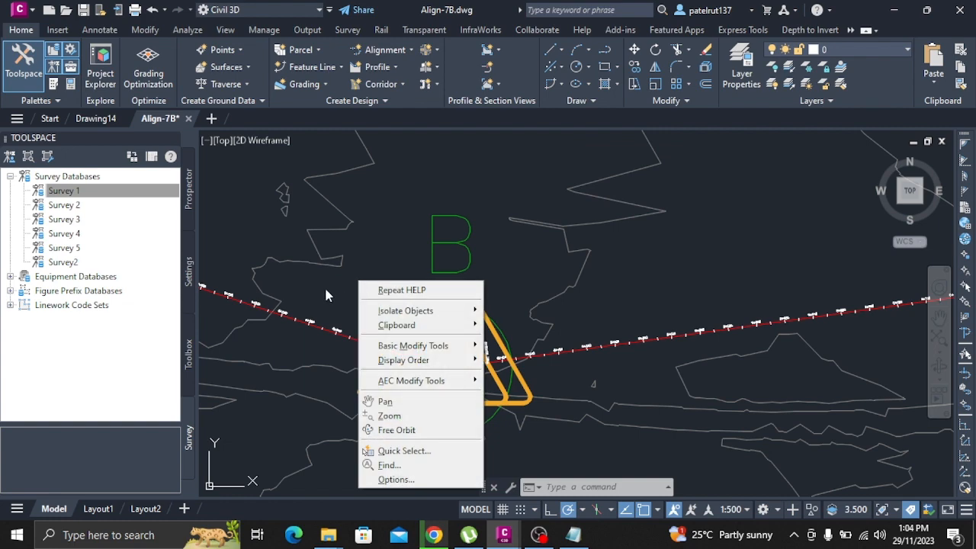
left_click(316, 326)
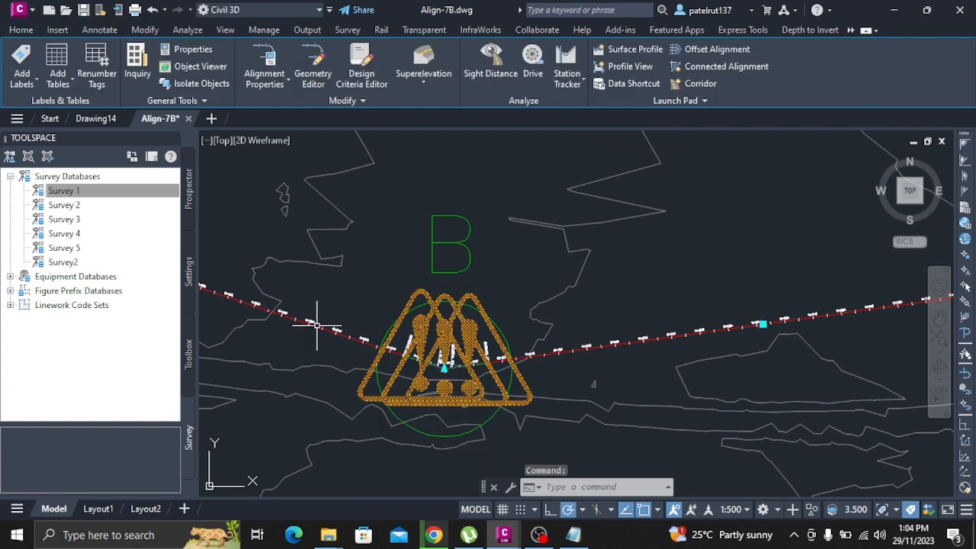
right_click(316, 339)
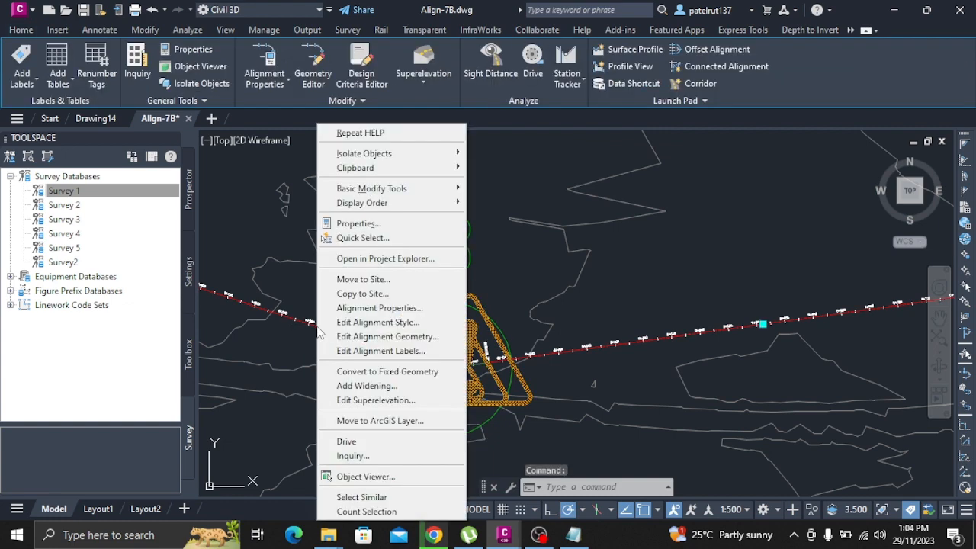
left_click(394, 338)
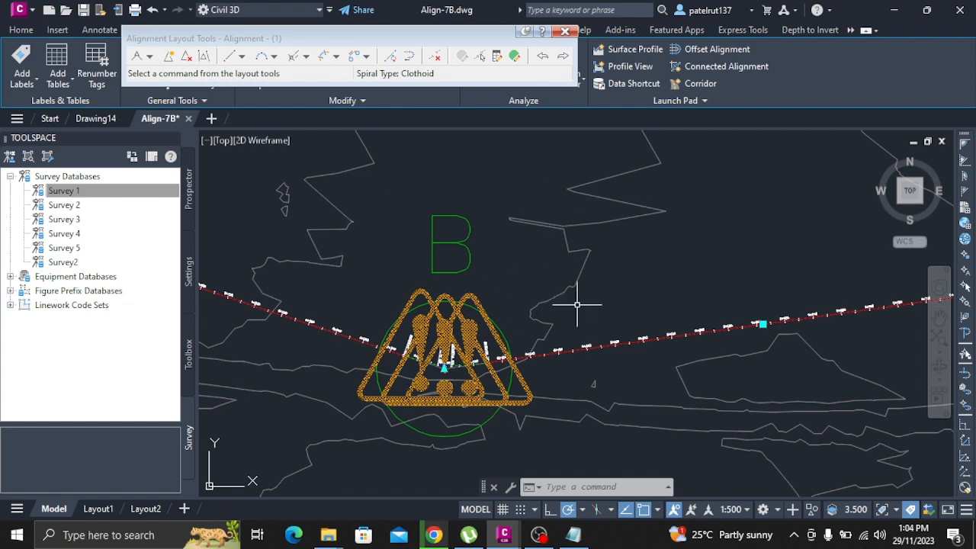
Step: Examine the design check warnings on the alignment's curve at C and its spiral-curve-spiral group at B
scroll(452, 373, "up", 3)
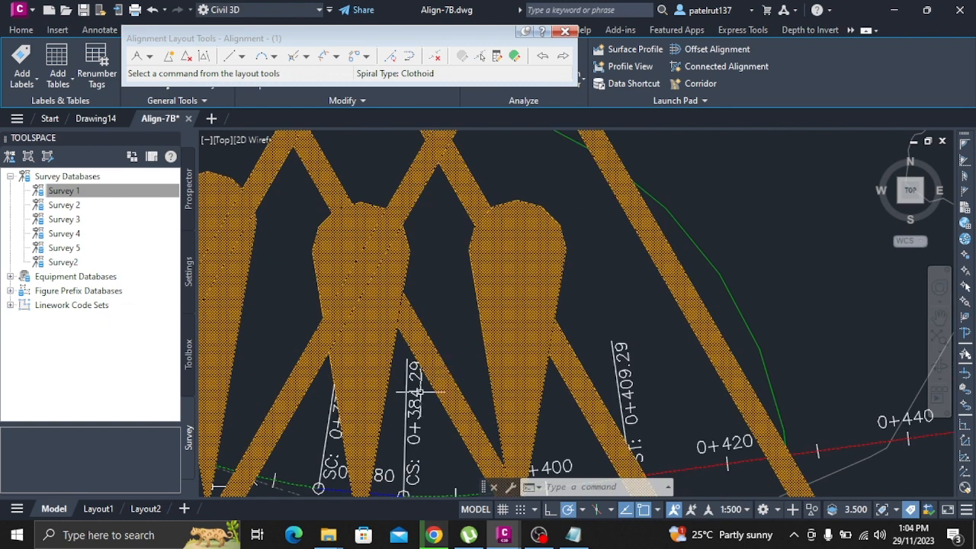
scroll(683, 408, "down", 5)
scroll(804, 366, "up", 5)
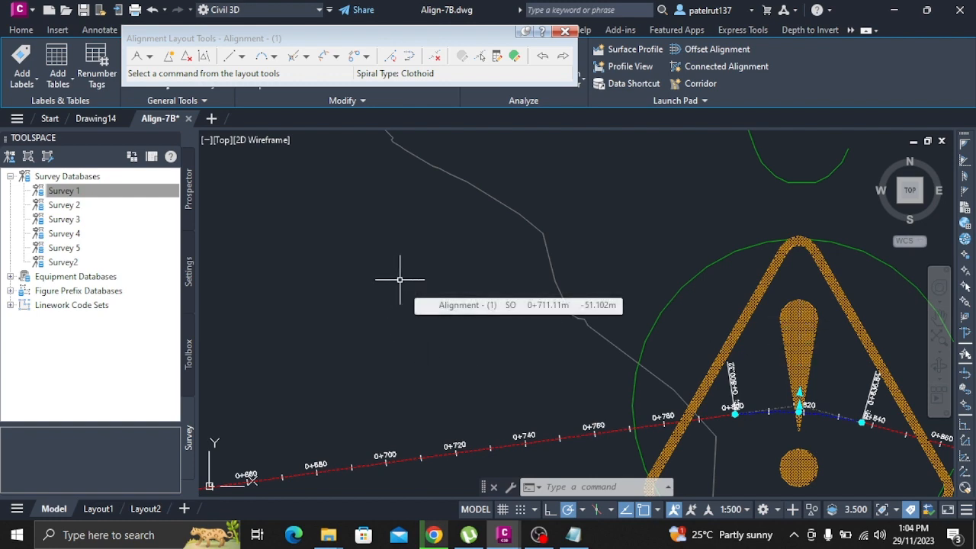
scroll(680, 370, "down", 5)
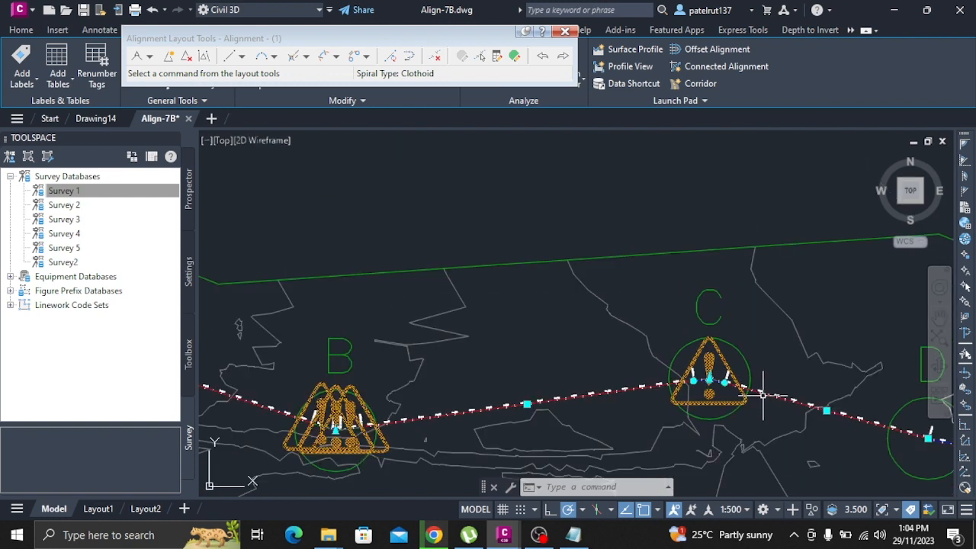
mouse_move(709, 378)
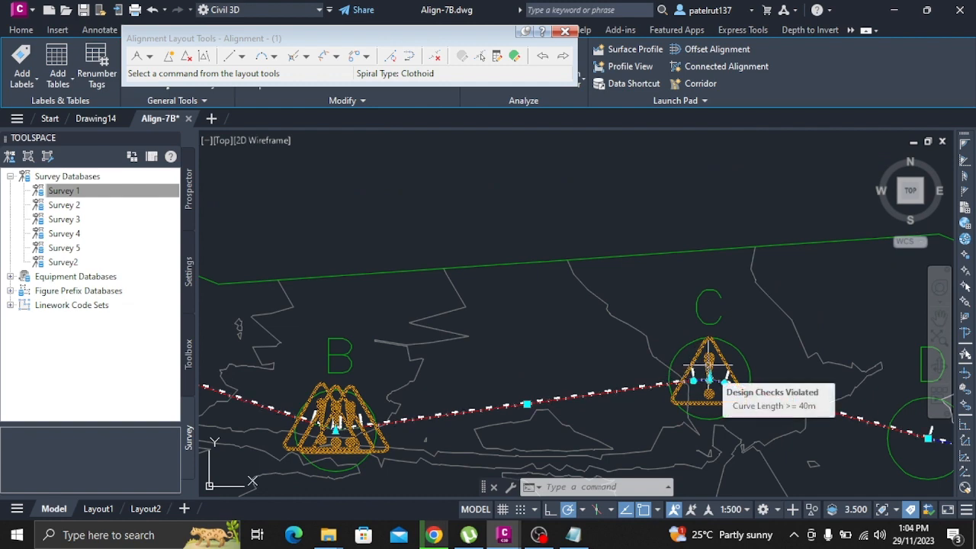
scroll(709, 365, "up", 2)
scroll(358, 388, "down", 5)
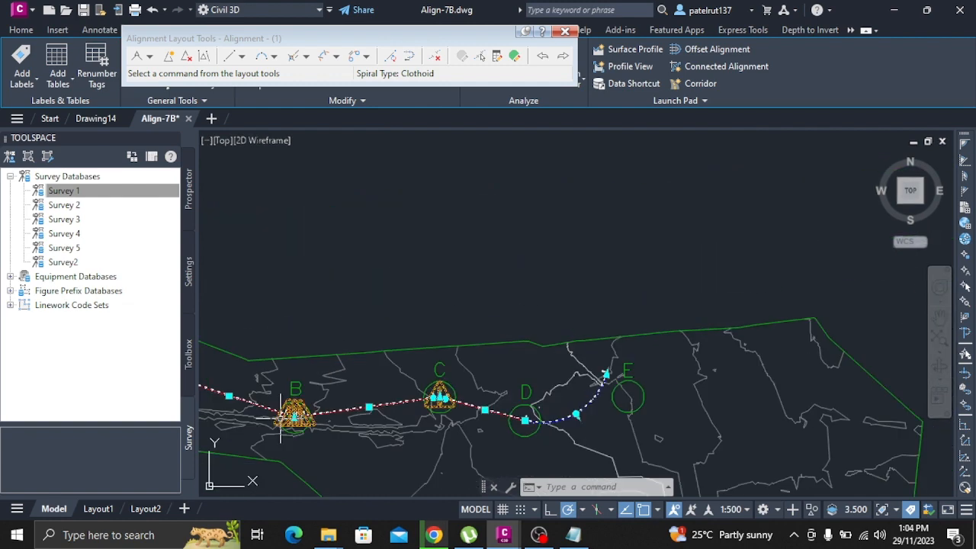
scroll(285, 416, "up", 10)
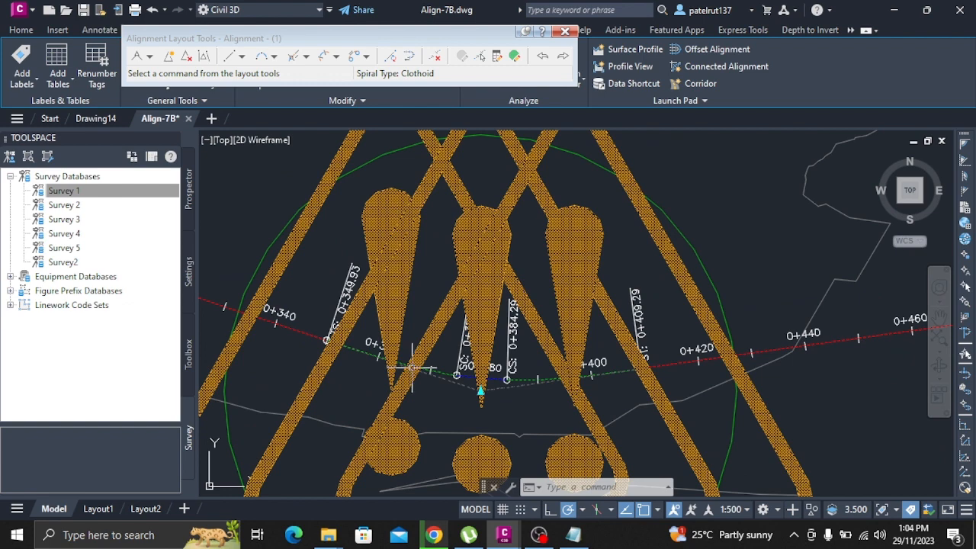
mouse_move(412, 369)
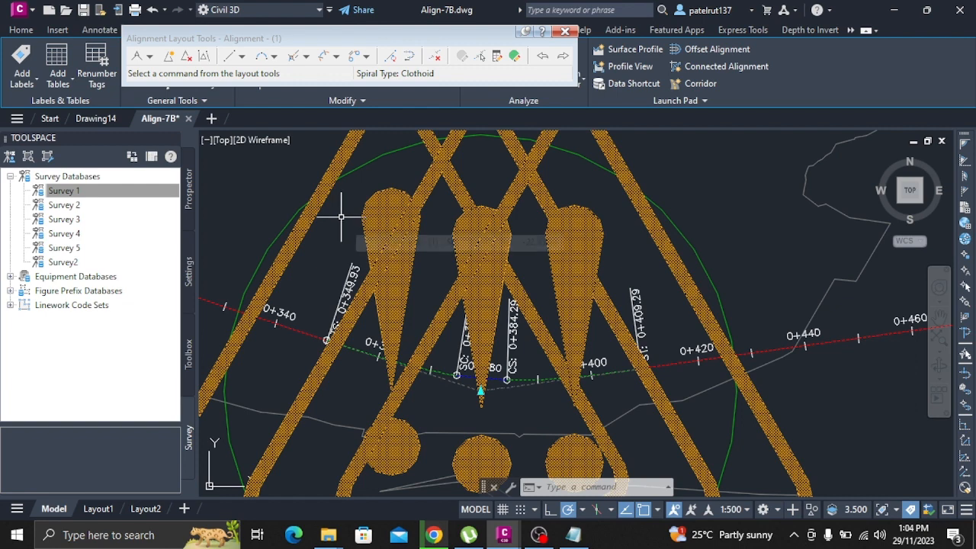
Step: Open the alignment's layout parameters and look through the Design Criteria, Layout Parameters and Design Checks sections
left_click(493, 58)
left_click_drag(352, 39, 236, 31)
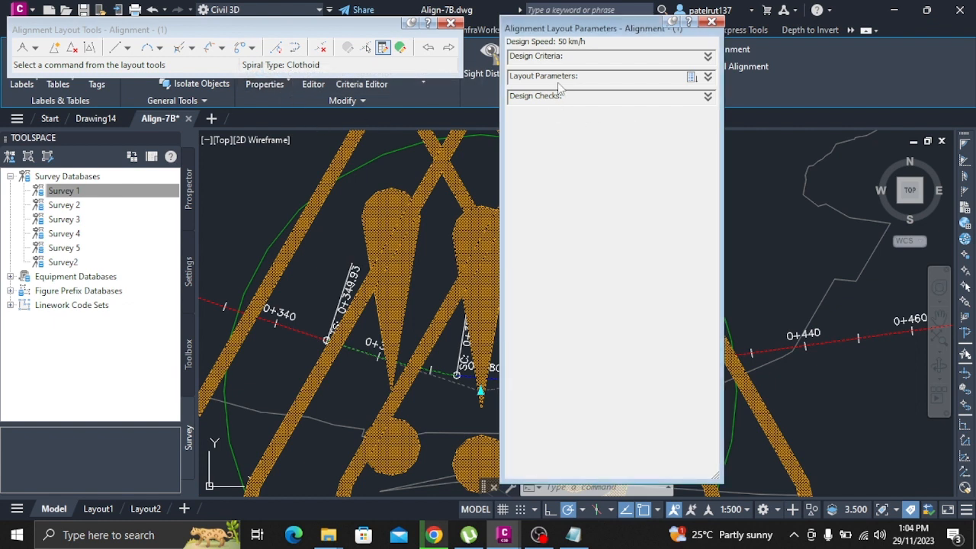
left_click(707, 57)
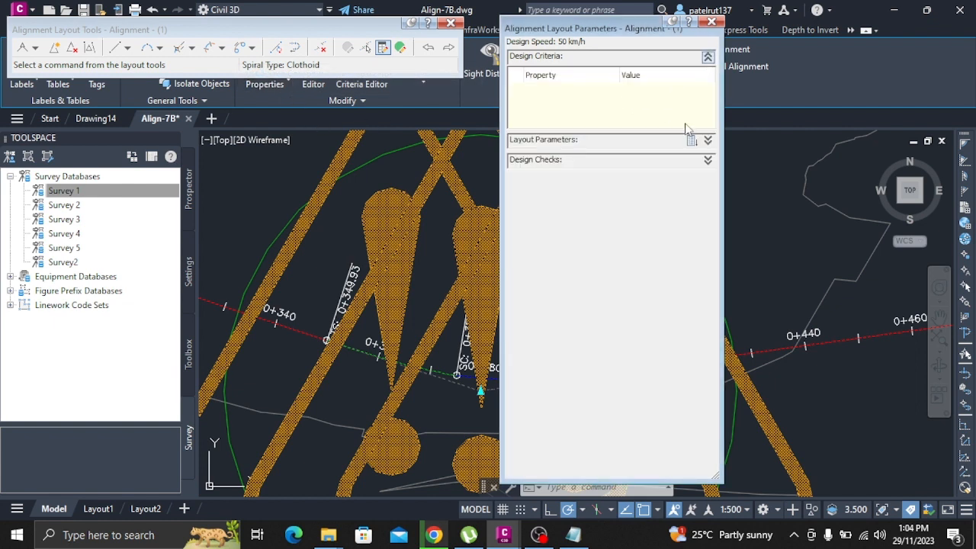
left_click(708, 140)
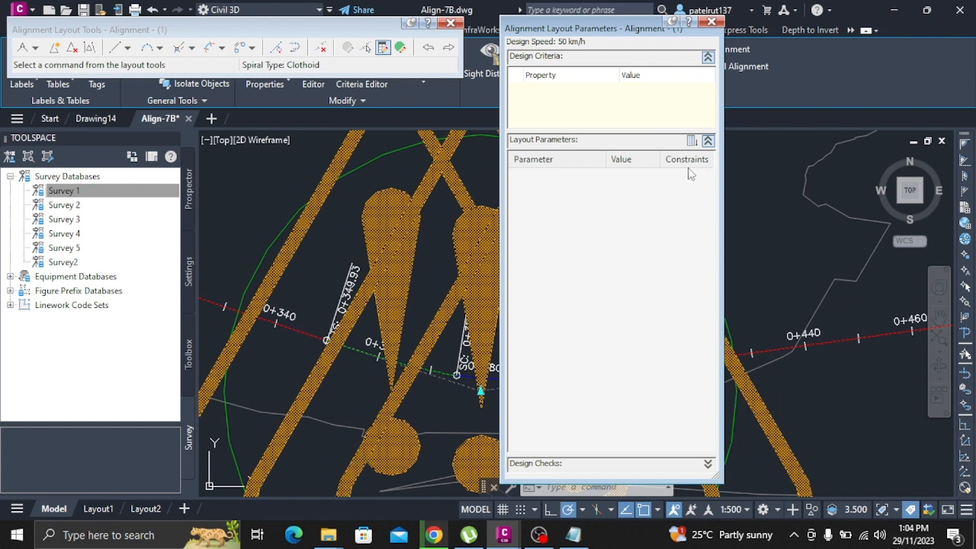
left_click(708, 140)
left_click(709, 160)
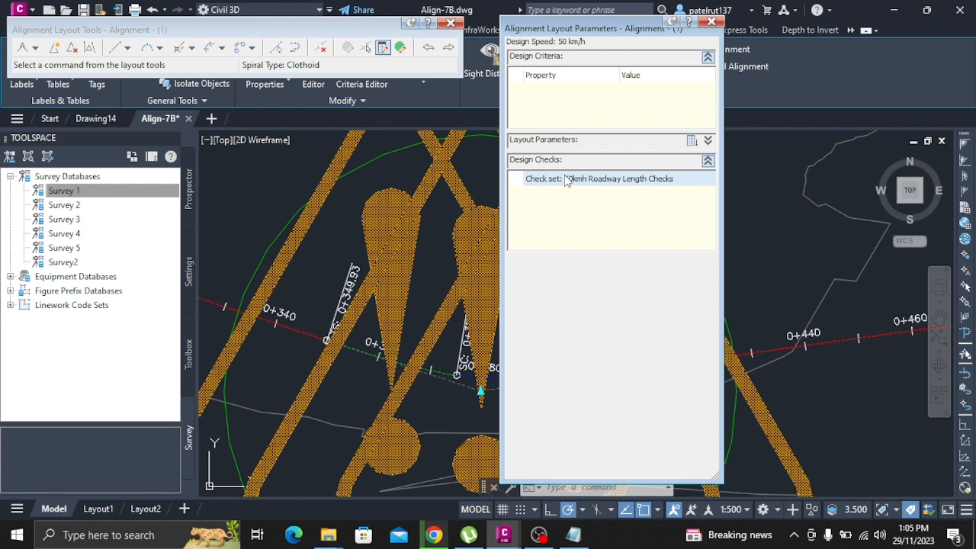
Step: Inspect the 50kmh Roadway Length Checks set, and close the layout parameters and the Alignment Layout Tools
right_click(572, 99)
left_click(532, 108)
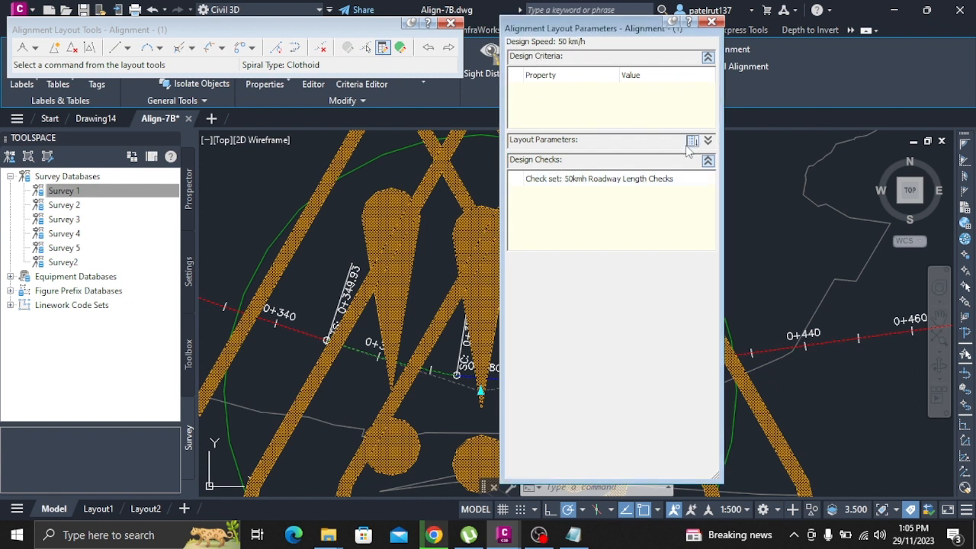
right_click(568, 181)
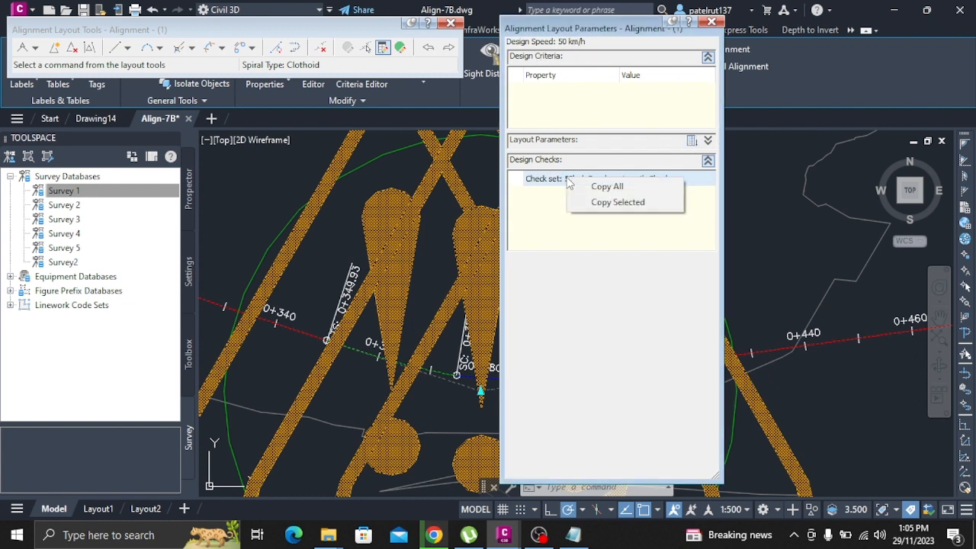
left_click(544, 184)
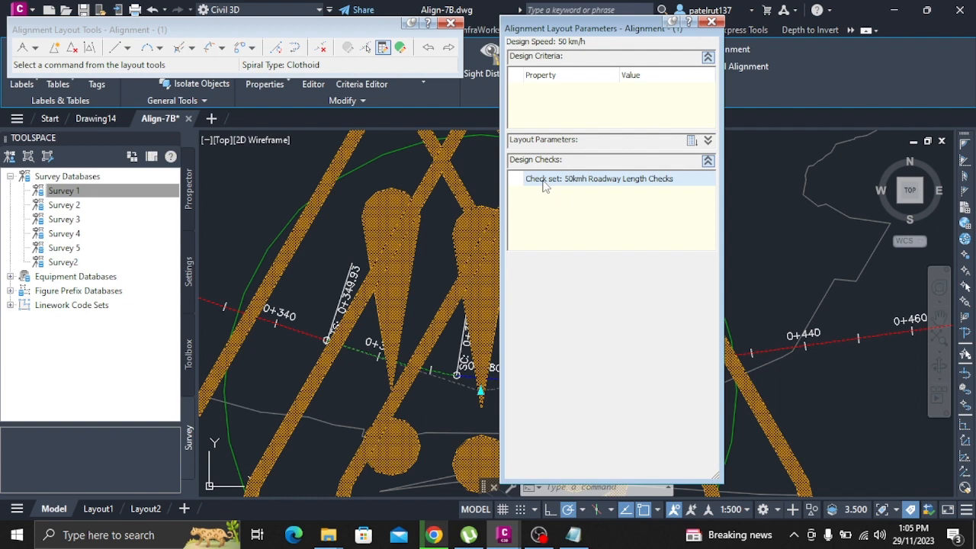
left_click(713, 22)
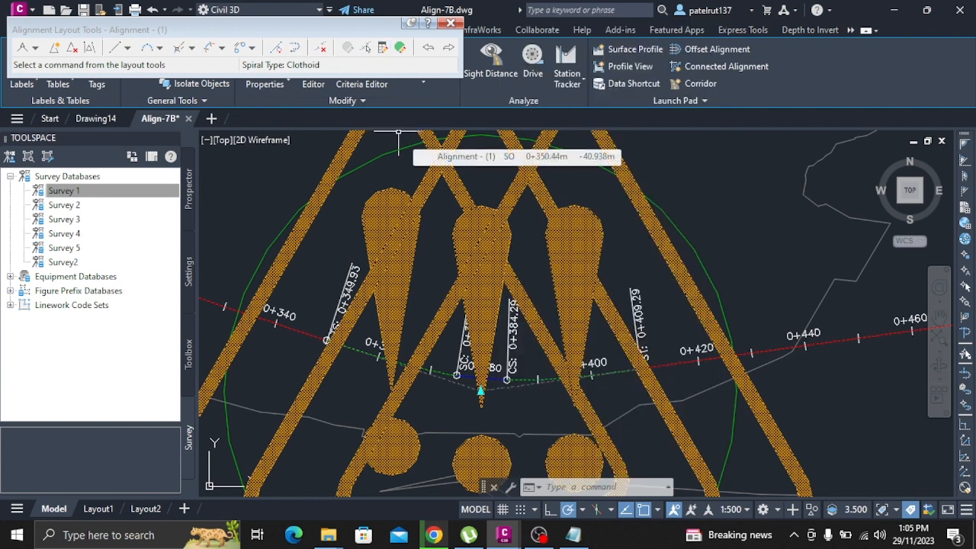
left_click(453, 24)
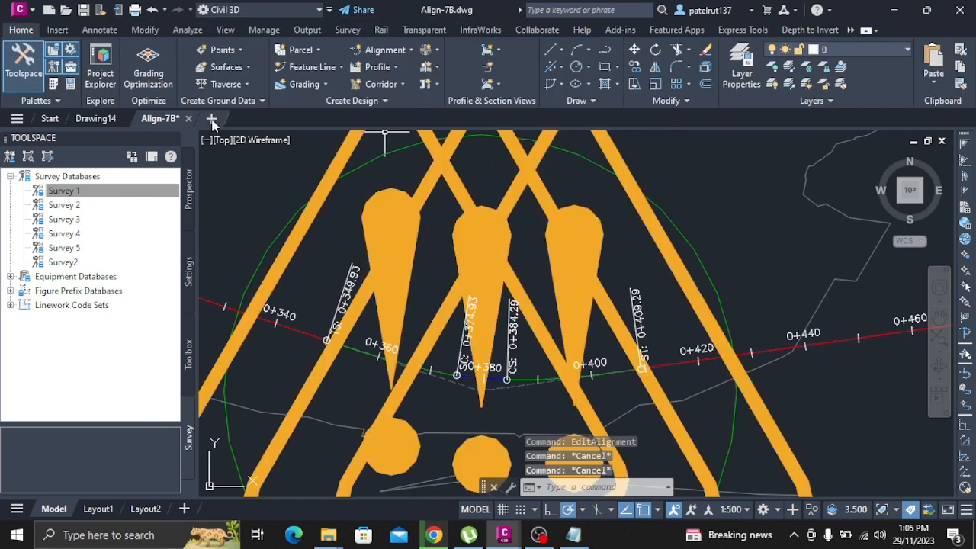
Step: Create a new blank drawing and open Align-7C.dwg from the Drawings folder
left_click(212, 119)
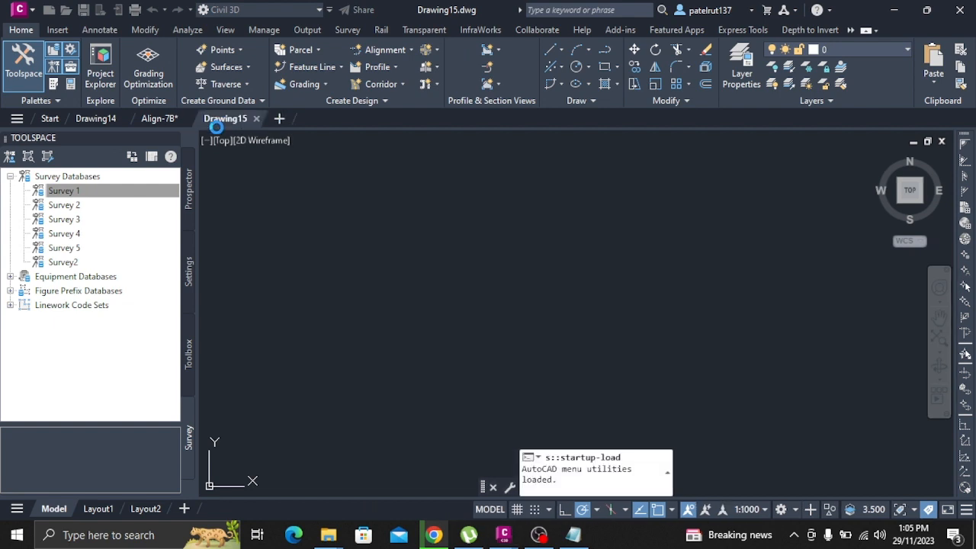
left_click(17, 11)
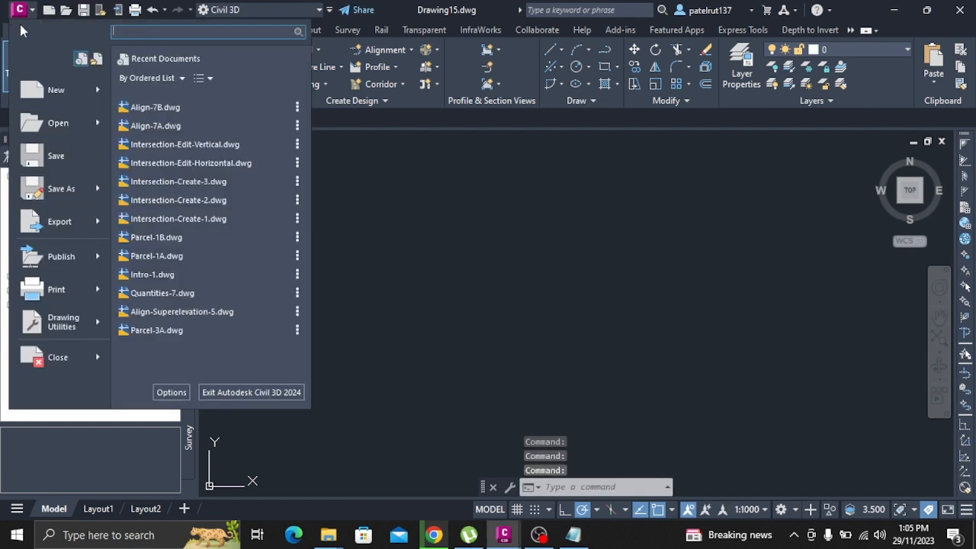
left_click(59, 123)
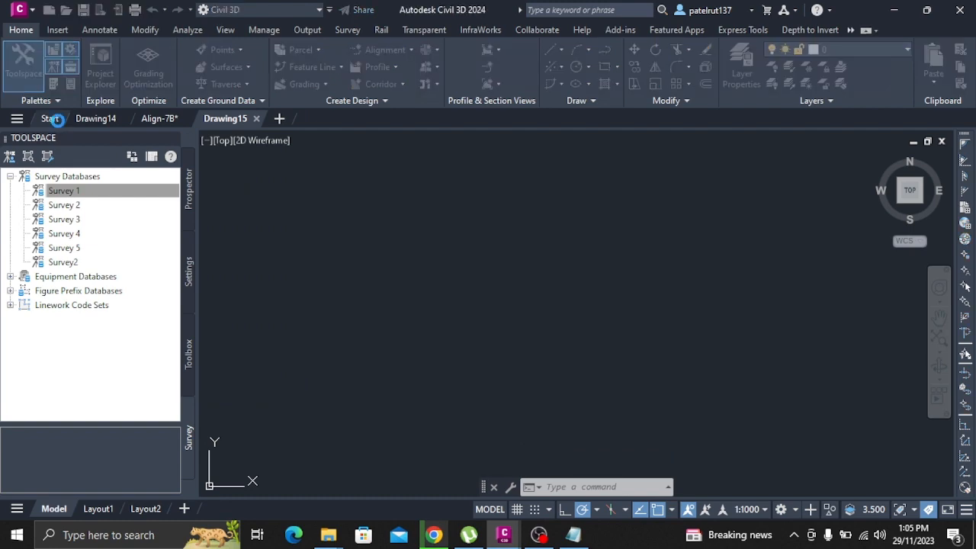
left_click(671, 315)
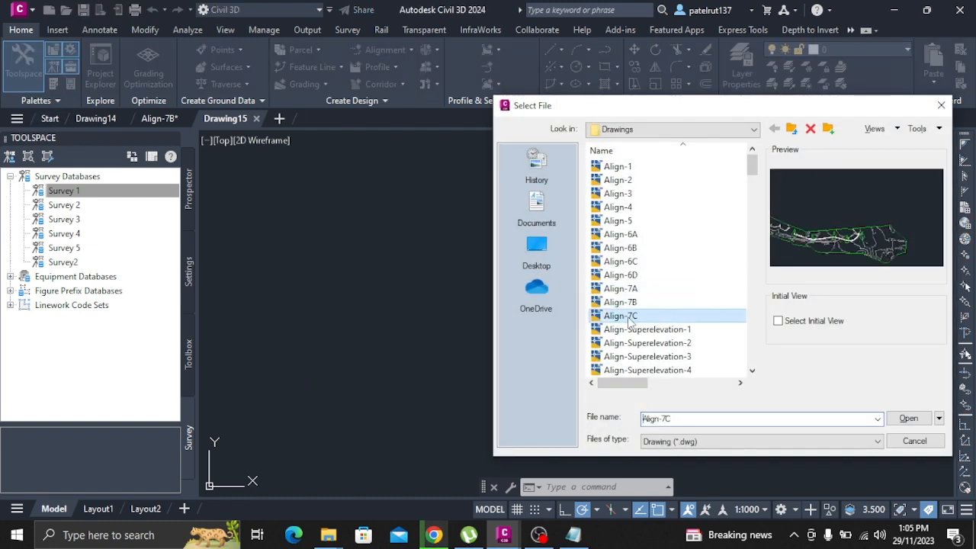
left_click(904, 418)
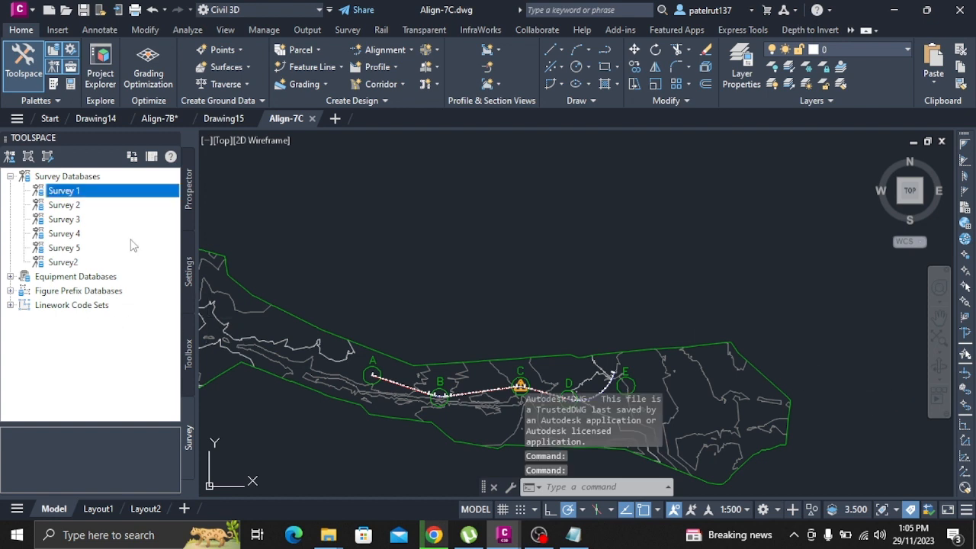
Step: Start a new Line design check under the Alignment design checks in the Align-7C drawing settings
left_click(189, 274)
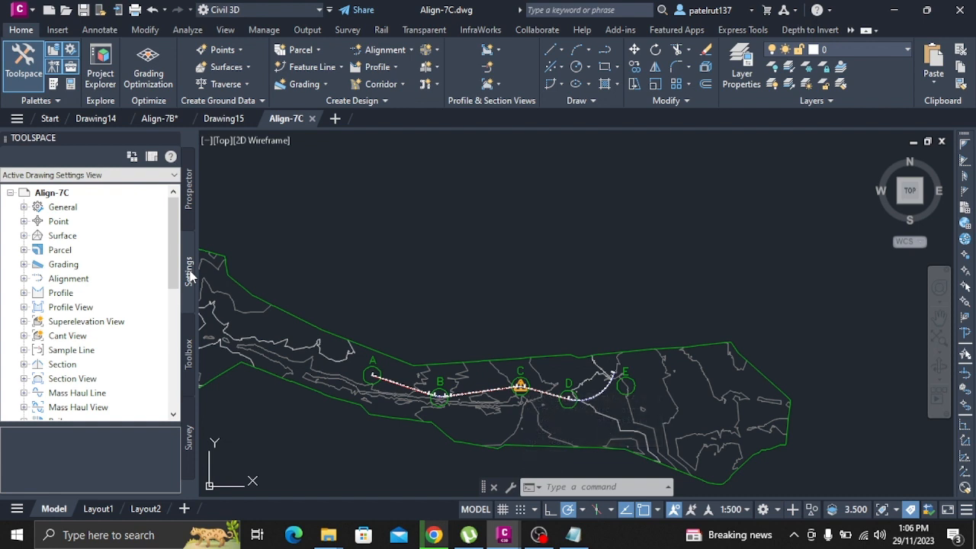
left_click(24, 279)
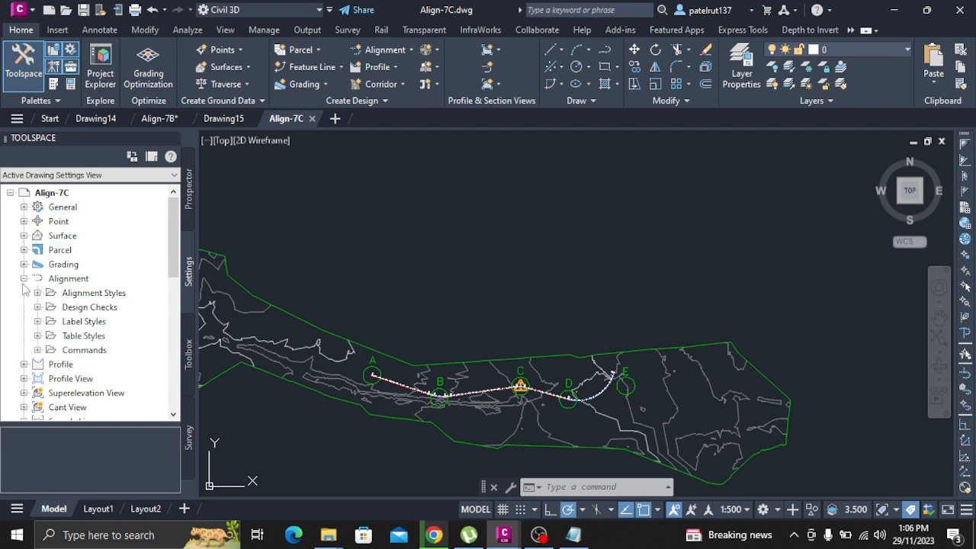
left_click(37, 307)
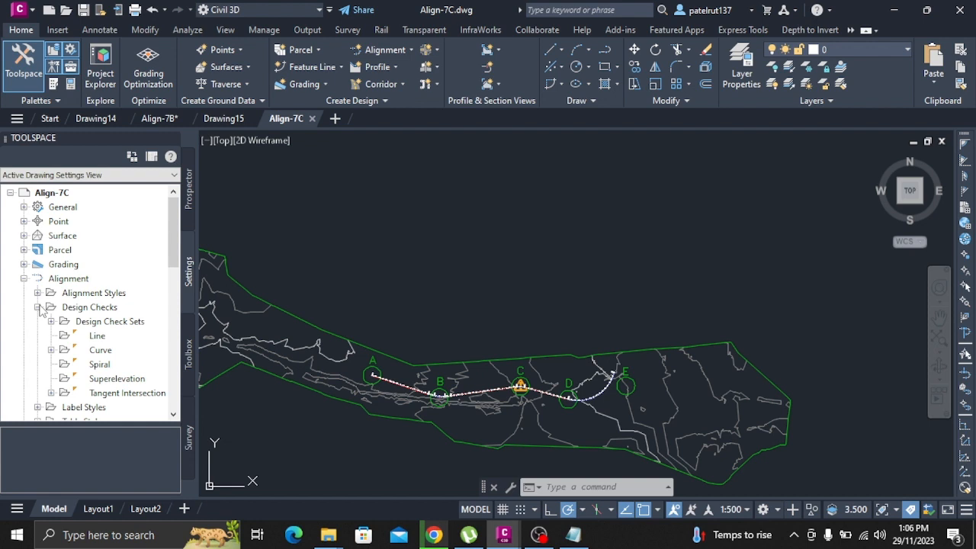
scroll(94, 352, "down", 1)
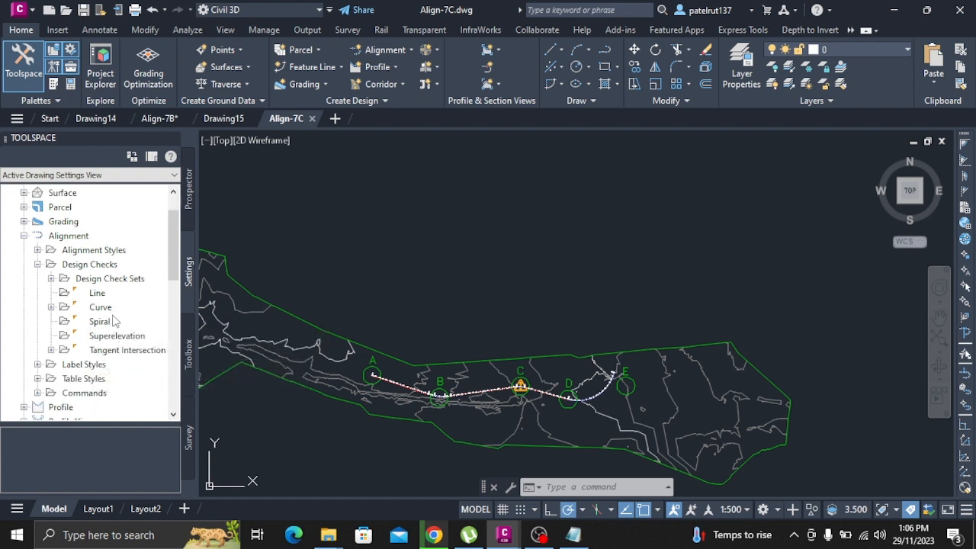
left_click(64, 297)
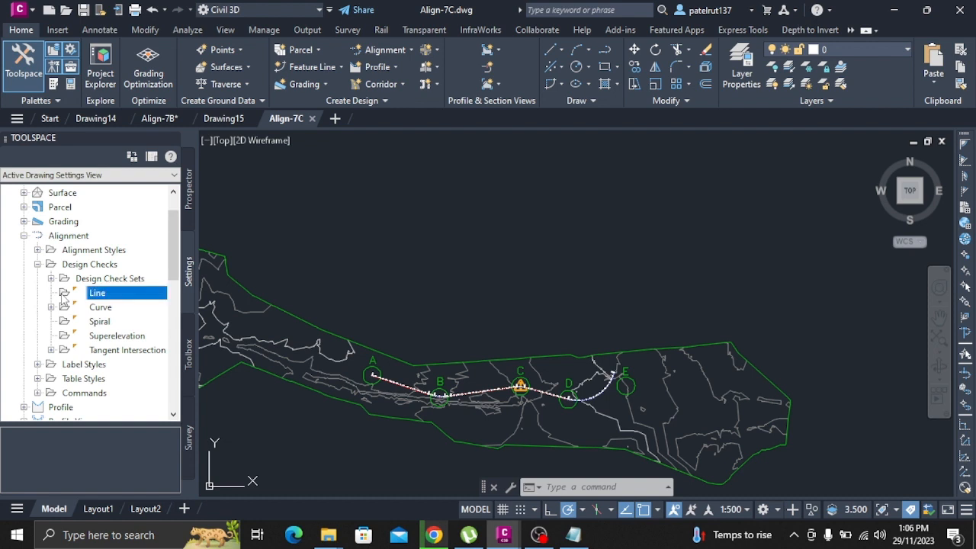
right_click(104, 299)
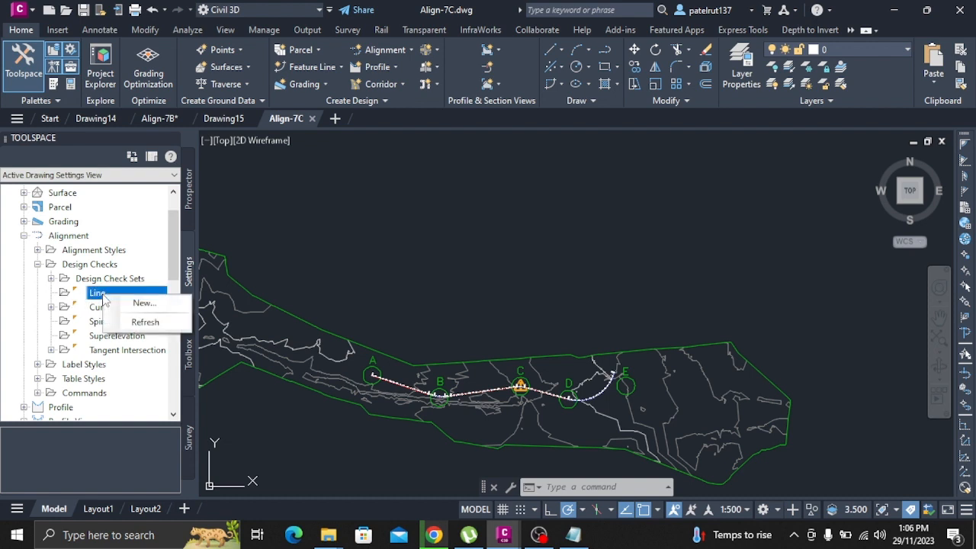
left_click(141, 303)
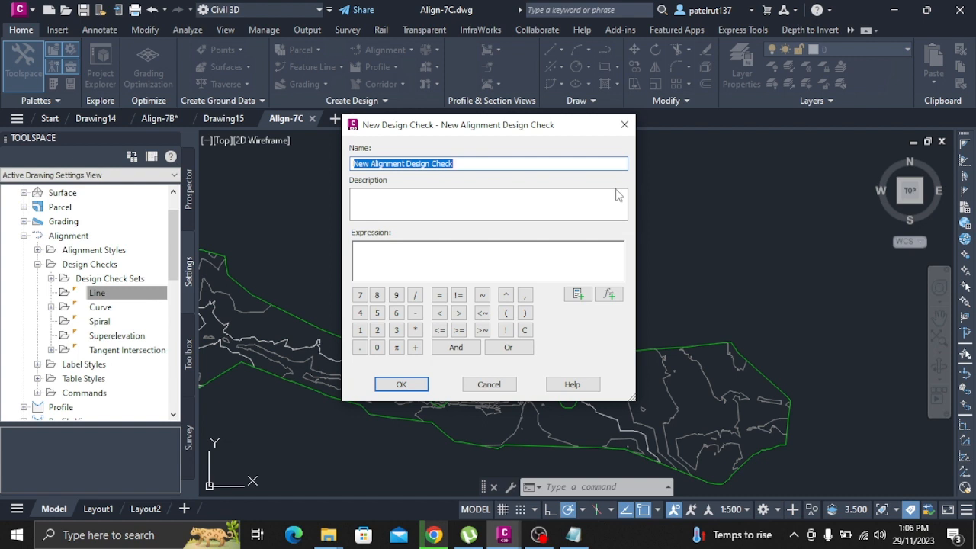
Step: Name the new design check "310m @ 50km h"
type("310m")
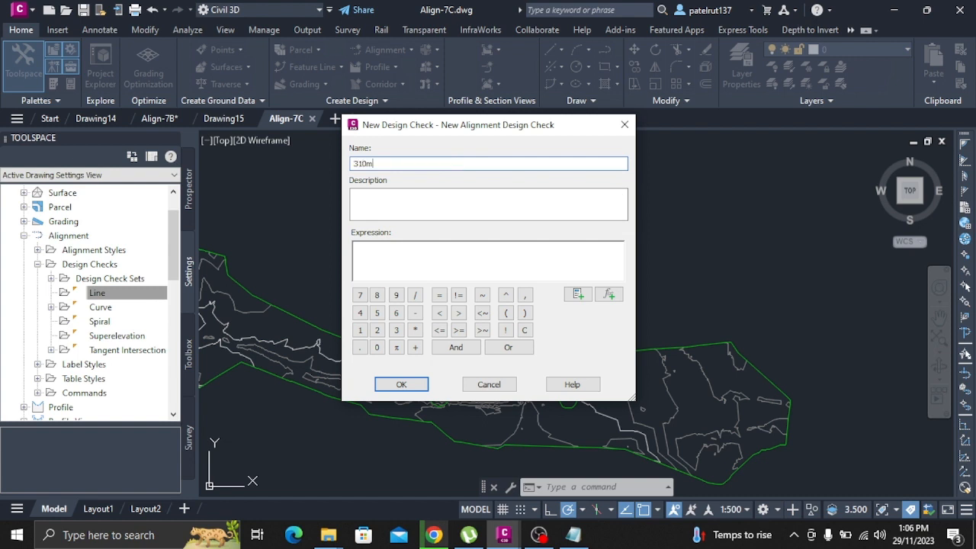
type(" @ 50kmh")
left_click(414, 296)
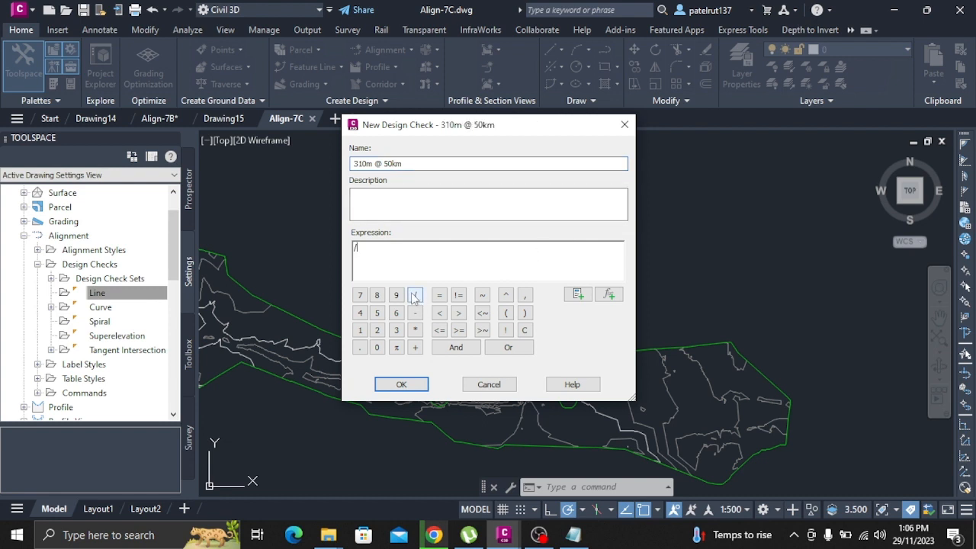
key("BackSpace")
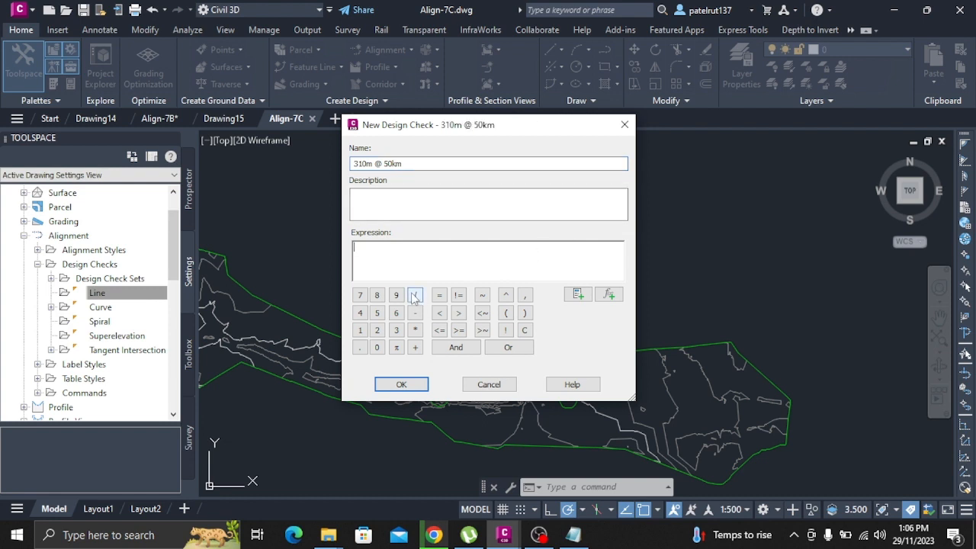
left_click(405, 166)
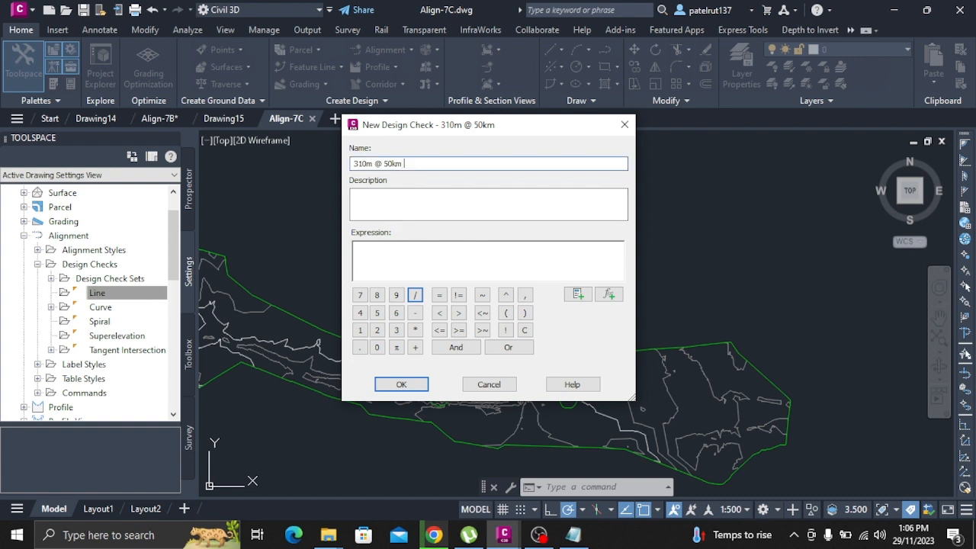
key("BackSpace")
type("h")
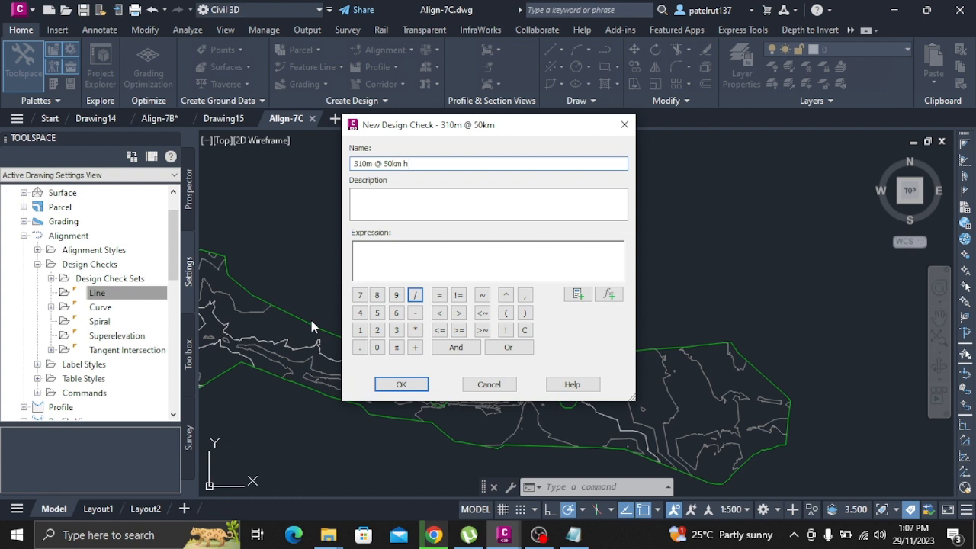
Step: Enter the design check's description "Tangent length must be >310m if design speed is >= 50km/h"
left_click(367, 203)
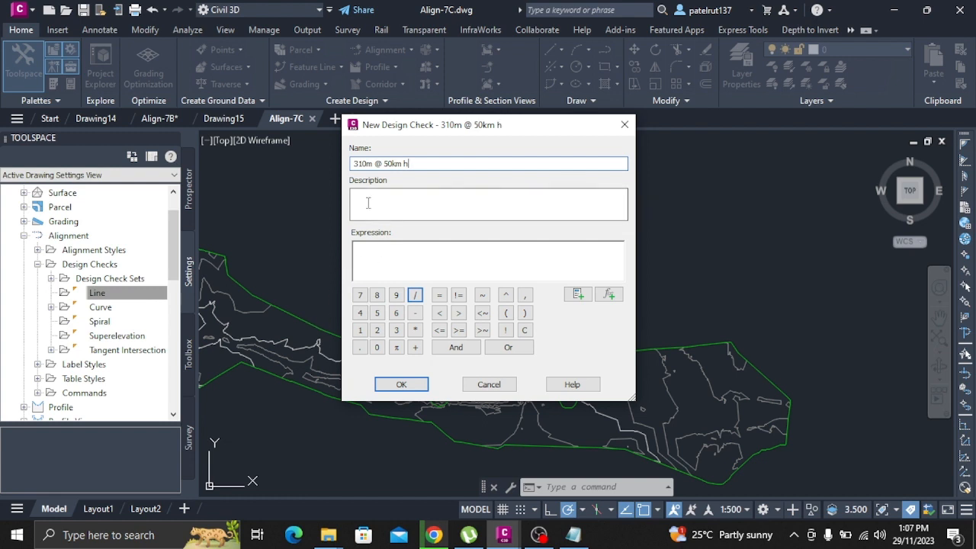
type("Tangen")
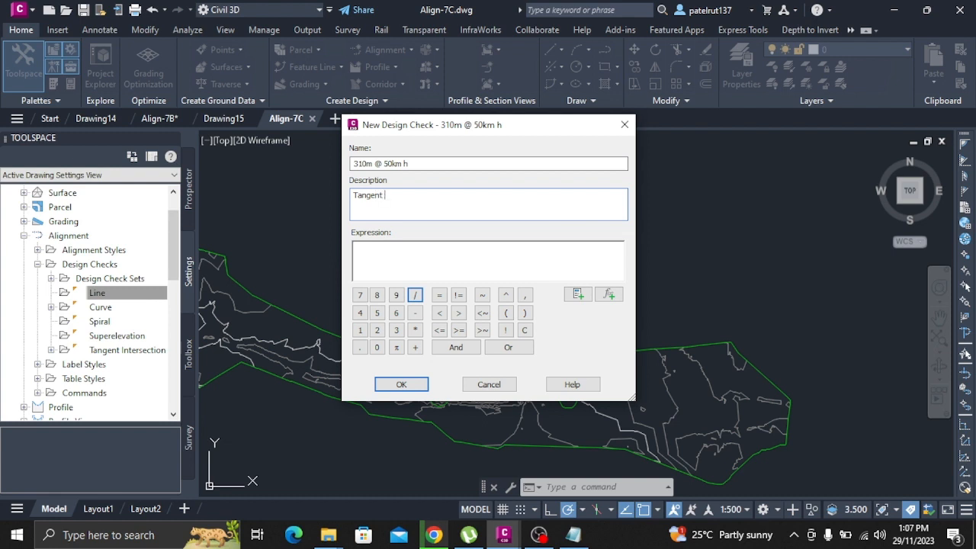
type("t lenght")
key("BackSpace")
key("BackSpace")
type("th must ")
type("be .")
type("=")
type(" 310")
key("BackSpace")
key("BackSpace")
key("BackSpace")
key("BackSpace")
key("BackSpace")
key("BackSpace")
key("BackSpace")
type(">310")
type("m if design speed is")
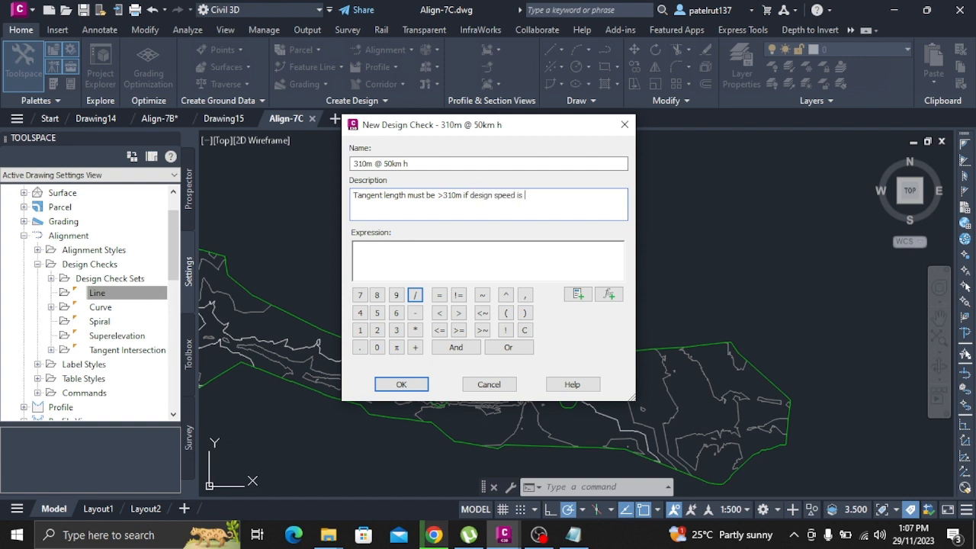
type(" >=")
type("50km/h")
Step: Begin the design check expression with the IF function and the Design Speed property as IF({Design Speed}>=50
left_click(614, 298)
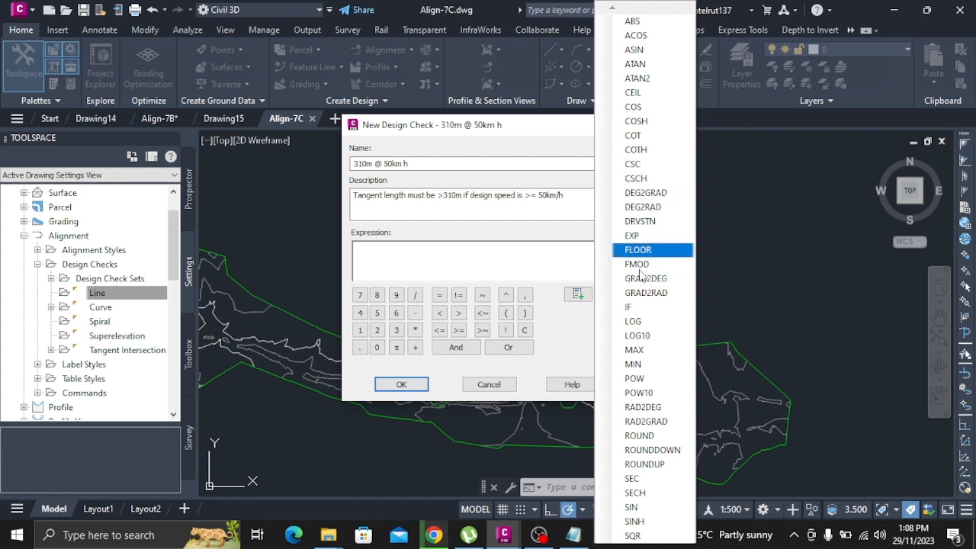
left_click(633, 307)
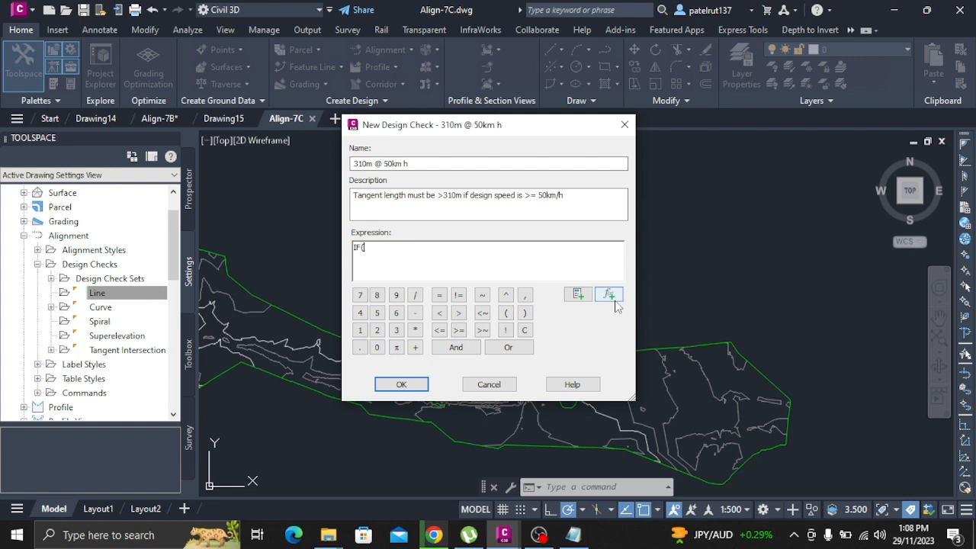
left_click(578, 295)
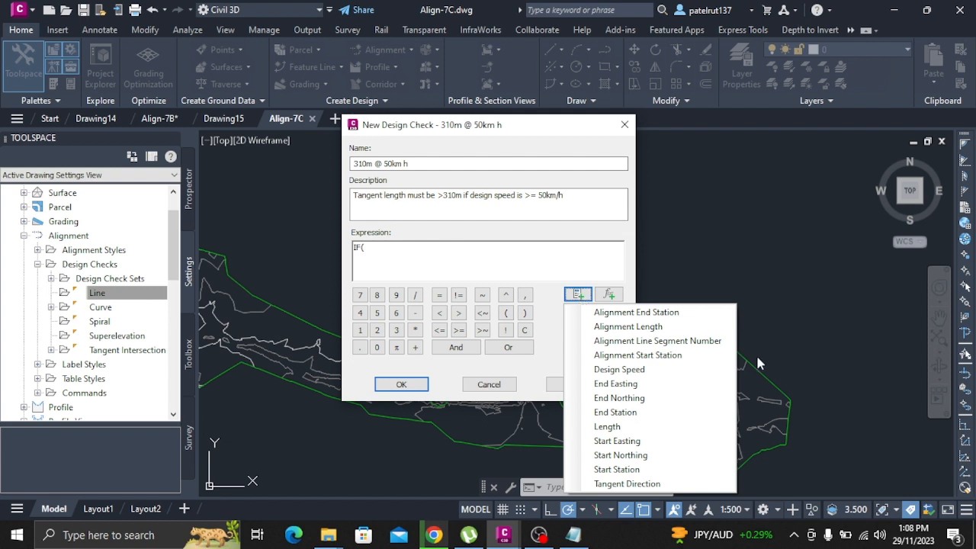
left_click(599, 370)
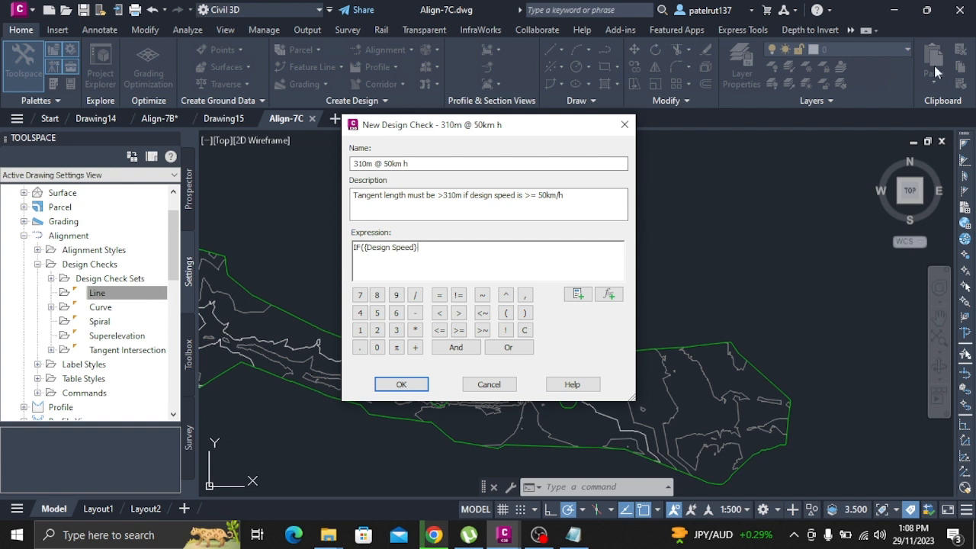
left_click(458, 313)
left_click(441, 296)
left_click(377, 313)
left_click(378, 348)
type(",(including the ")
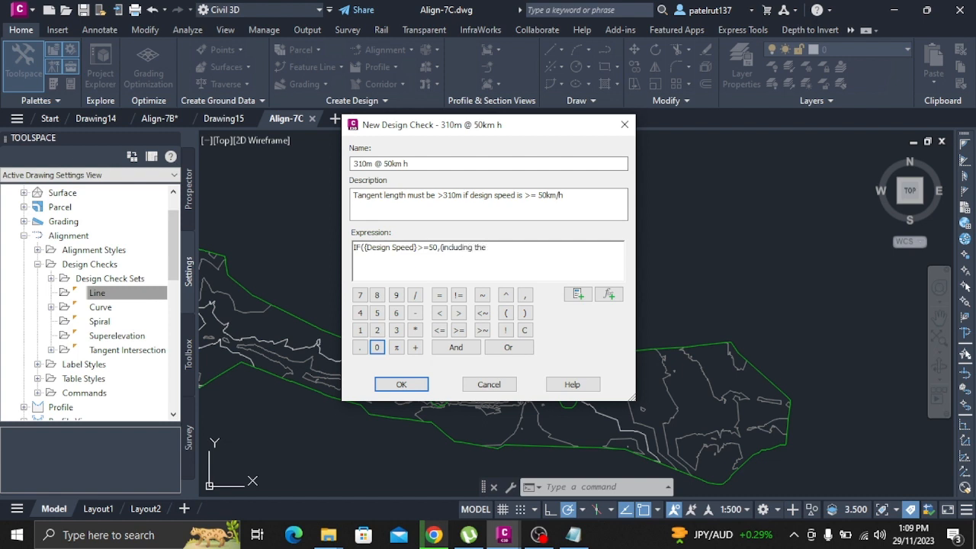
type("comma) after the")
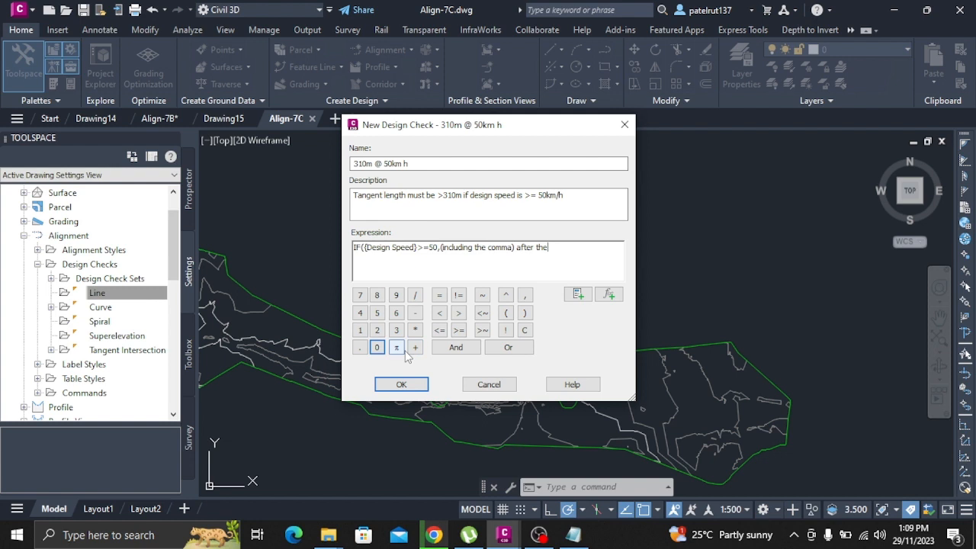
type("}")
key("BackSpace")
type("{")
type("Design speed}) property")
key("BackSpace")
key("BackSpace")
type("ty")
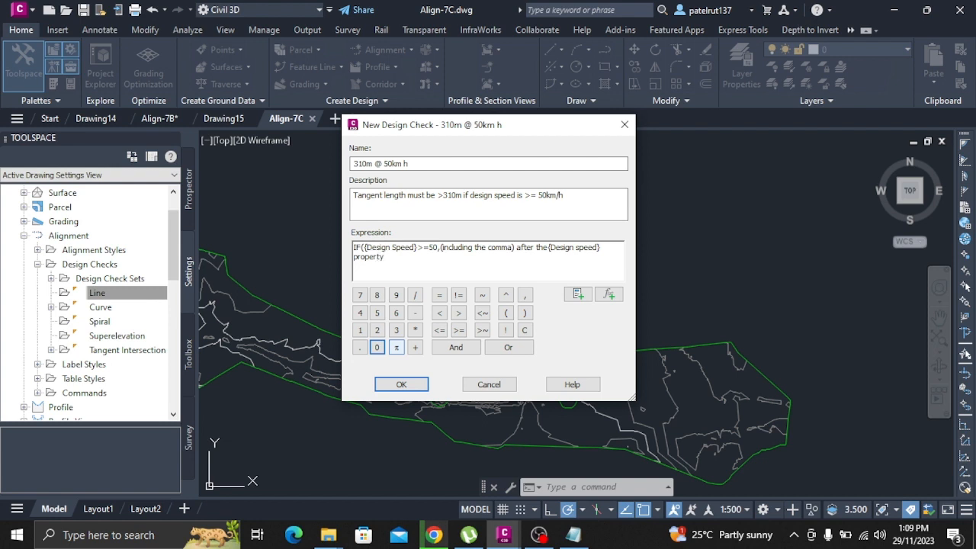
left_click(578, 295)
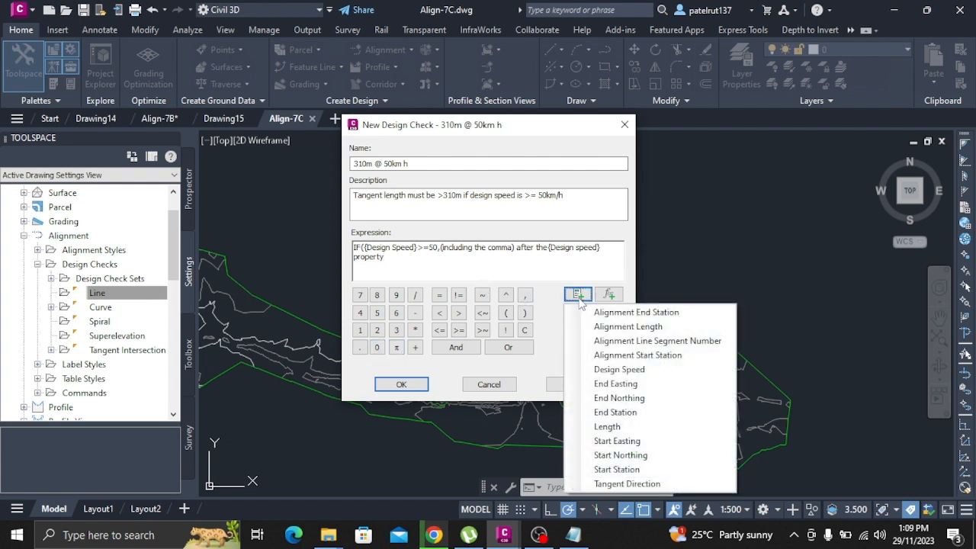
left_click(614, 427)
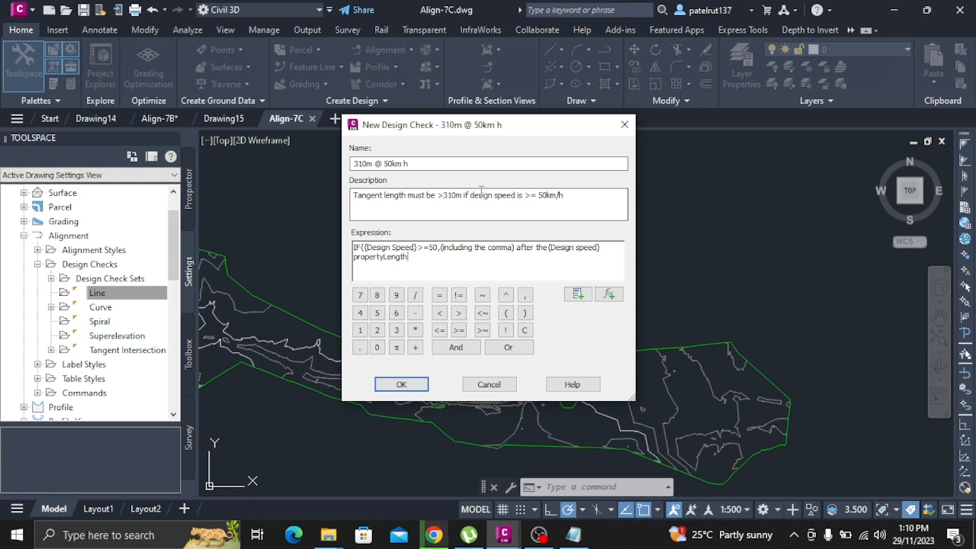
left_click(386, 257)
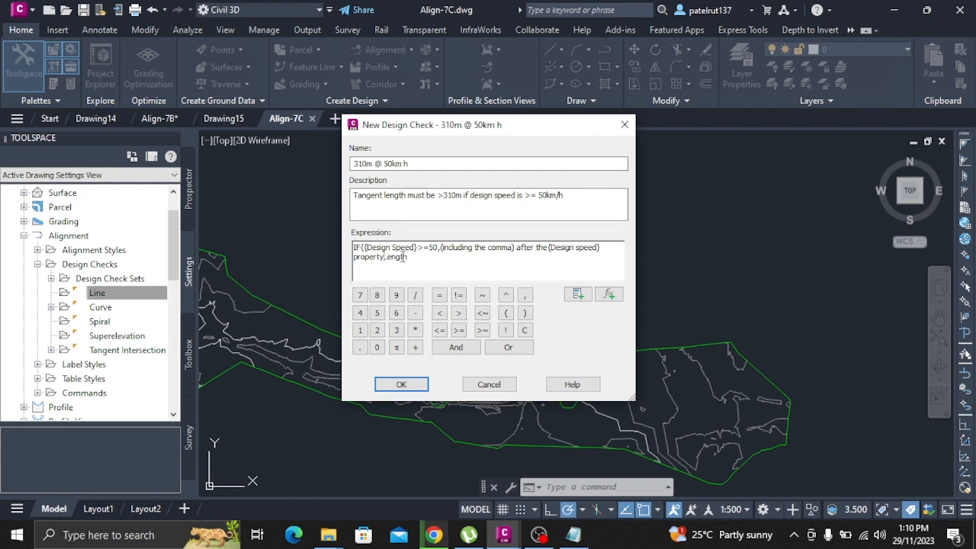
type(".L")
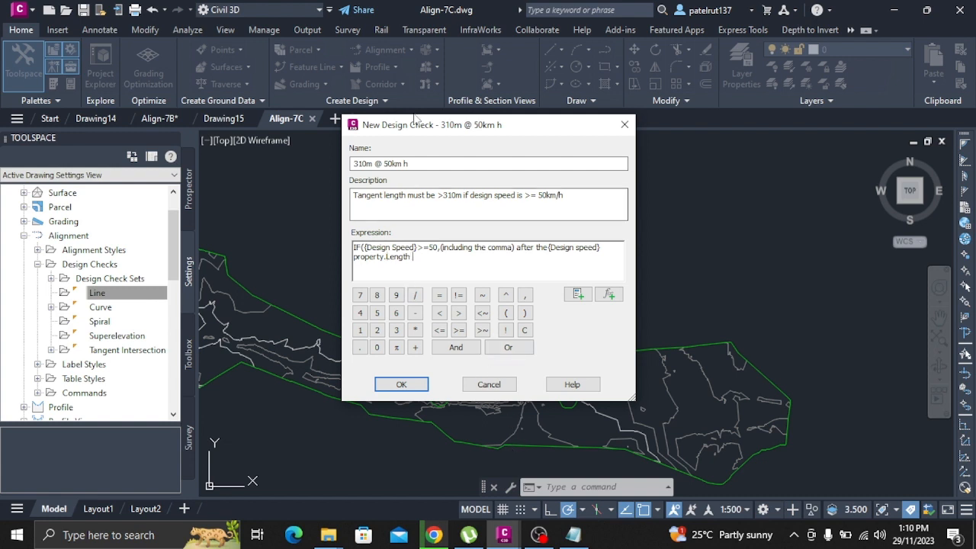
left_click(458, 313)
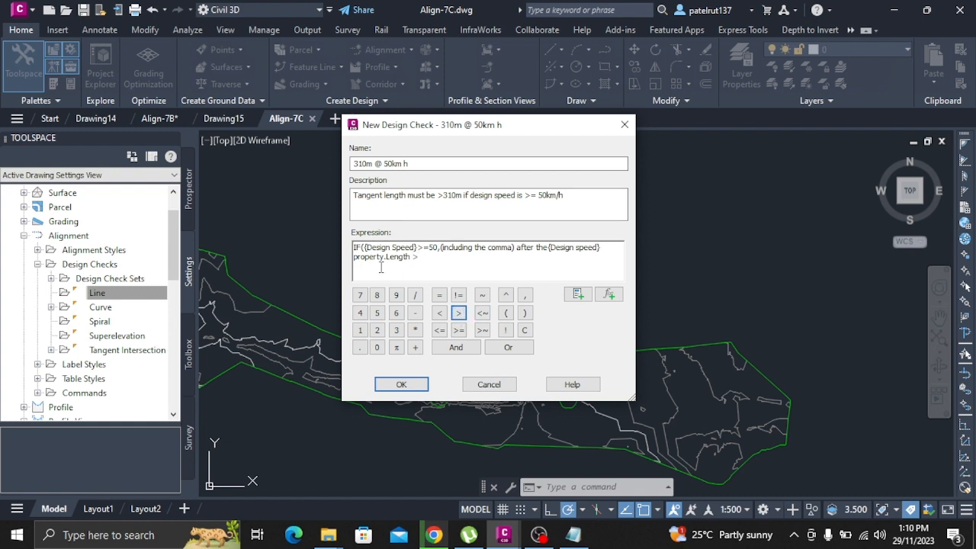
left_click(439, 295)
left_click(395, 330)
left_click(360, 330)
left_click(377, 347)
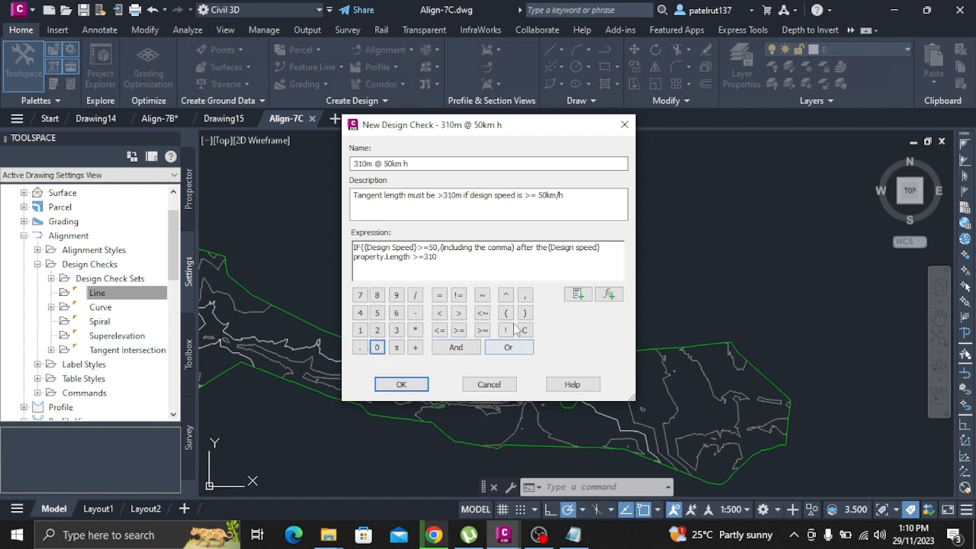
left_click(525, 295)
left_click(360, 330)
left_click(525, 312)
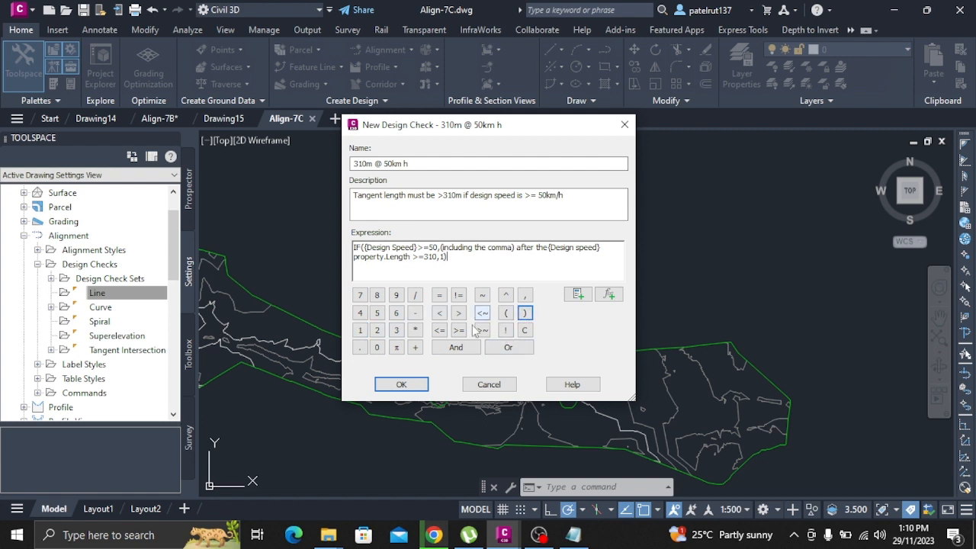
type("(including the closing ")
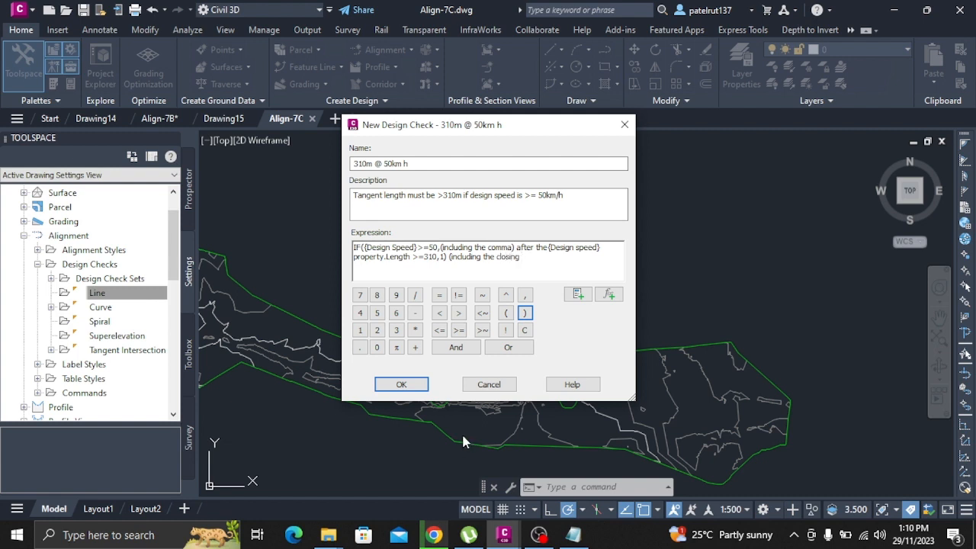
type("parenthesis).")
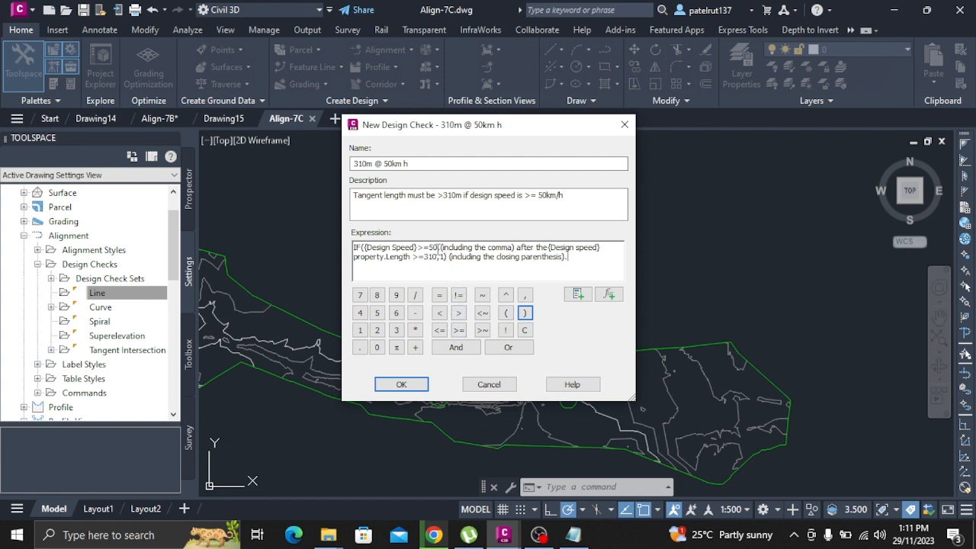
left_click_drag(440, 248, 600, 264)
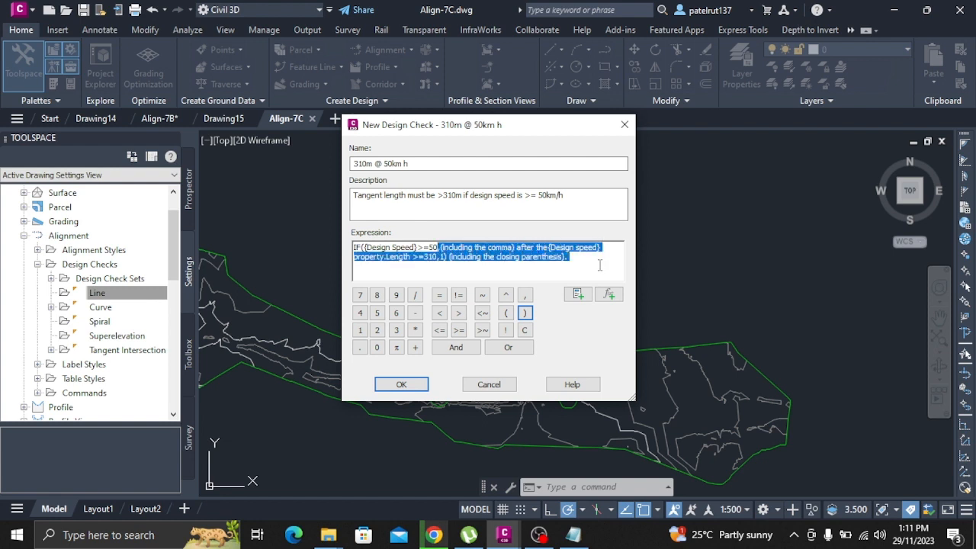
key("BackSpace")
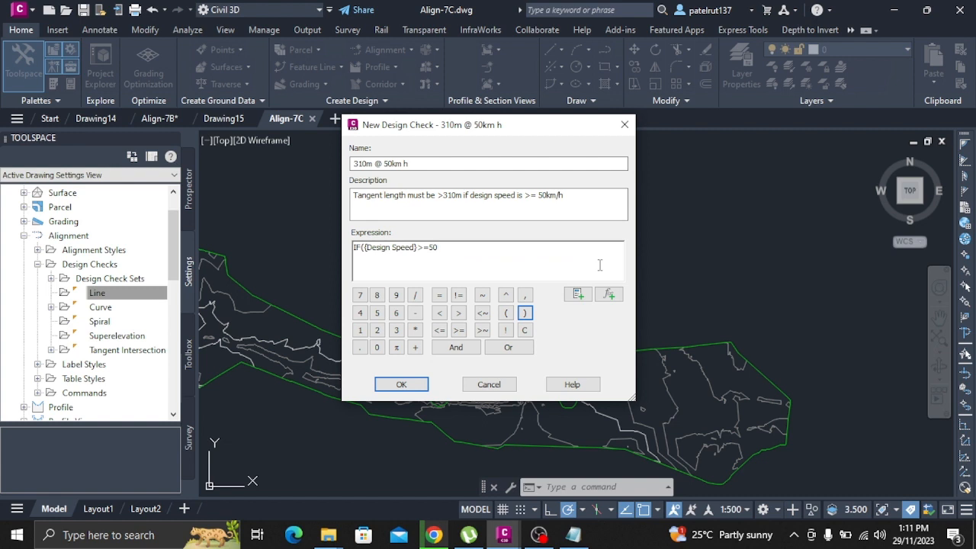
Step: Complete the check expression by inserting the Length property as ,Length>=310,1) and save the design check
type(", Leng")
key("BackSpace")
key("BackSpace")
key("BackSpace")
key("BackSpace")
key("BackSpace")
left_click(578, 295)
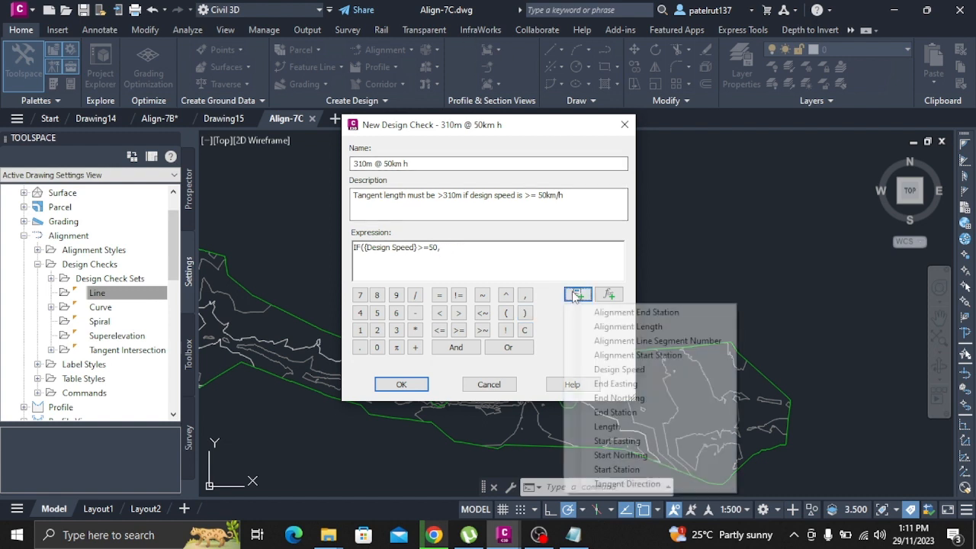
left_click(631, 427)
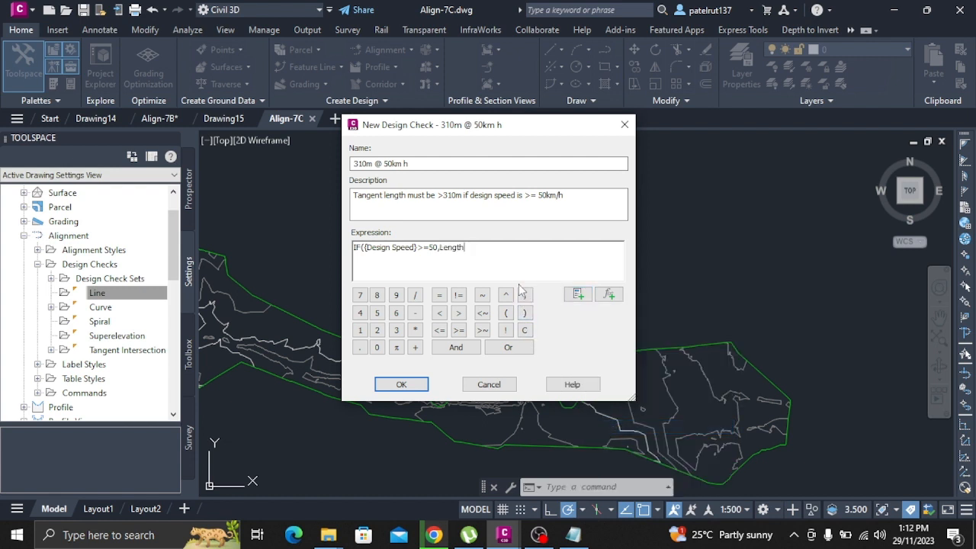
type(">=310,1)")
left_click(401, 384)
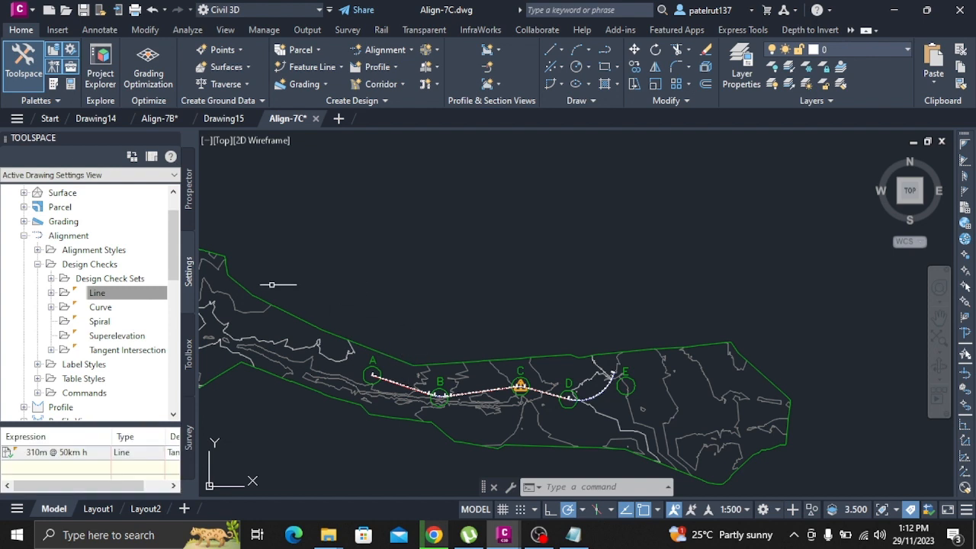
Step: Locate the 310m @ 50km h check under the Line design checks and review its expression without editing it
left_click(38, 250)
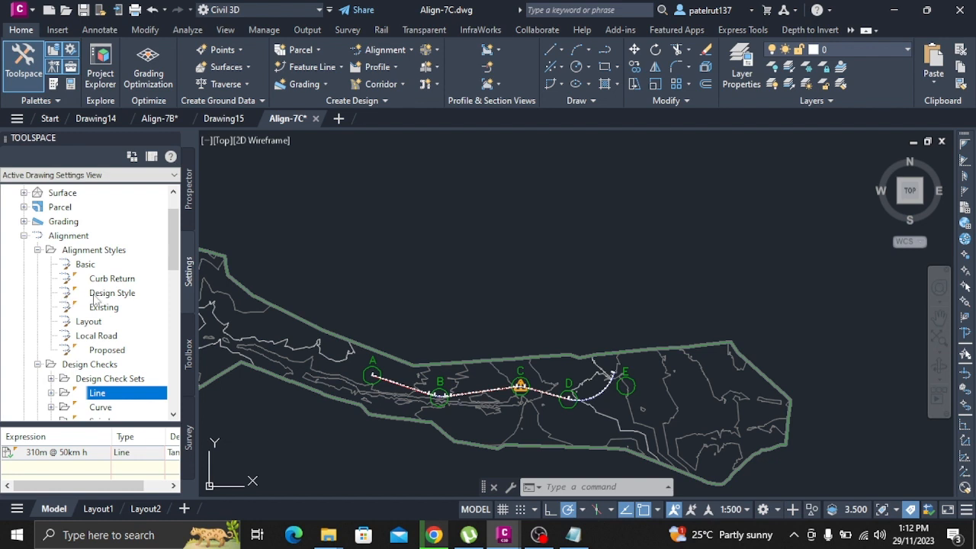
scroll(89, 321, "down", 2)
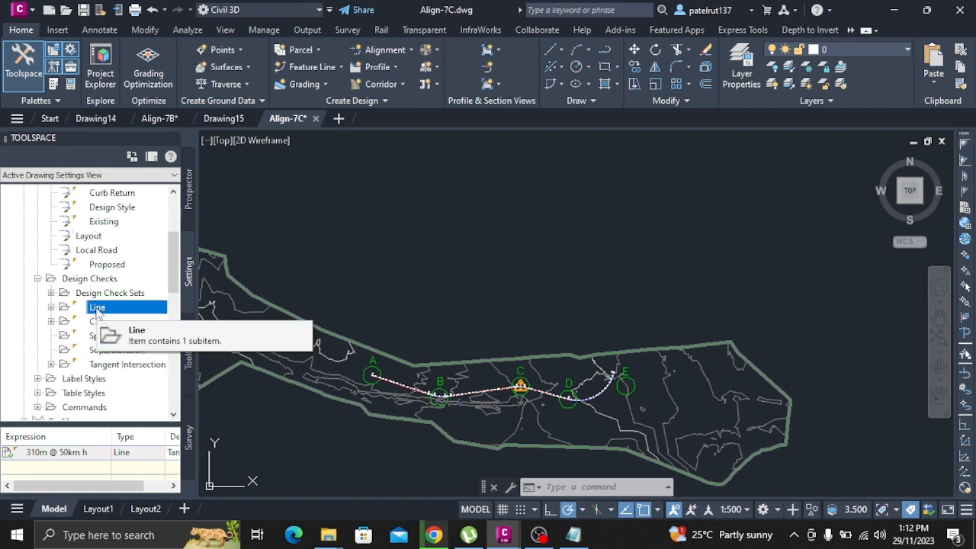
left_click(50, 307)
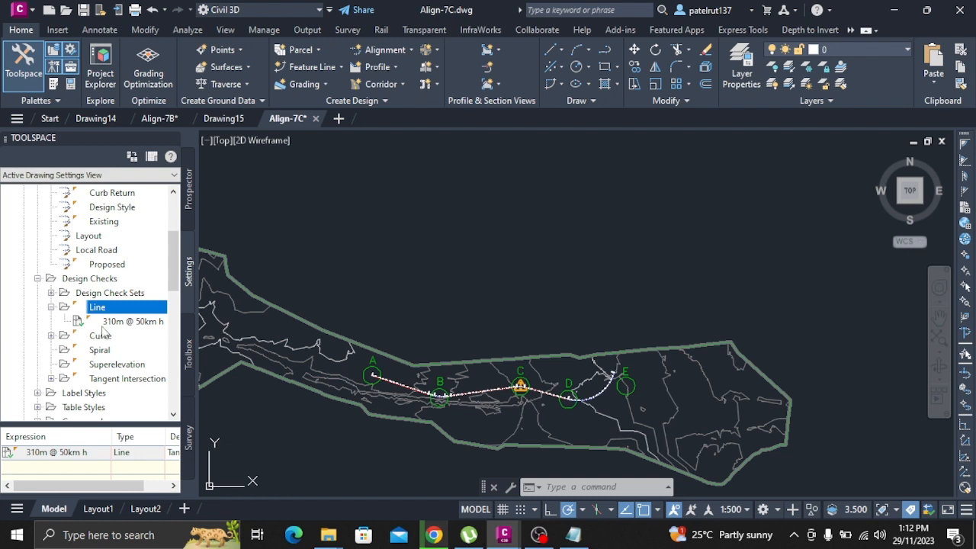
left_click(142, 327)
right_click(148, 326)
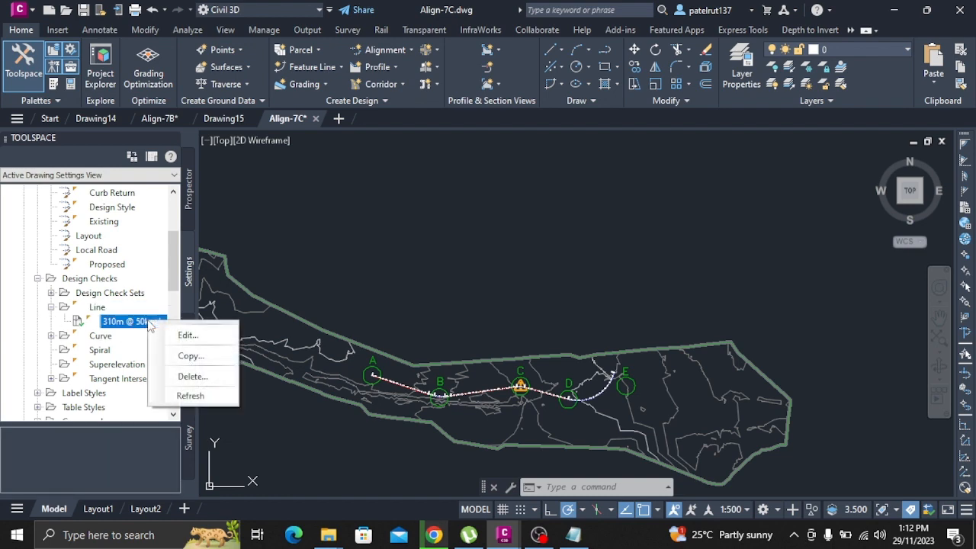
left_click(170, 335)
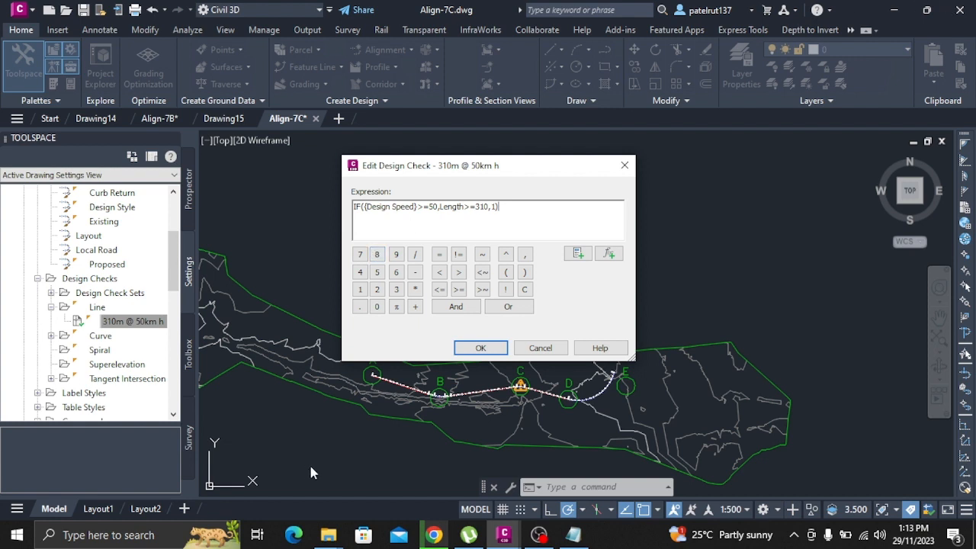
left_click(546, 345)
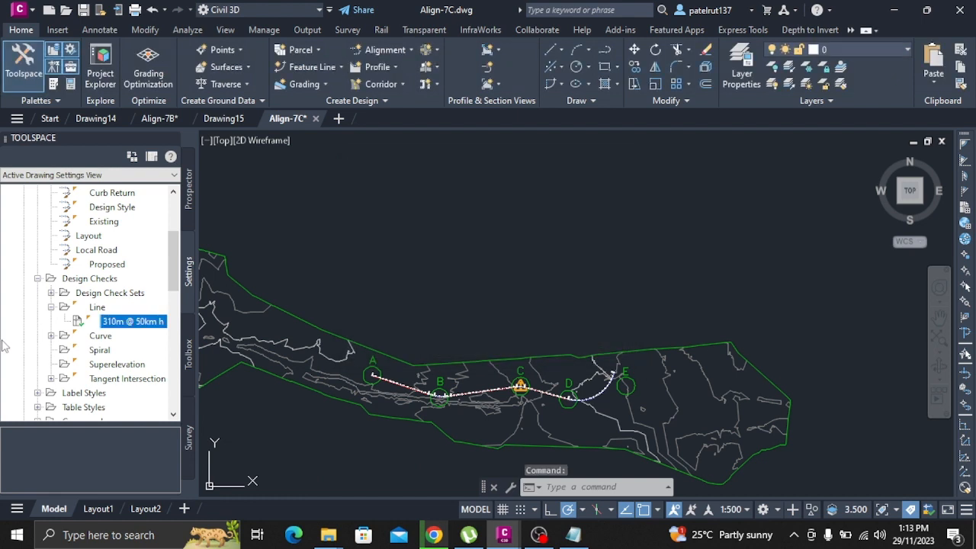
Step: Reopen the expression of the 310m @ 50km h check, read it again and accept it as is
right_click(129, 325)
left_click(115, 325)
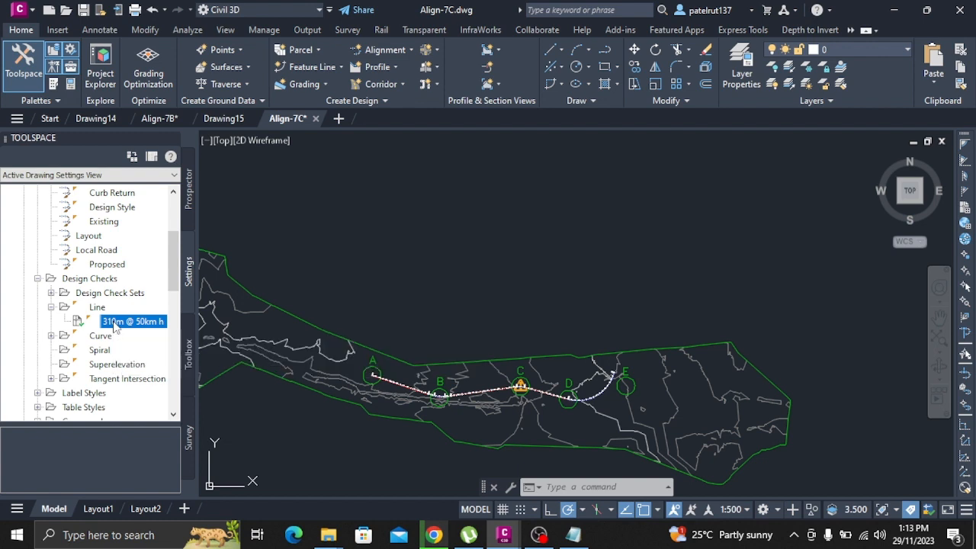
right_click(116, 326)
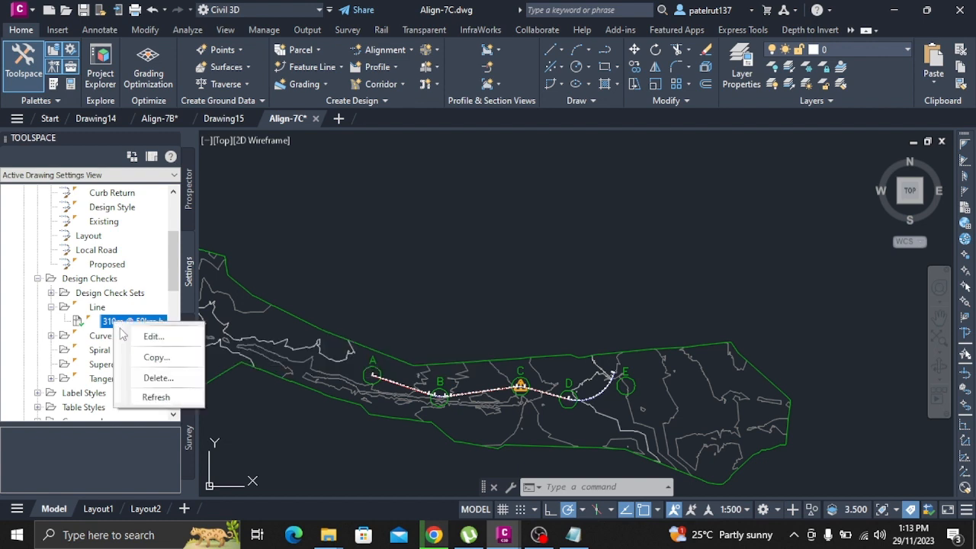
left_click(113, 326)
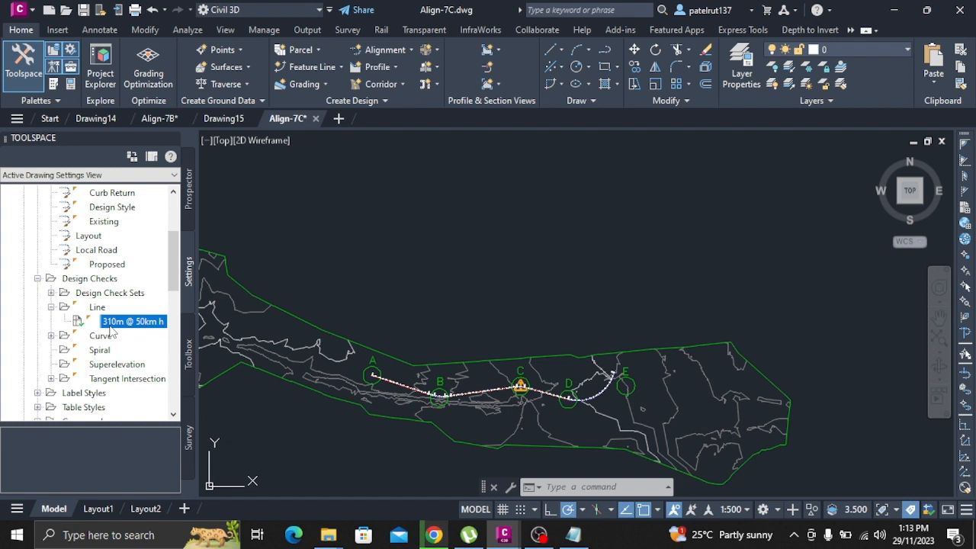
right_click(112, 330)
left_click(145, 338)
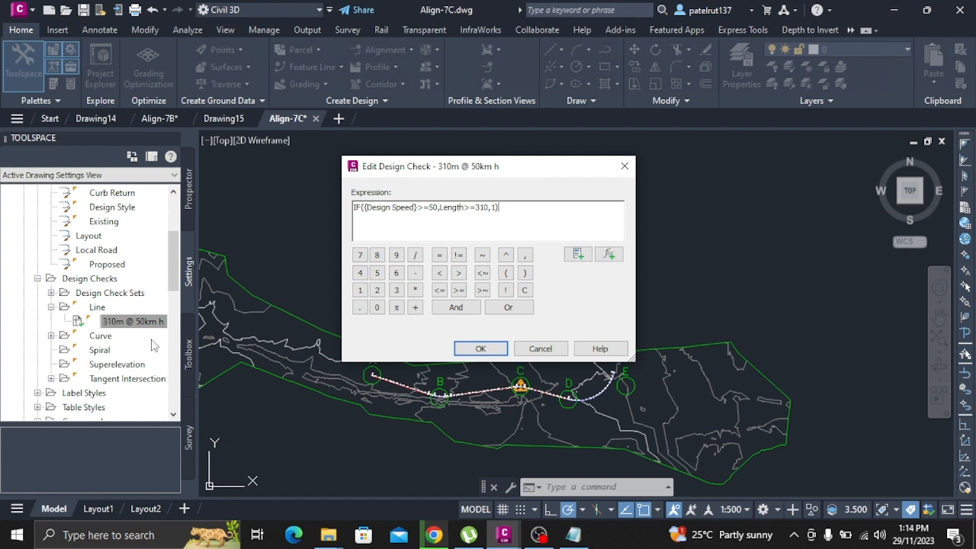
left_click(482, 349)
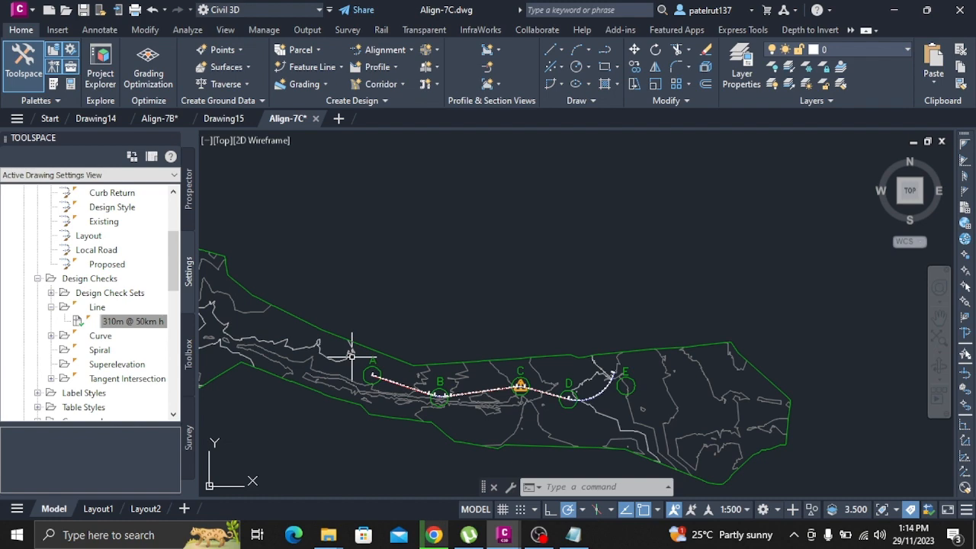
Step: Examine the design checks, layout parameters and design criteria in the alignment's geometry layout parameters, and close the layout tools
left_click(396, 383)
right_click(397, 385)
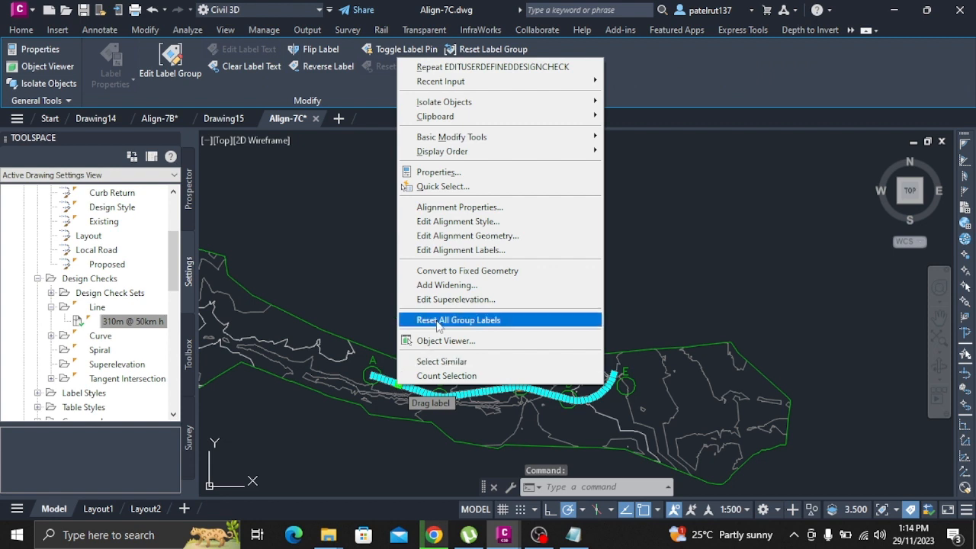
left_click(457, 235)
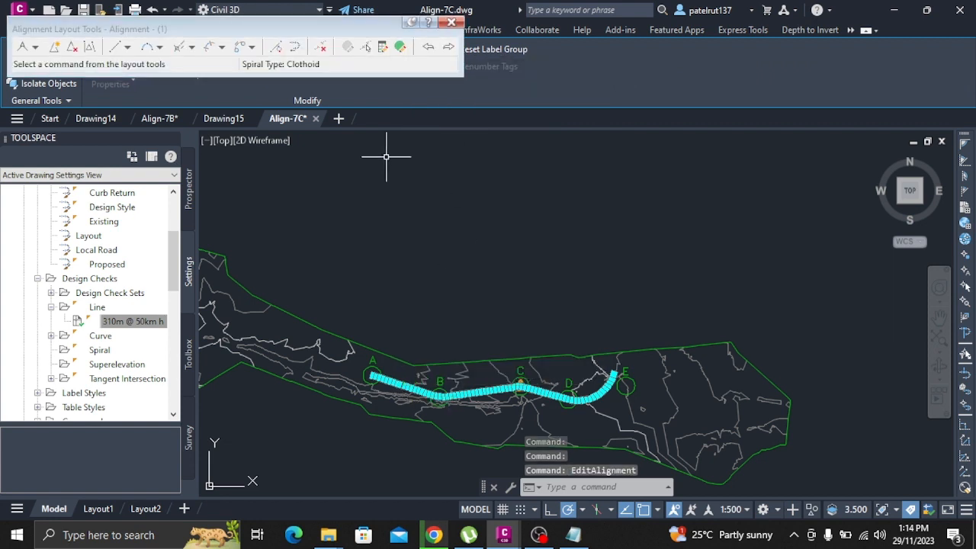
left_click(383, 47)
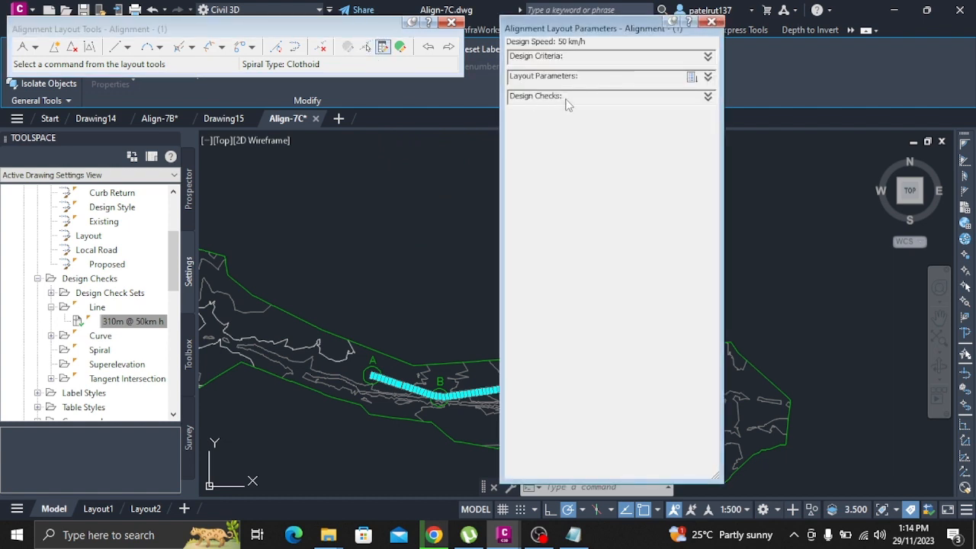
left_click(709, 96)
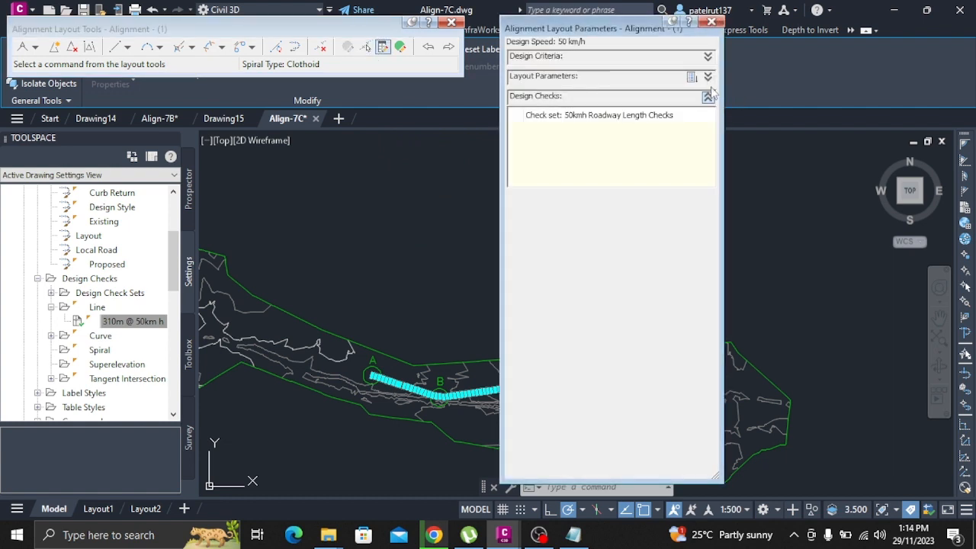
left_click(708, 78)
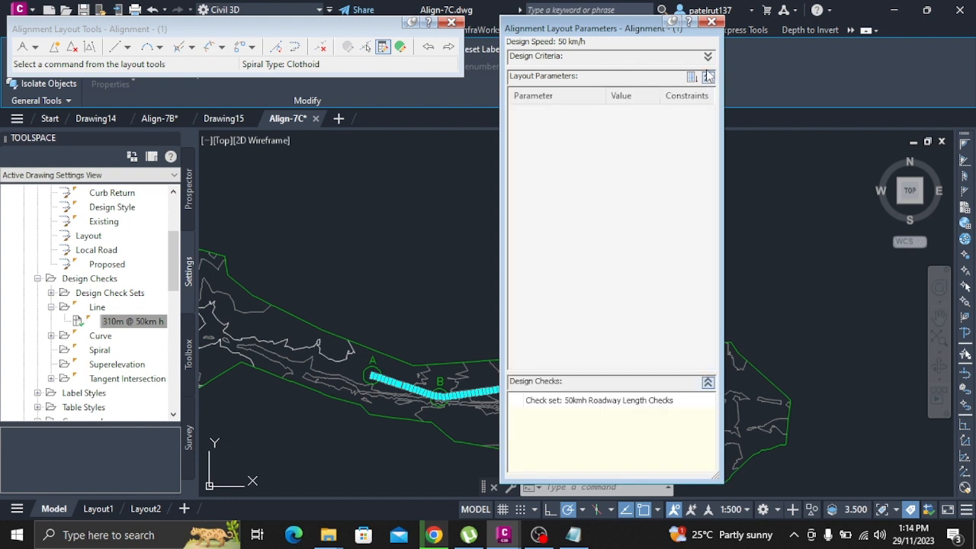
left_click(708, 57)
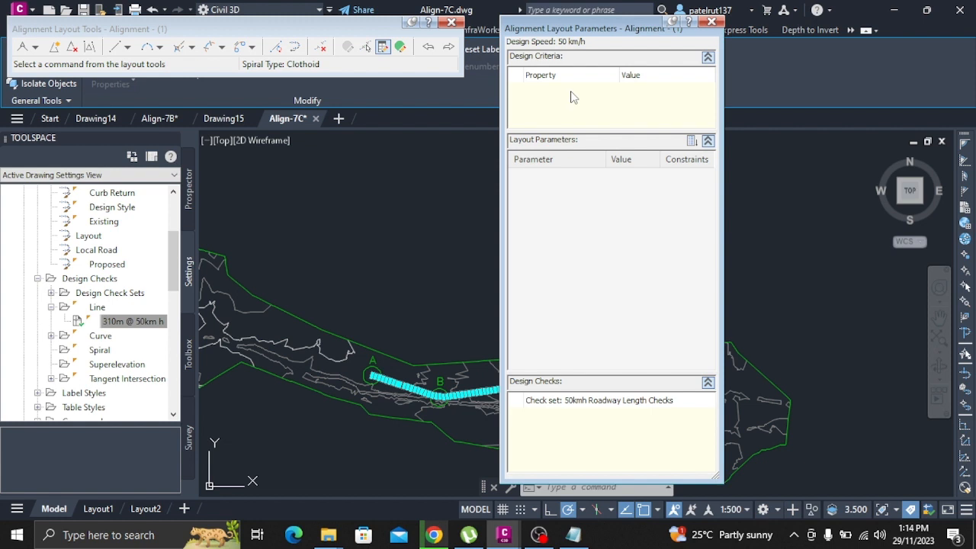
left_click(712, 23)
left_click(450, 22)
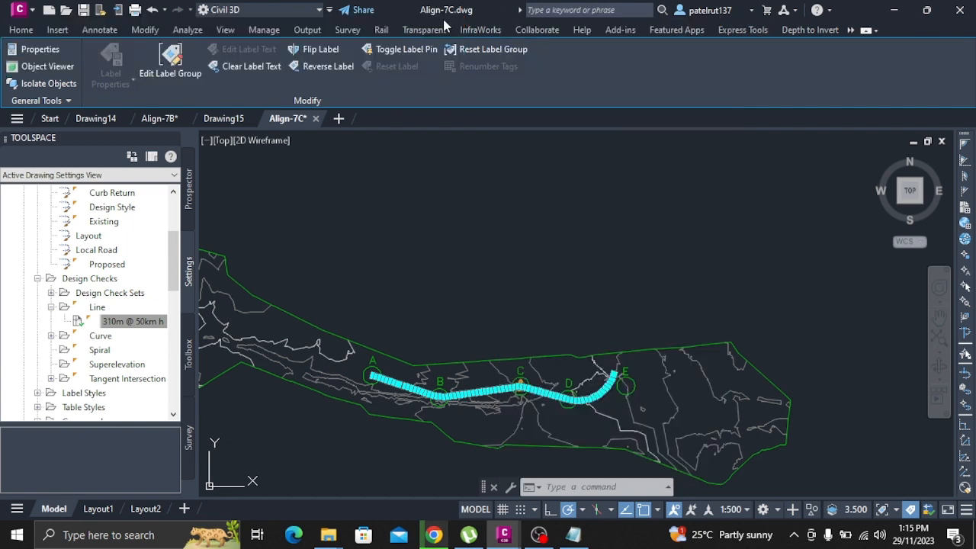
key("Escape")
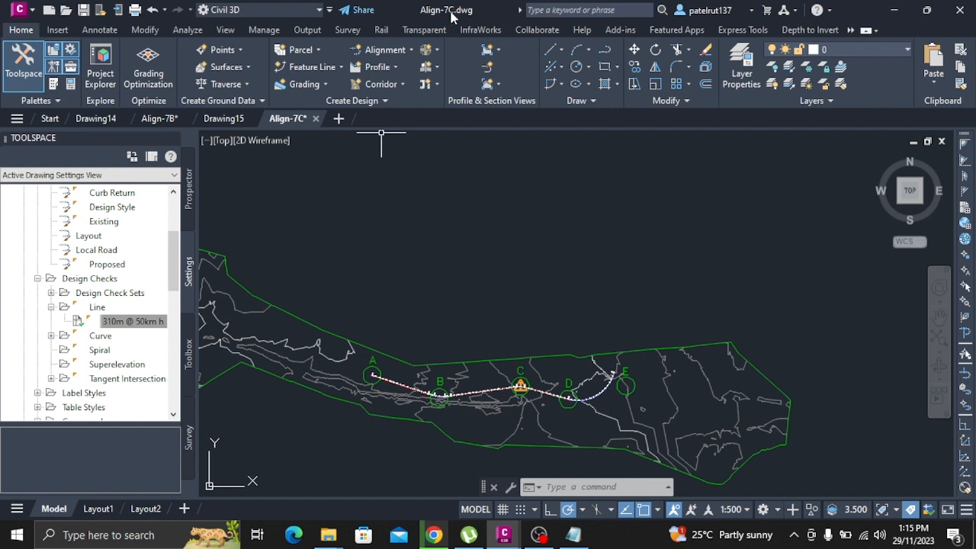
Step: Start a new blank drawing and open a second copy of Align-7C from the Drawings folder as read-only
left_click(339, 117)
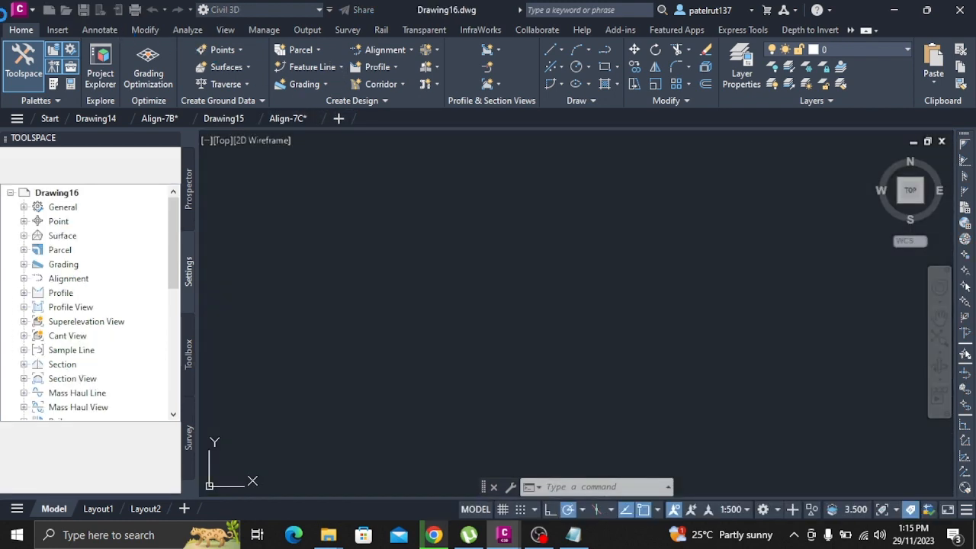
left_click(18, 10)
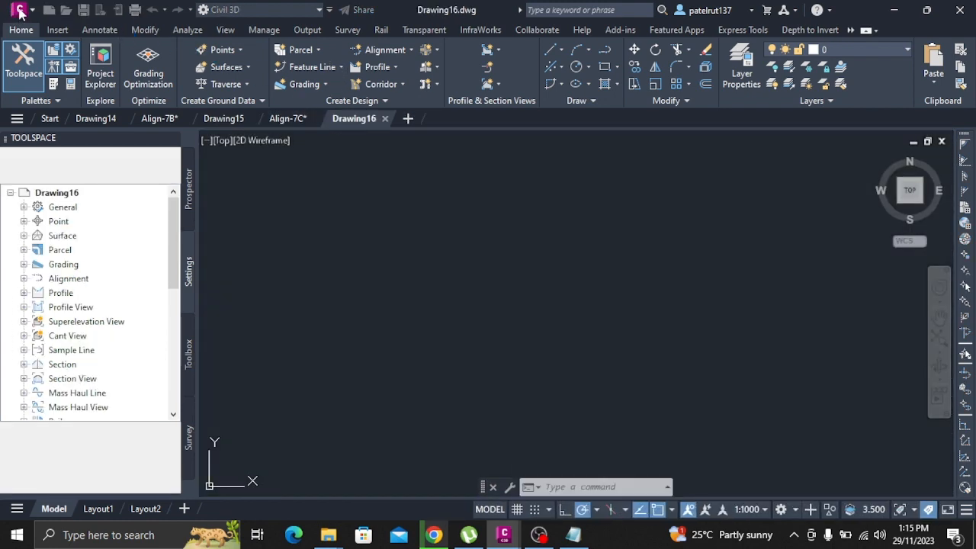
left_click(35, 121)
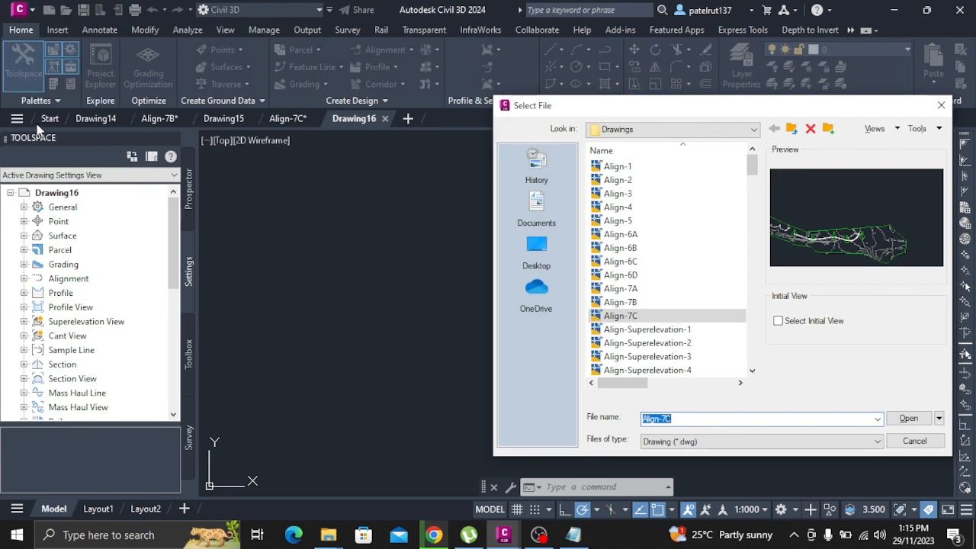
left_click(665, 317)
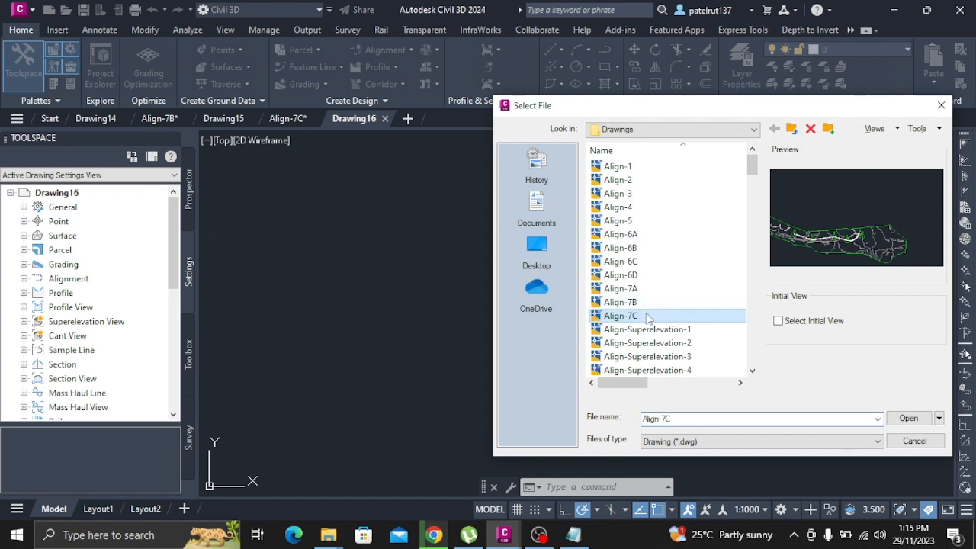
left_click(906, 419)
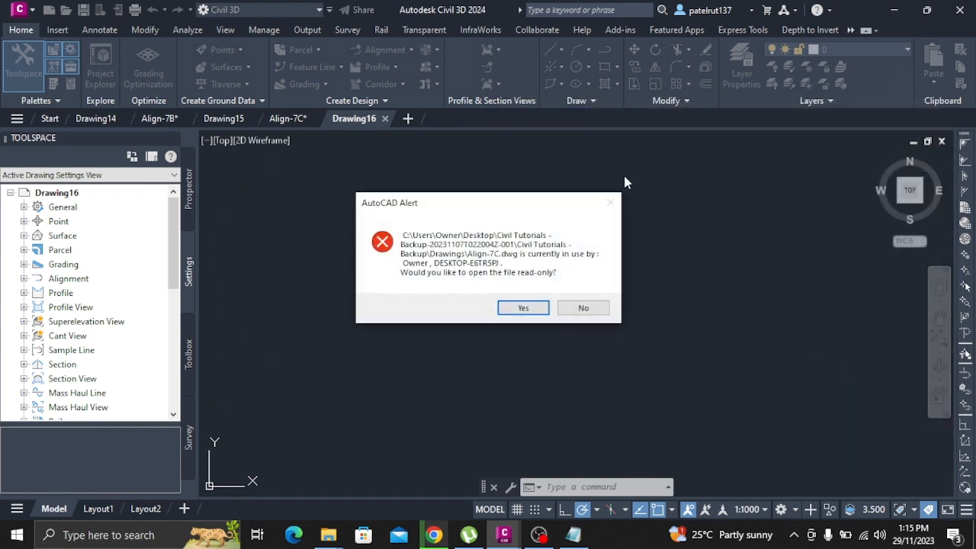
left_click(529, 307)
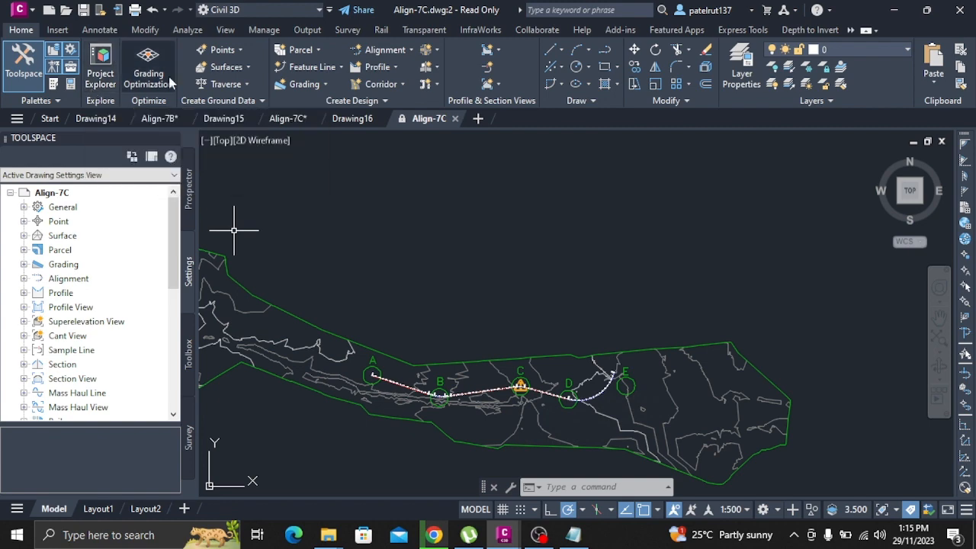
Step: Select the alignment along the tangent between A and B and open its design criteria for editing
scroll(414, 338, "down", 1)
scroll(417, 373, "up", 5)
scroll(418, 374, "up", 2)
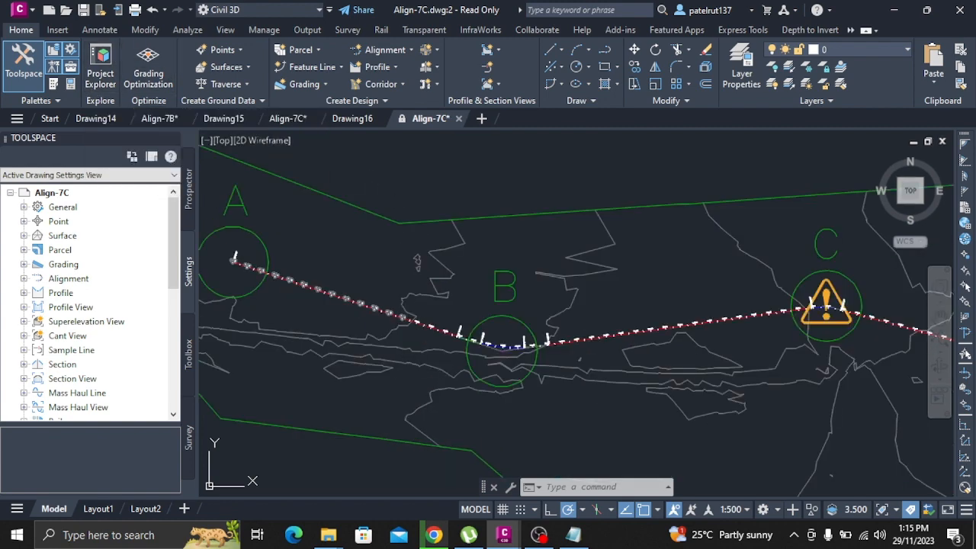
left_click(382, 311)
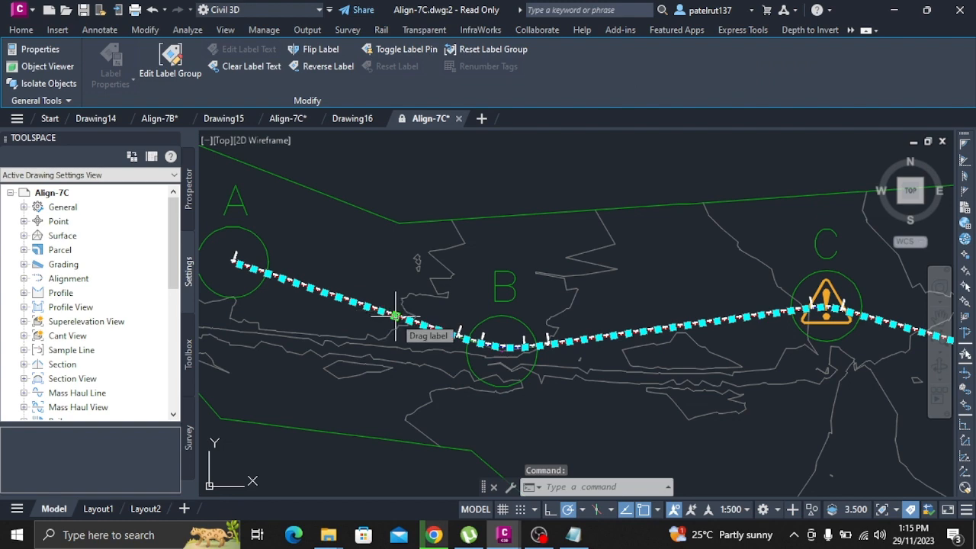
key("Escape")
scroll(396, 322, "up", 3)
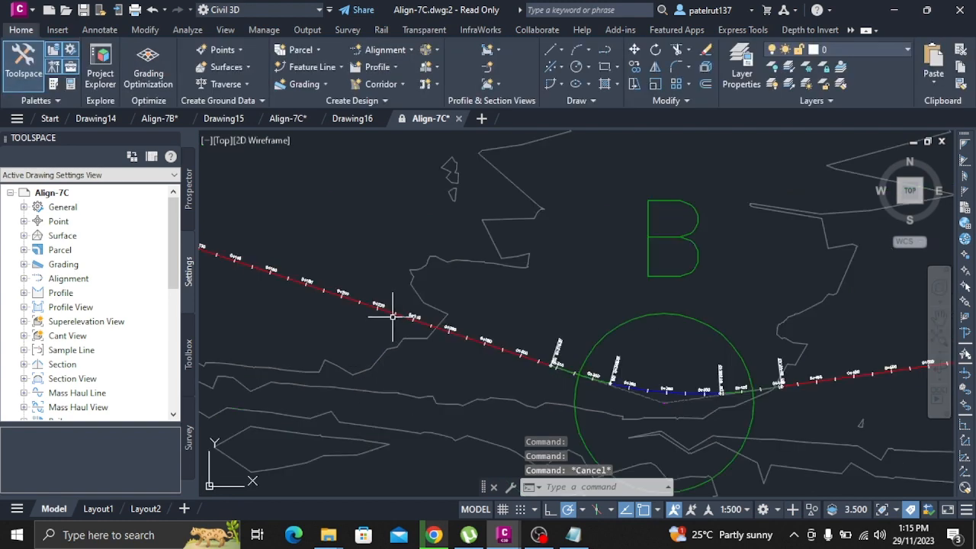
left_click(390, 311)
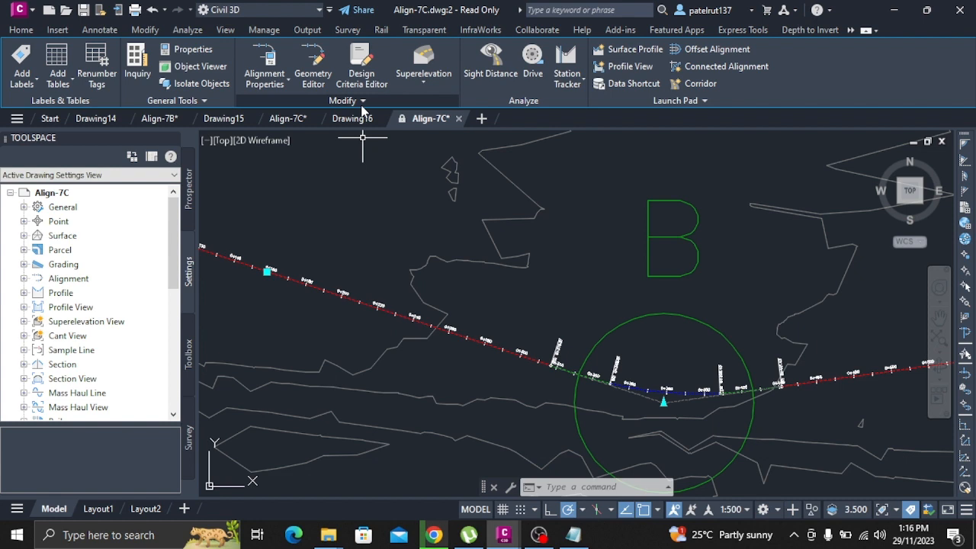
left_click(364, 78)
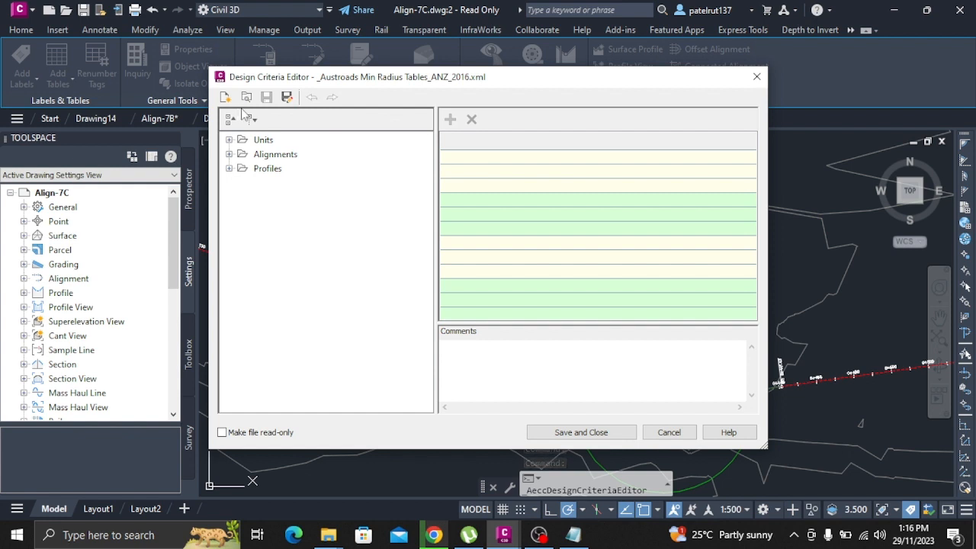
Step: Add a new minimum radius table to the alignment criteria of _Austroads Min Radius Tables_ANZ_2016.xml
left_click(229, 154)
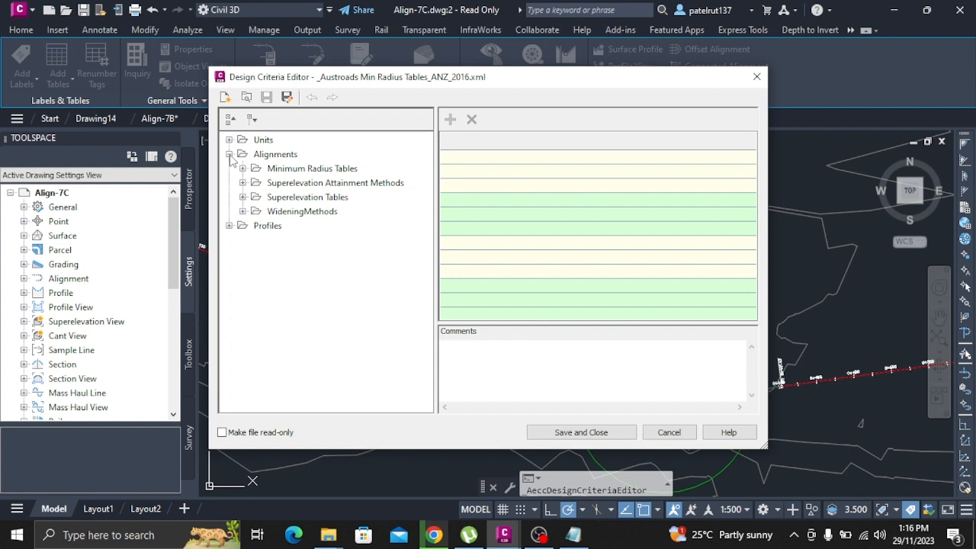
left_click(334, 170)
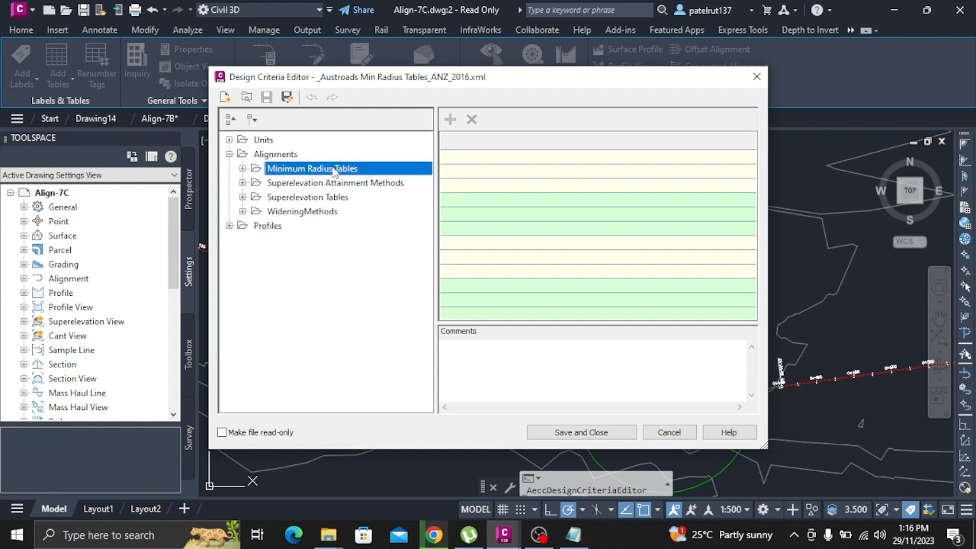
right_click(333, 171)
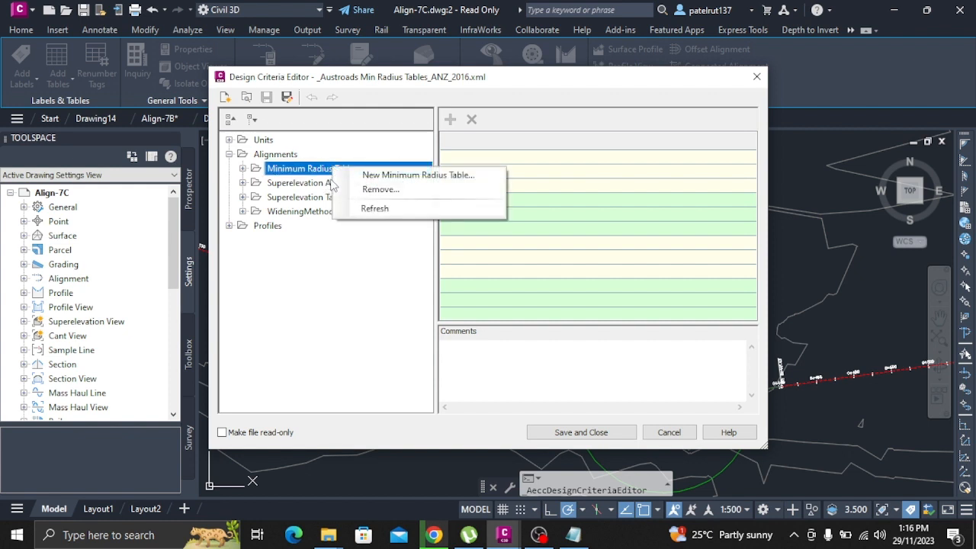
left_click(396, 180)
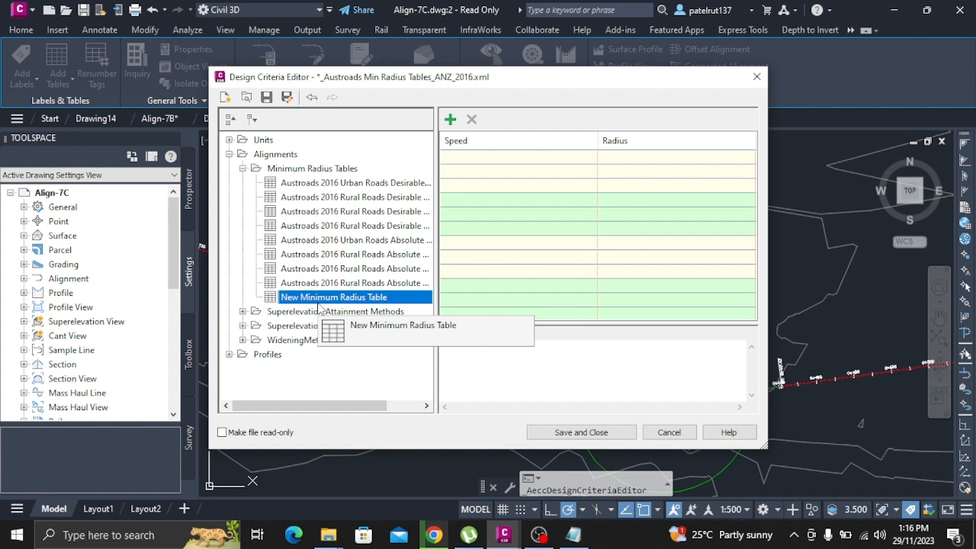
Step: Rename the new minimum radius table as Local Standards eMax 7%
left_click(493, 156)
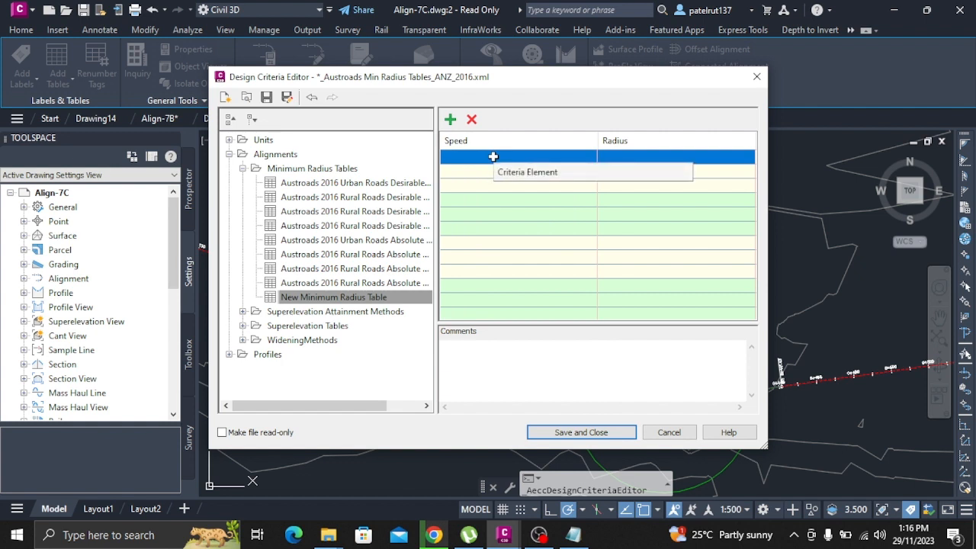
double_click(330, 183)
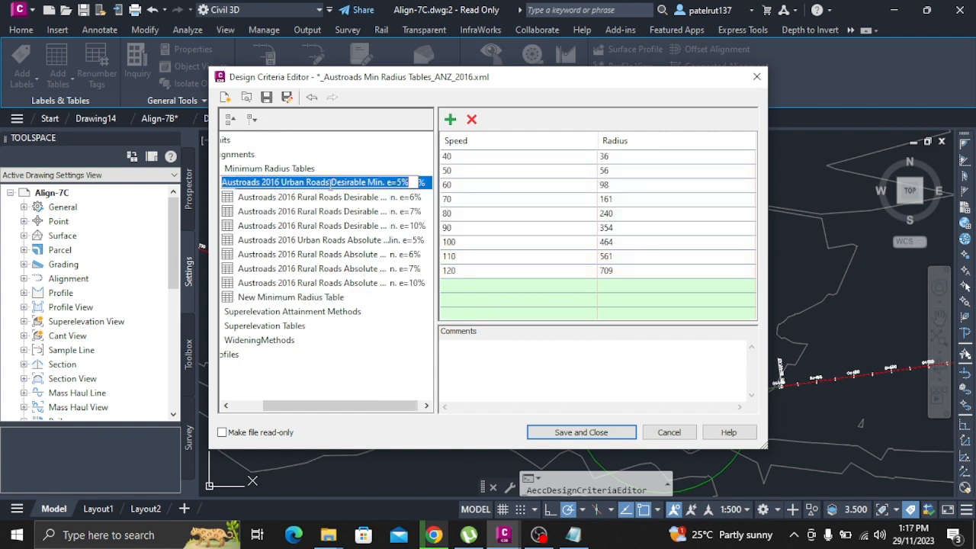
double_click(279, 298)
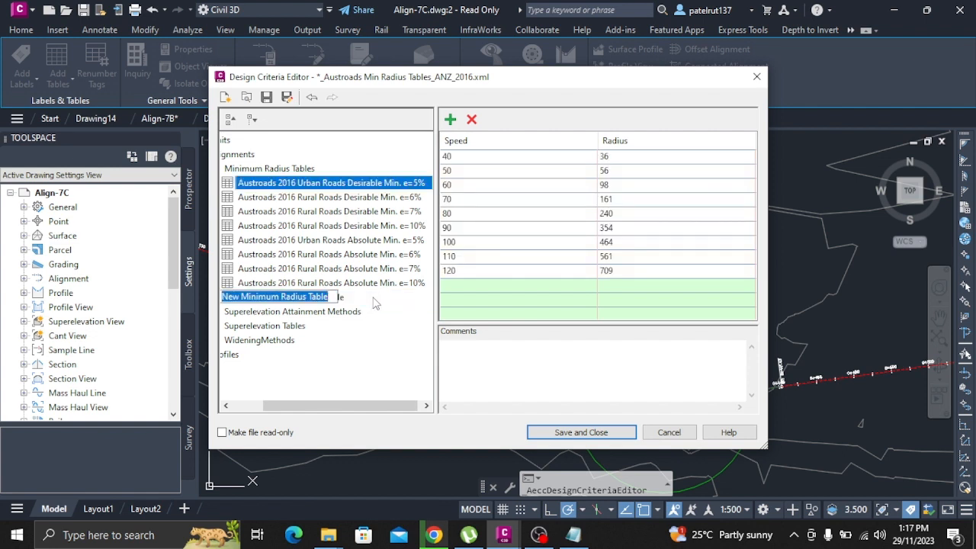
left_click(359, 255)
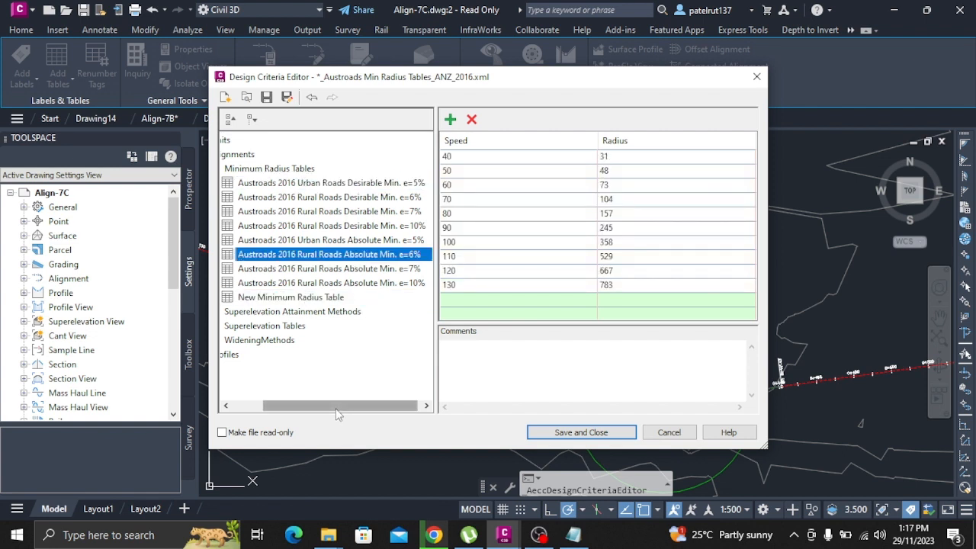
left_click_drag(339, 414, 308, 415)
left_click_drag(316, 297, 316, 294)
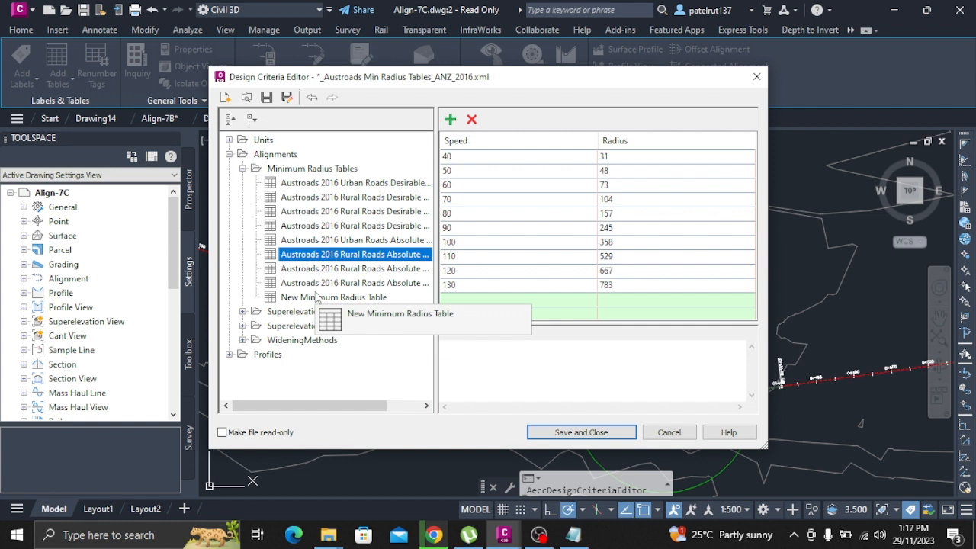
left_click_drag(316, 296, 315, 297)
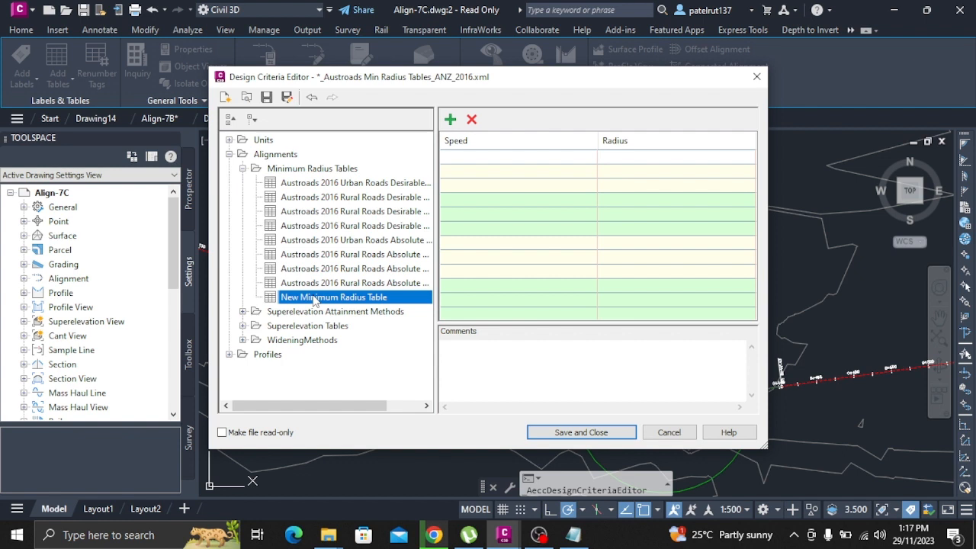
left_click(315, 297)
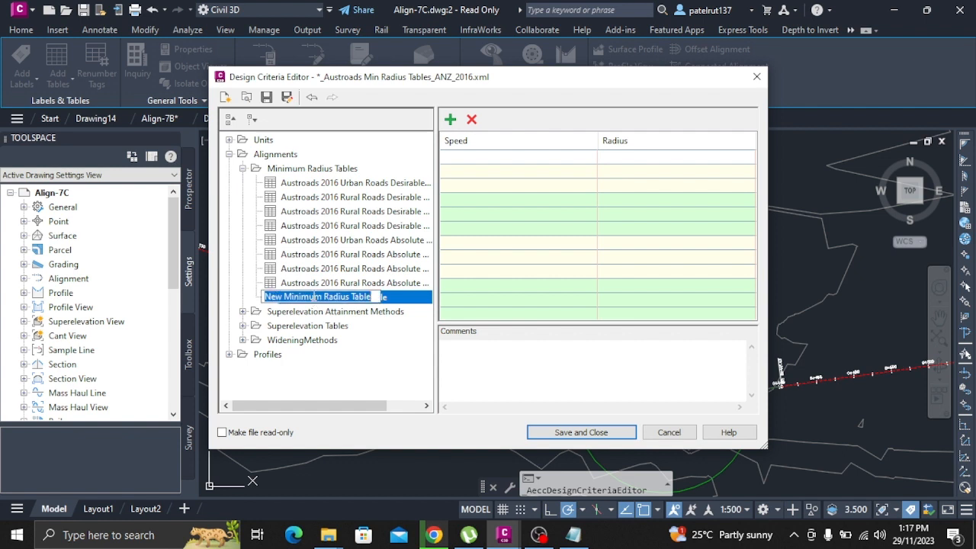
type("Local")
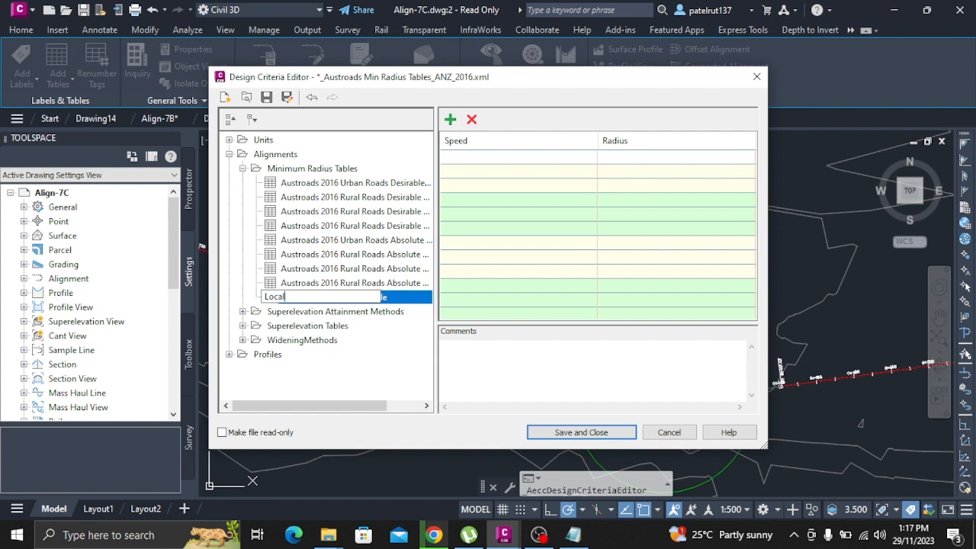
type(" Standards eMax 7%")
key("Return")
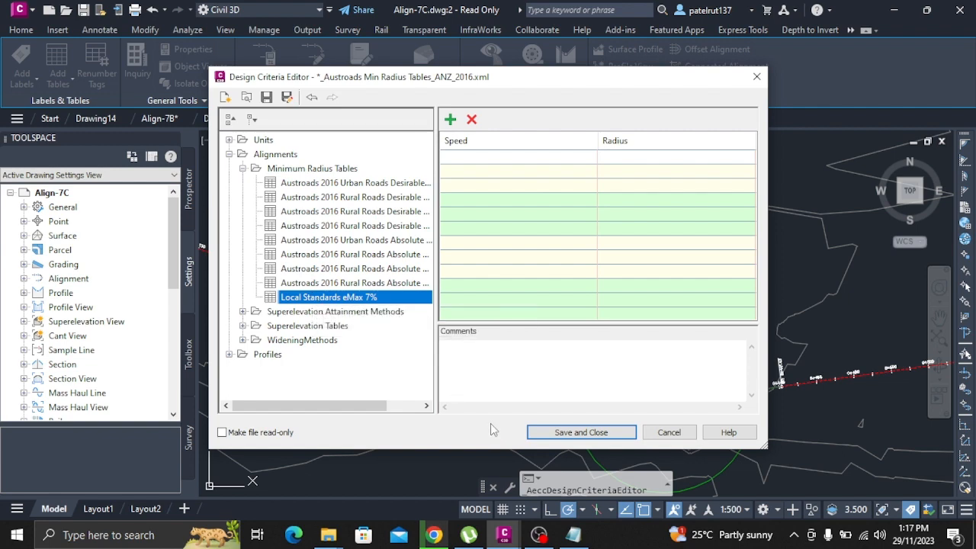
Step: Save the design criteria file as _Austroads Min Radius Tables_ANZ_2016.xml in the AutoCAD 2024 folder
left_click(287, 97)
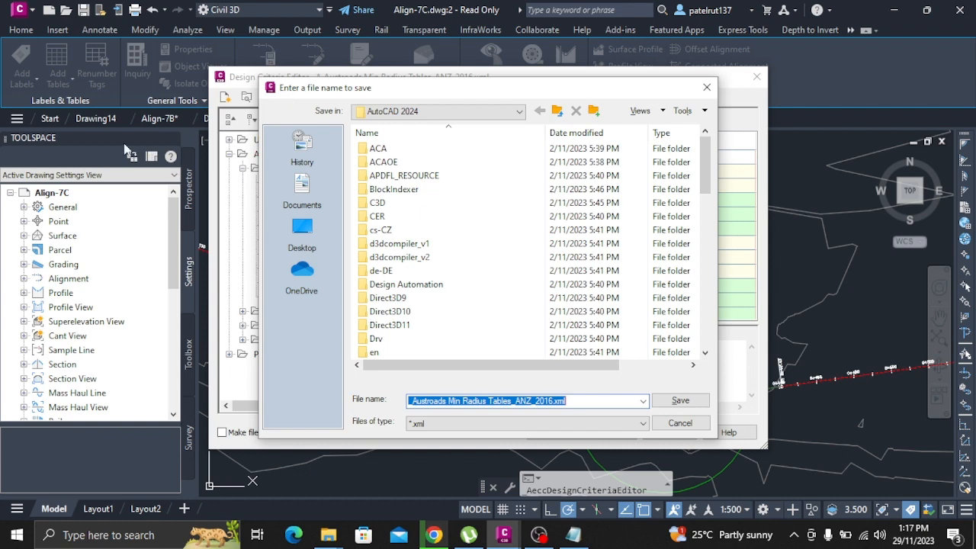
left_click(680, 424)
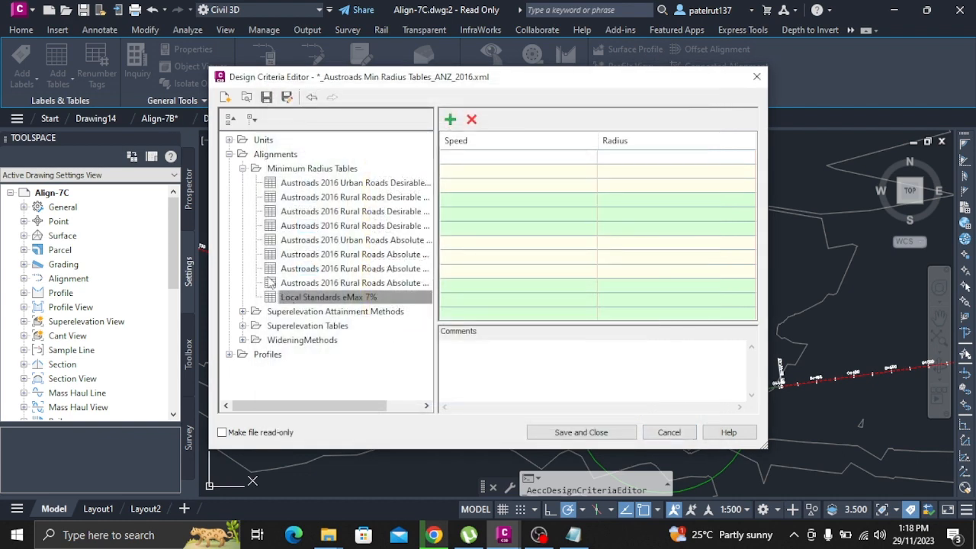
left_click(287, 96)
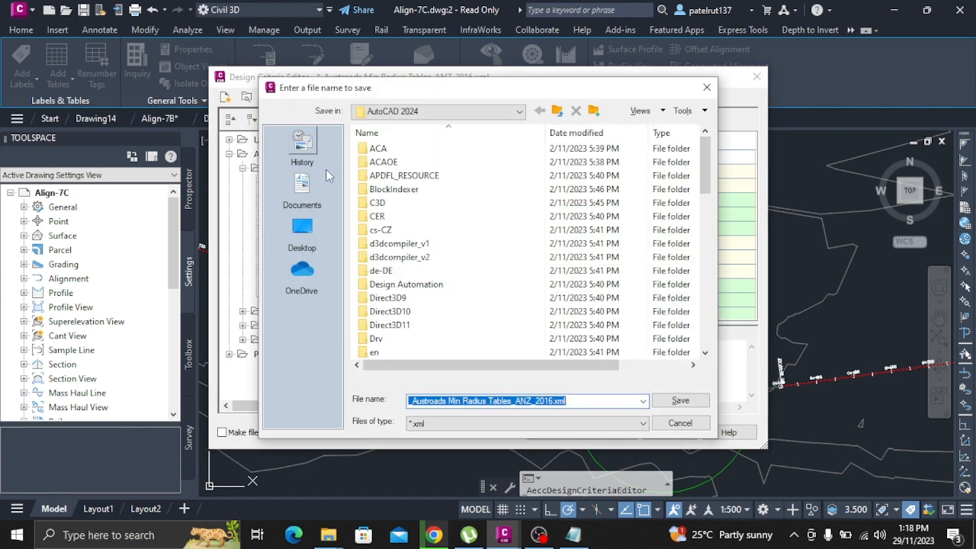
scroll(417, 324, "down", 8)
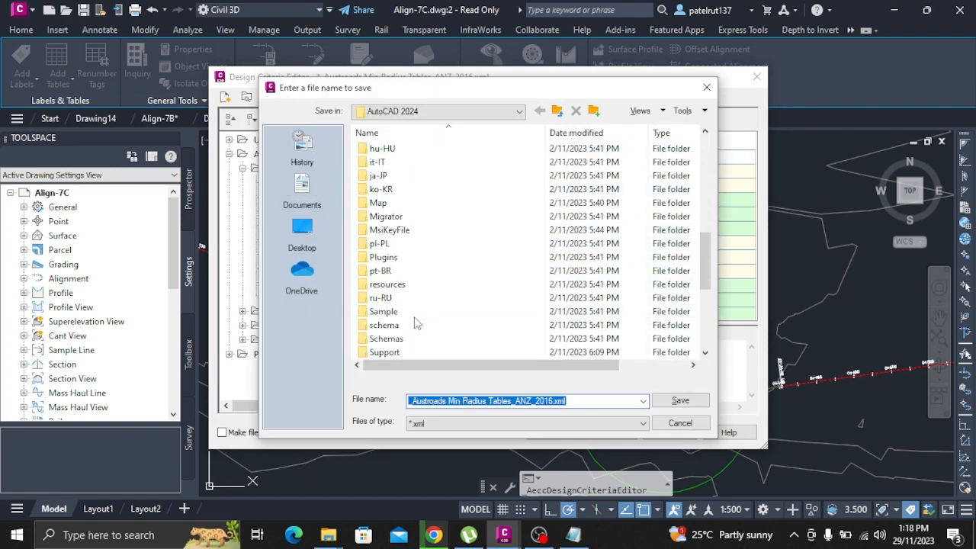
scroll(461, 263, "down", 5)
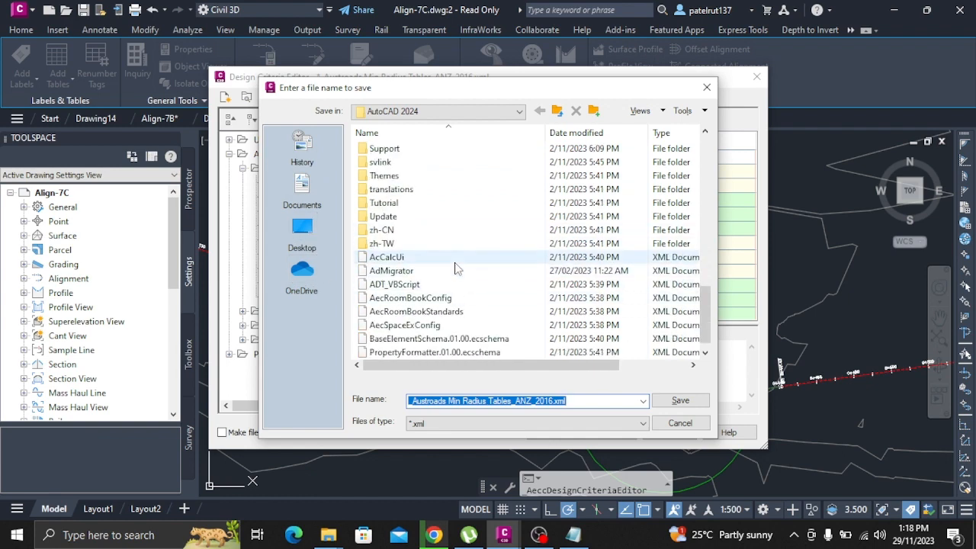
scroll(456, 268, "down", 1)
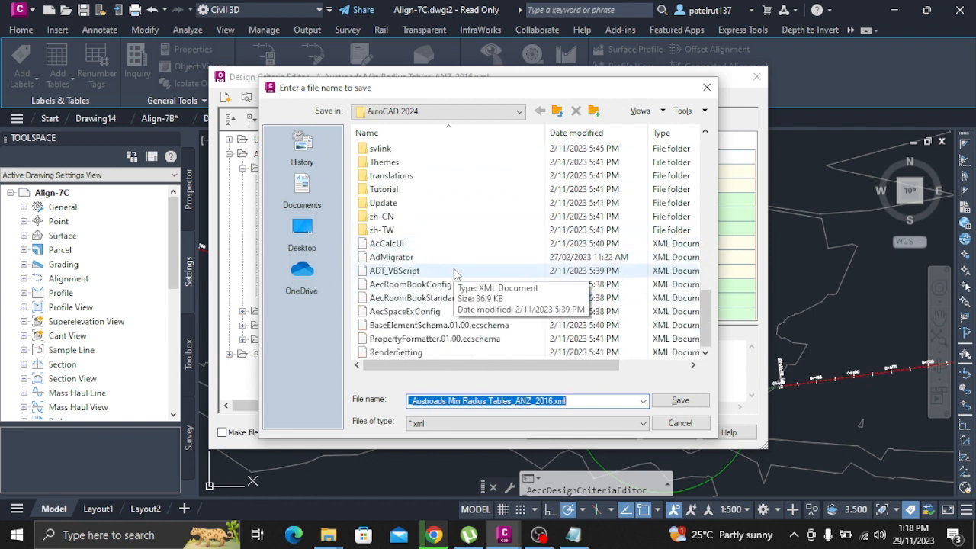
scroll(455, 271, "up", 13)
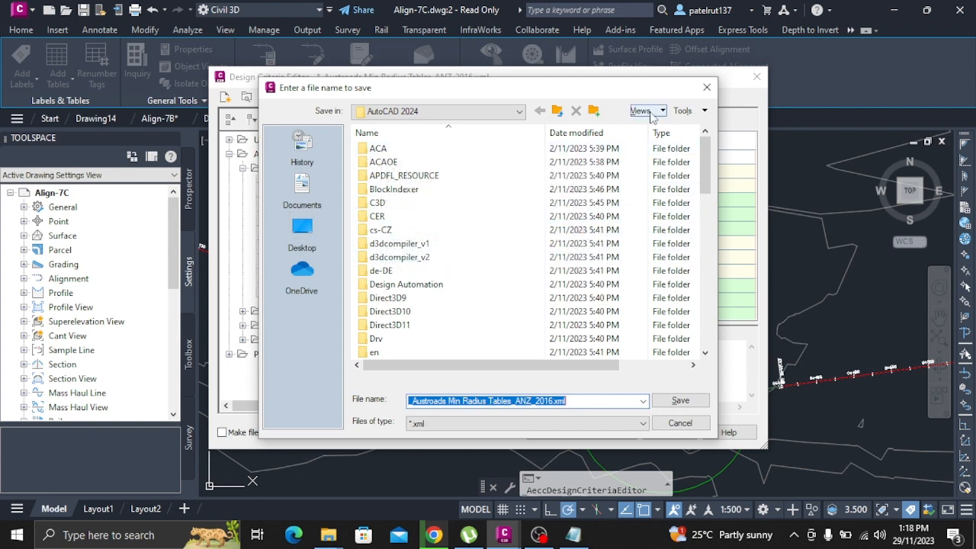
double_click(420, 150)
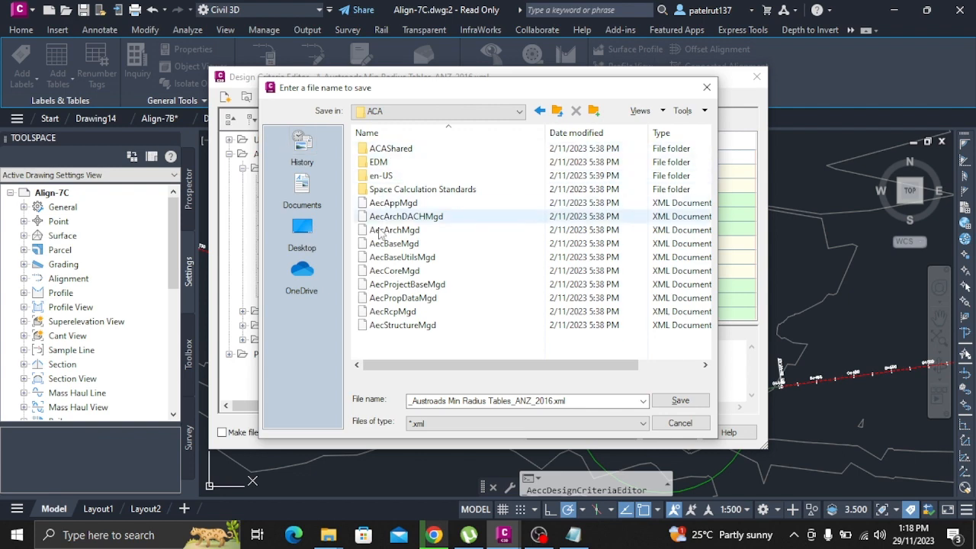
key("BackSpace")
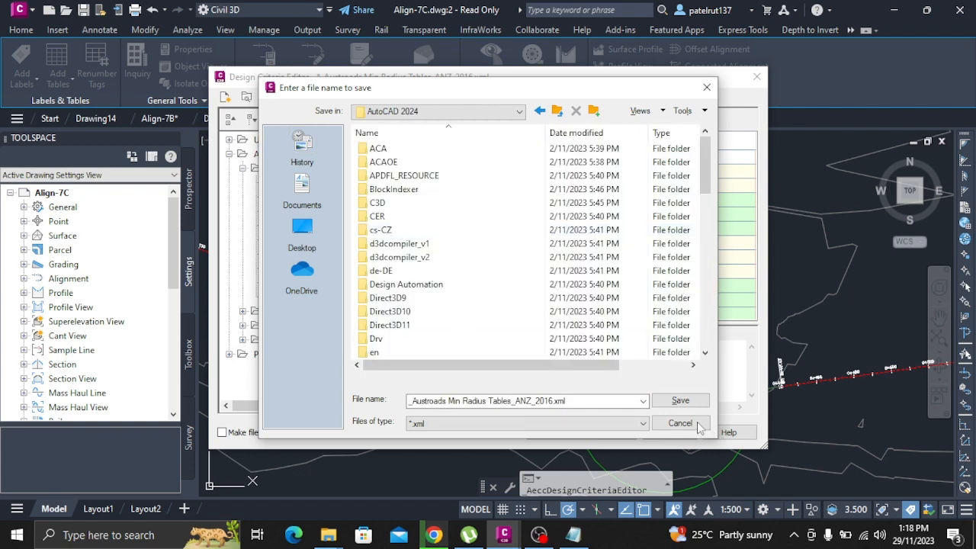
left_click(680, 400)
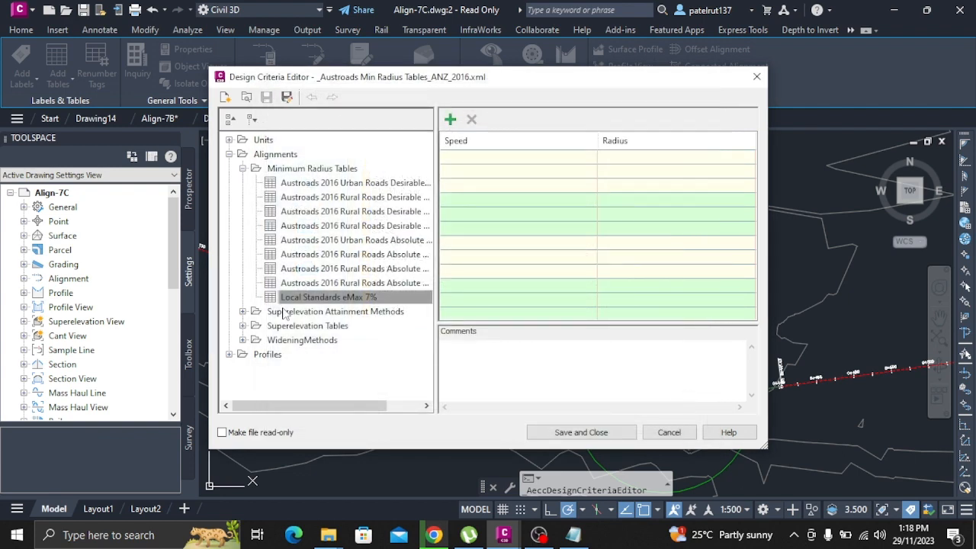
Step: Add an entry to the Local Standards eMax 7% table with a speed of 50 and a radius of 54
left_click_drag(284, 314, 285, 315)
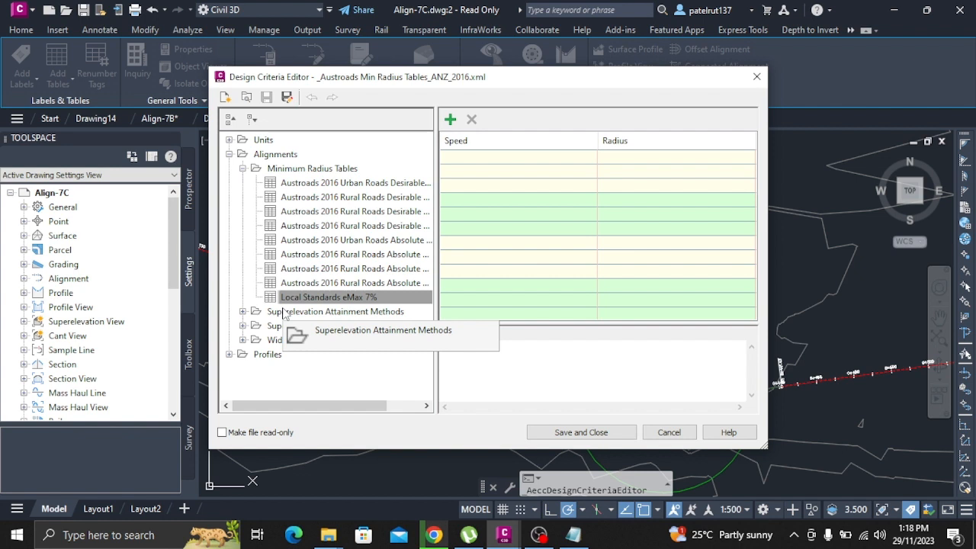
left_click(317, 300)
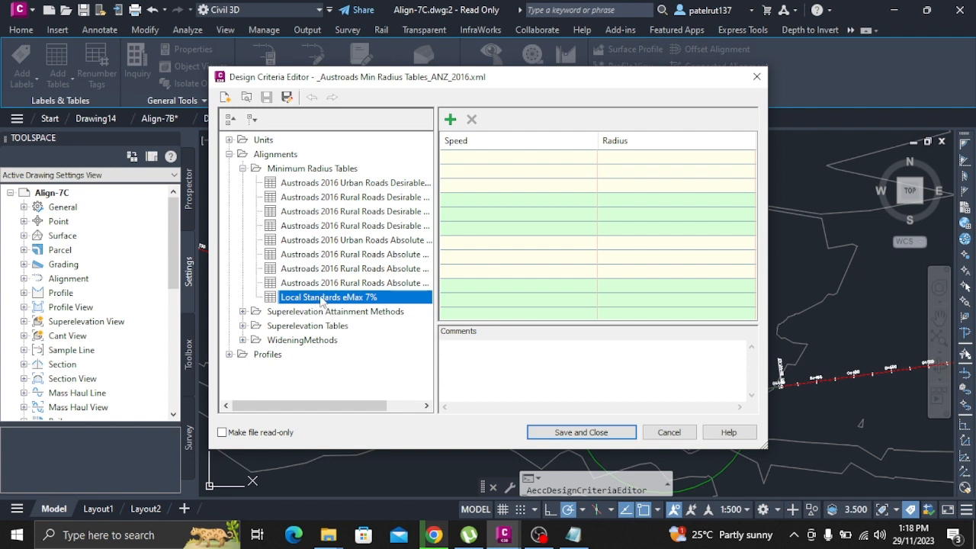
left_click(508, 156)
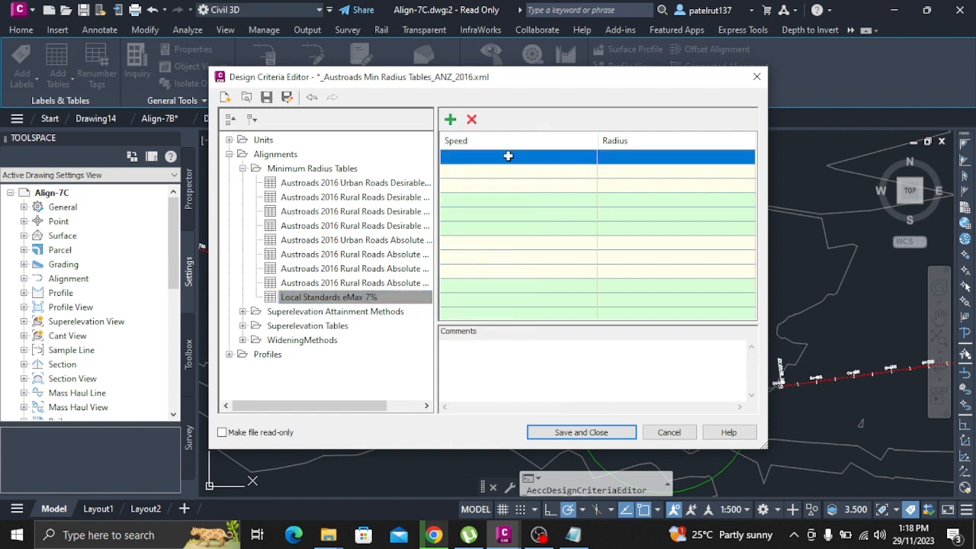
left_click(509, 155)
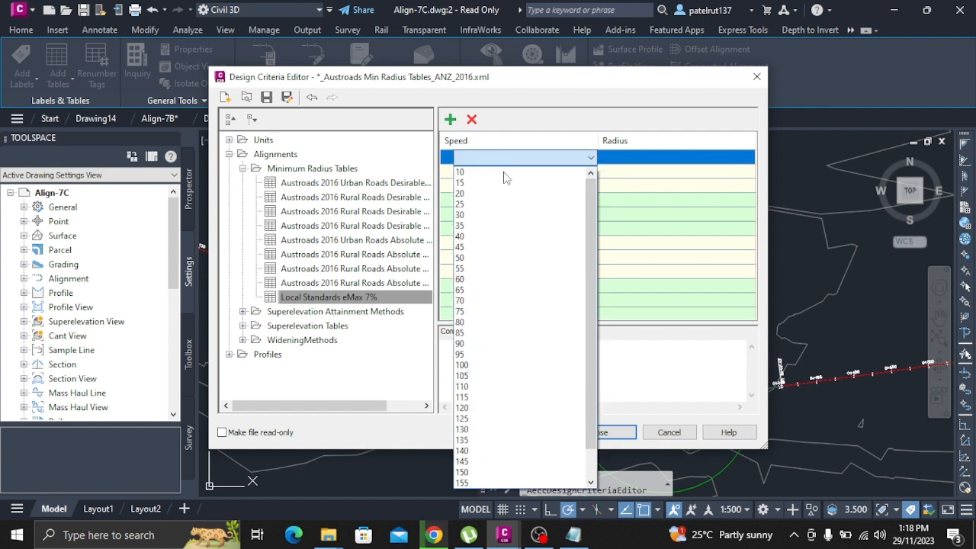
left_click(485, 260)
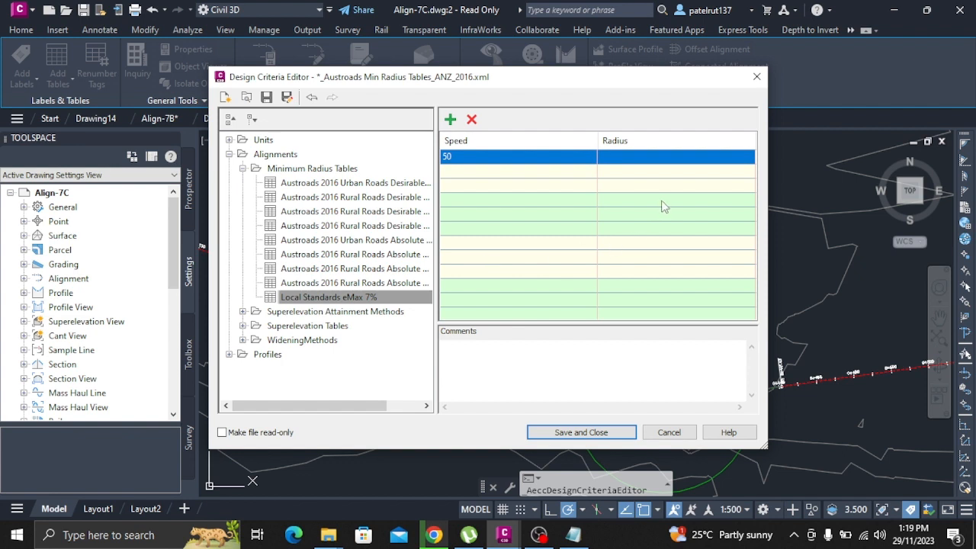
left_click(656, 161)
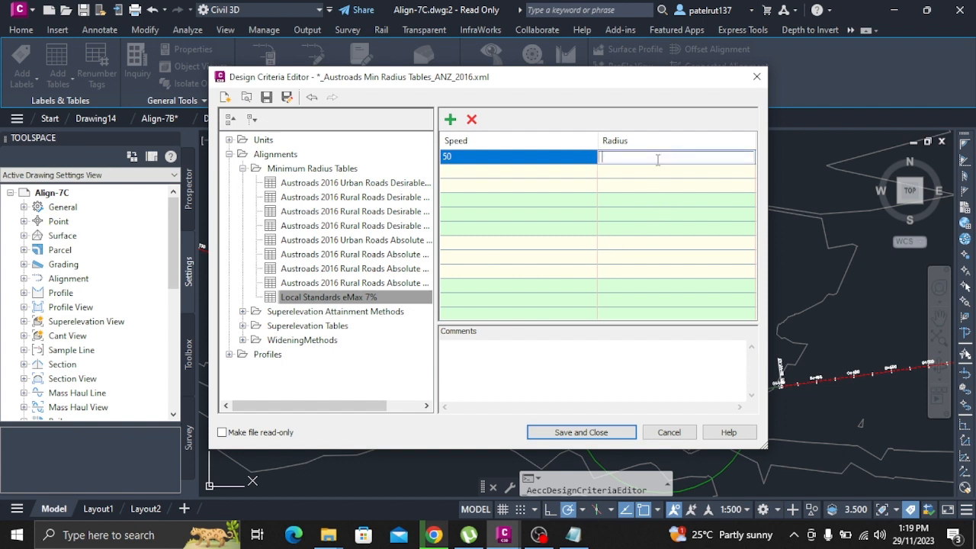
type("54")
key("Return")
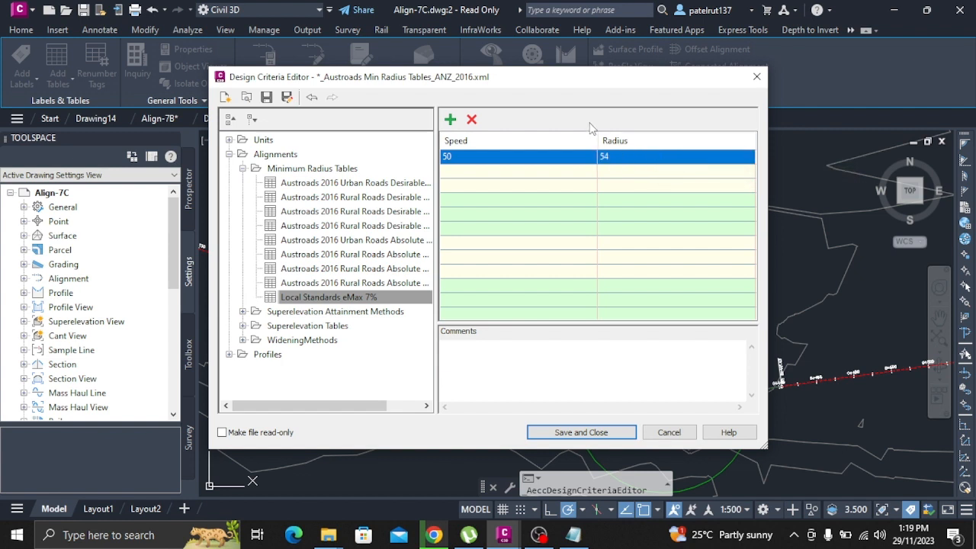
Step: Add speed entries of 70 and 90 below the 50 row in the Local Standards eMax 7% table
left_click(486, 171)
left_click(512, 169)
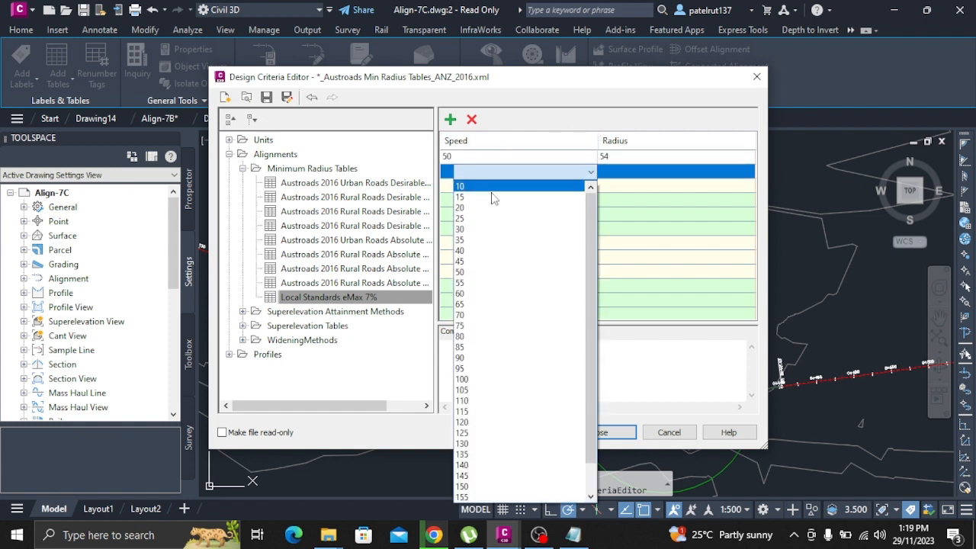
left_click(479, 315)
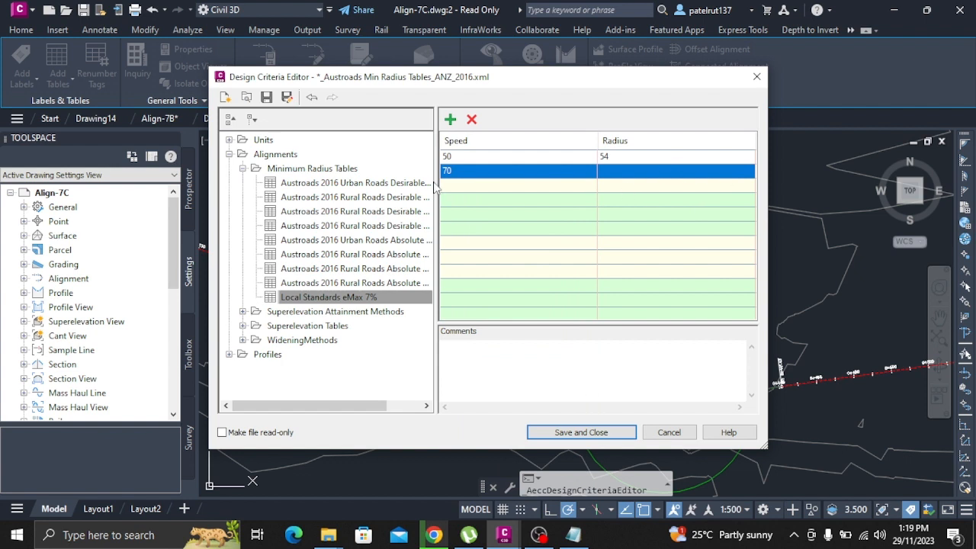
left_click(479, 188)
left_click(479, 188)
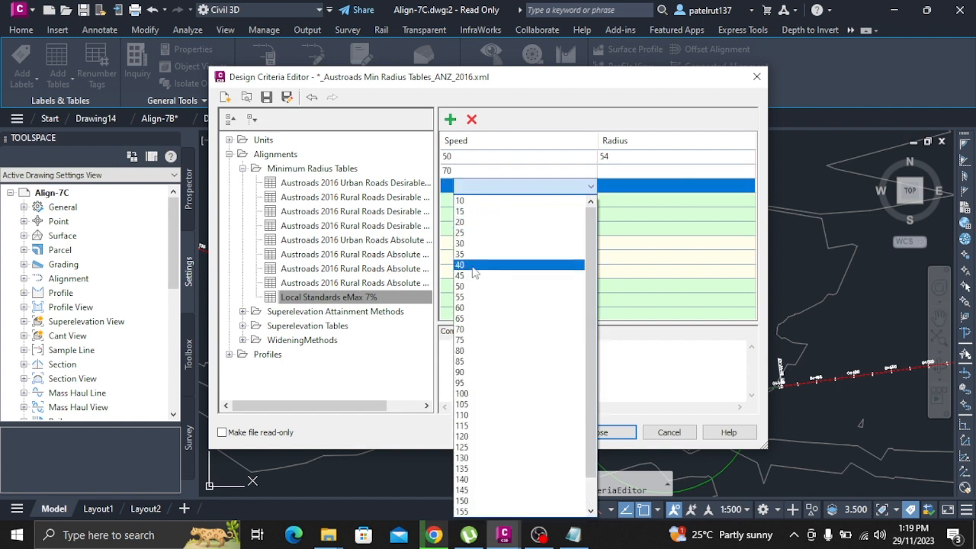
left_click(472, 372)
Step: Add speed entries of 110 and 130 to the next empty rows of the Local Standards eMax 7% table
left_click(520, 199)
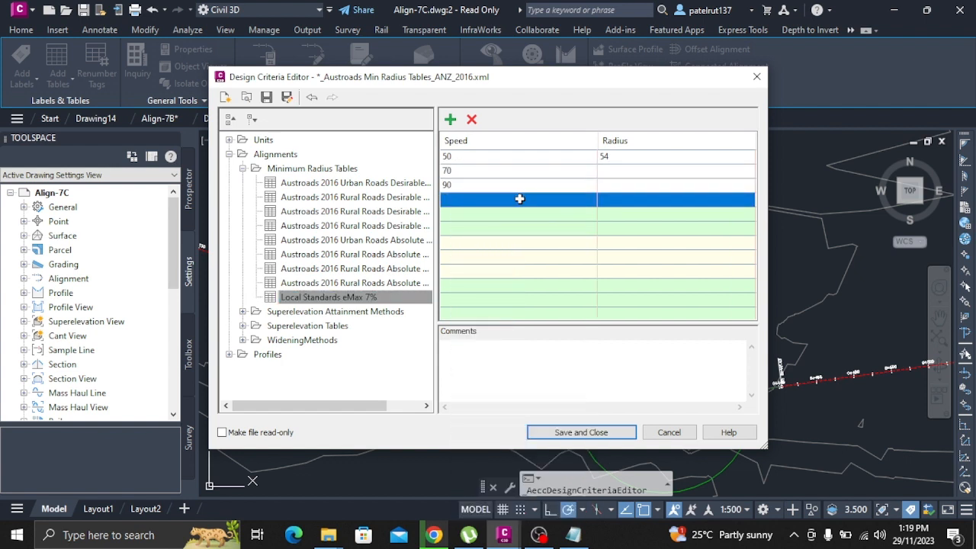
left_click(519, 199)
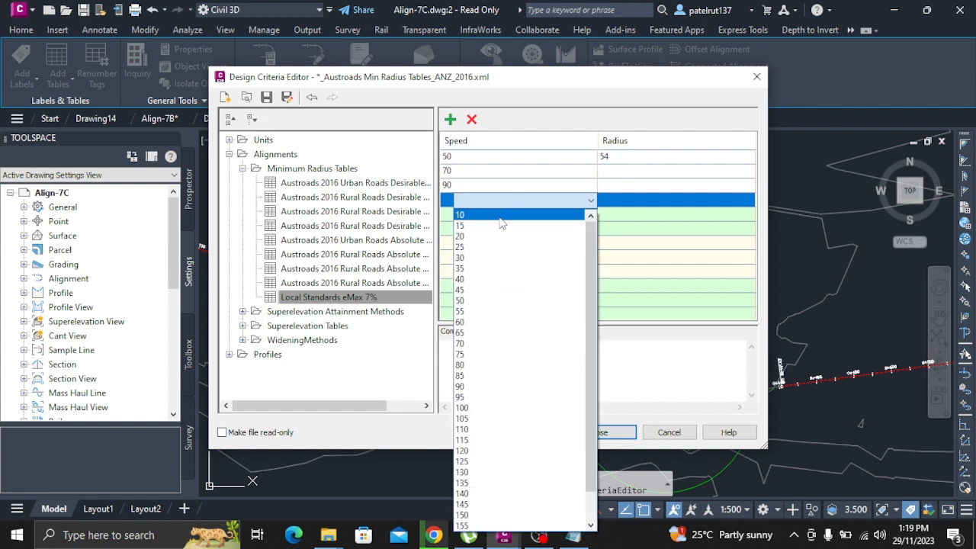
left_click(473, 429)
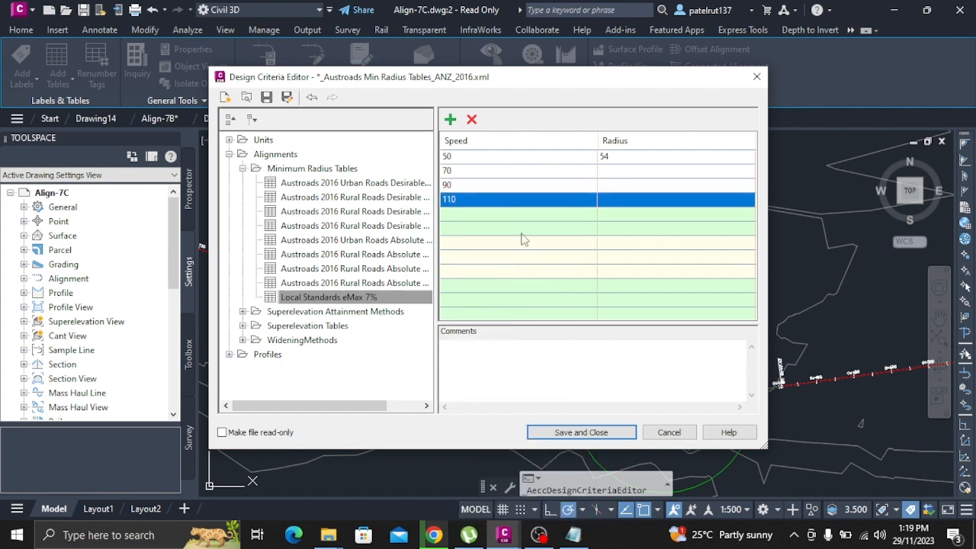
left_click(526, 214)
left_click(515, 217)
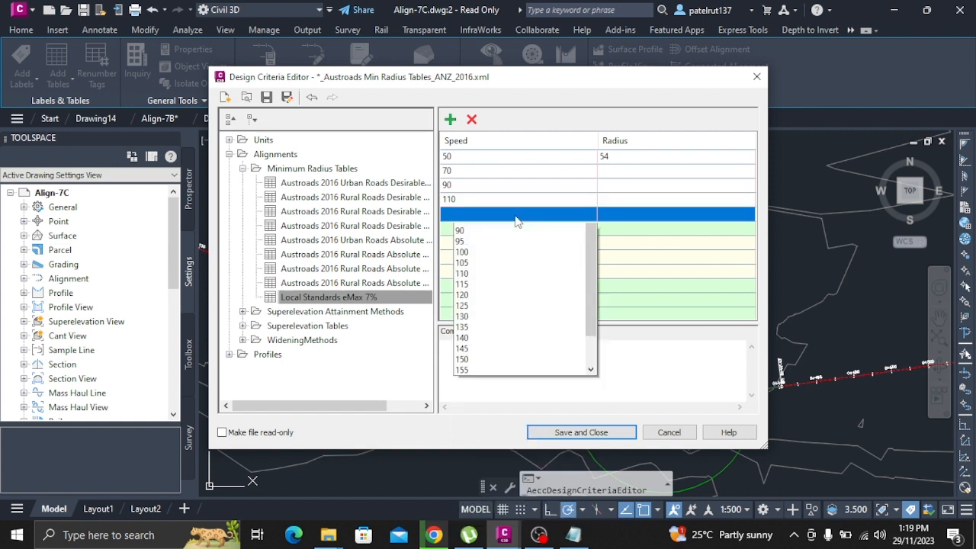
left_click(478, 488)
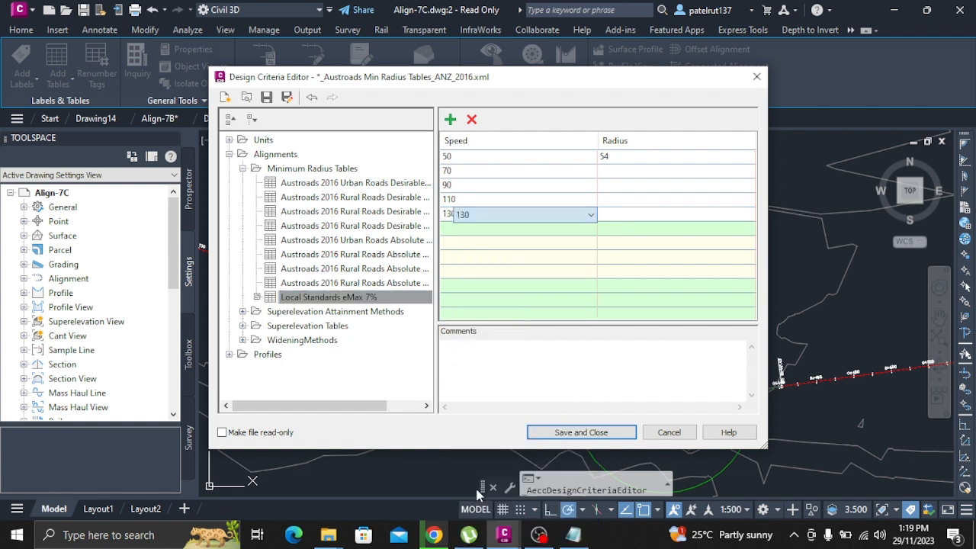
Step: Set the minimum radius to 125 for speed 70 and to 235 for speed 90
left_click(632, 171)
left_click(633, 171)
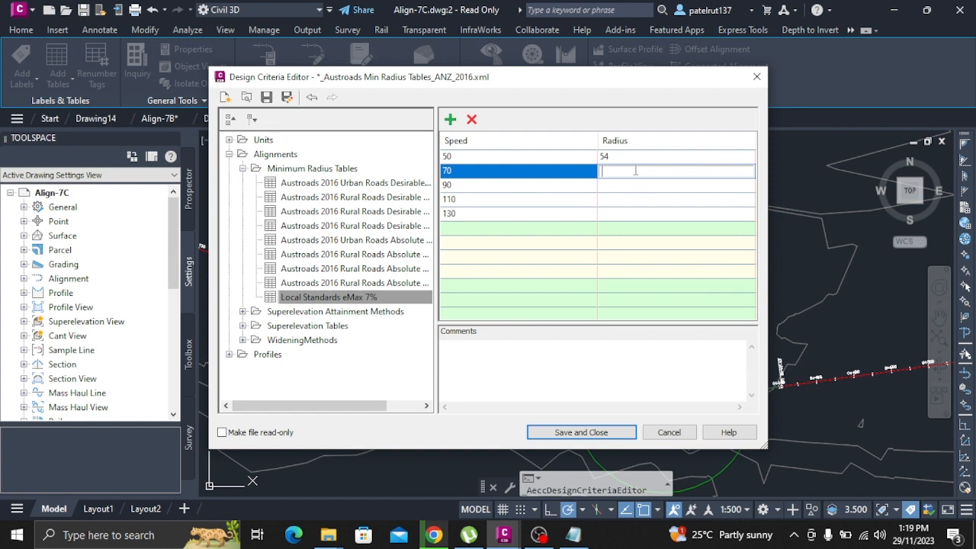
type("125")
key("Return")
left_click(614, 187)
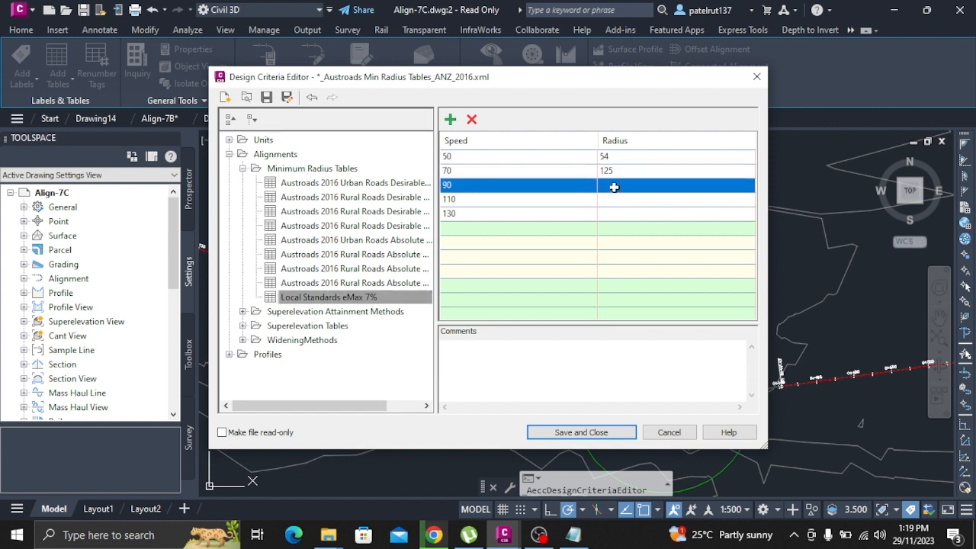
left_click(614, 187)
type("2")
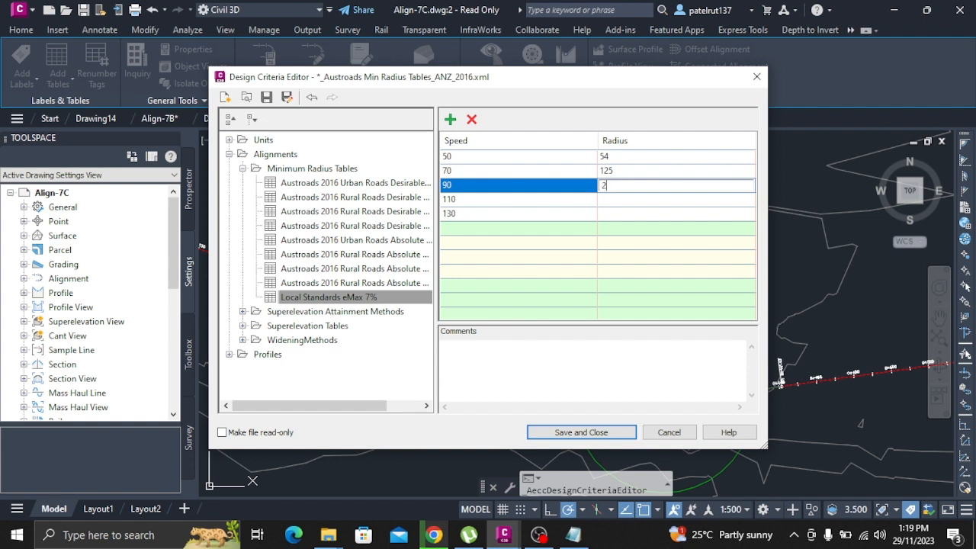
type("35")
key("Return")
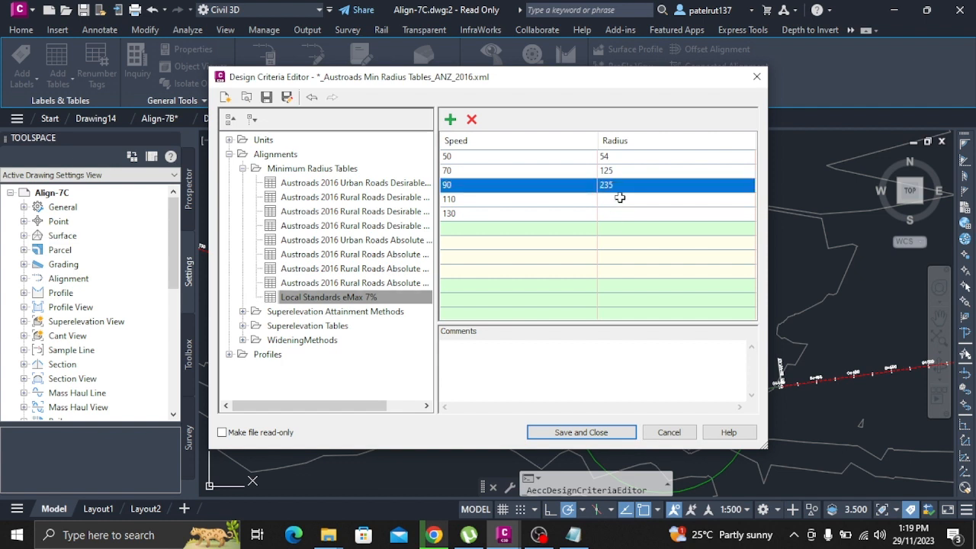
Step: Set the minimum radius to 387 for speed 110 and to 586 for speed 130
left_click(617, 203)
left_click(617, 203)
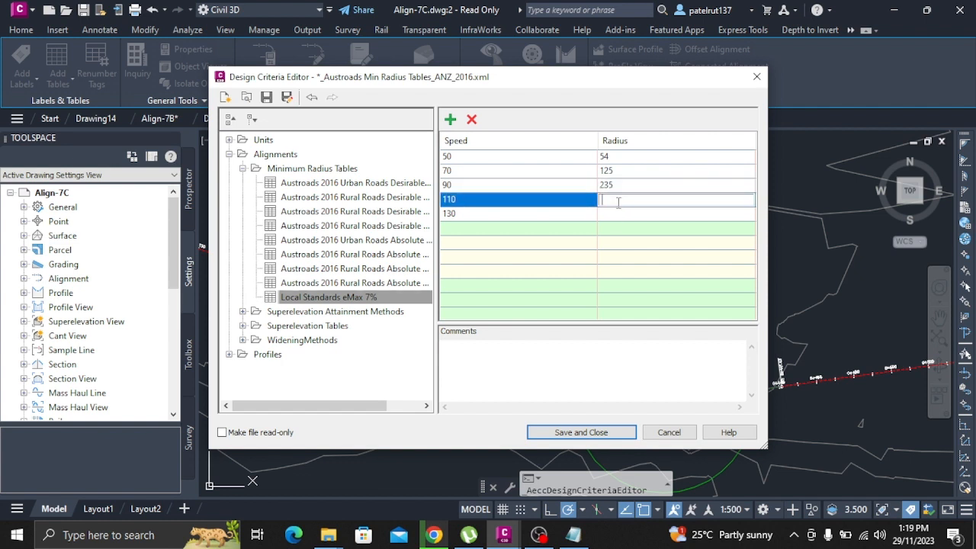
type("387")
left_click(622, 215)
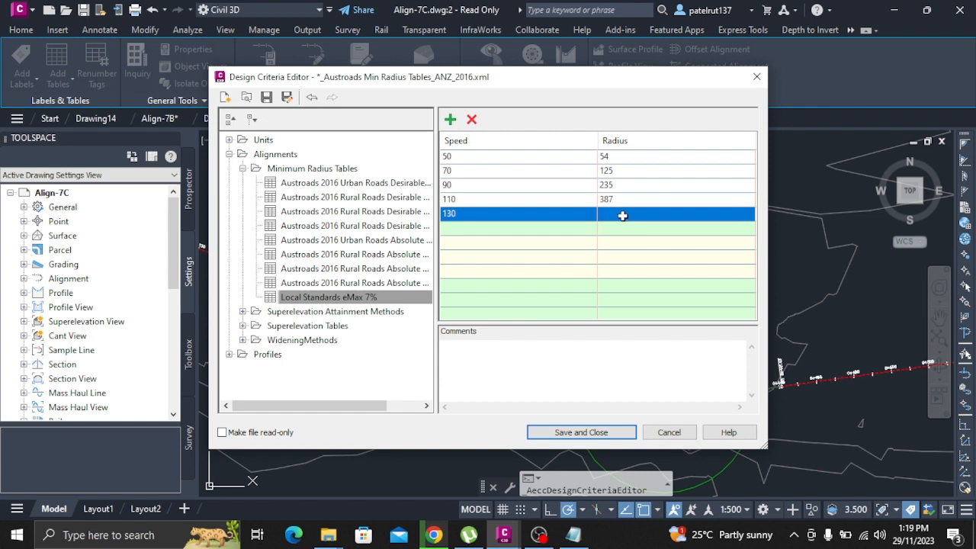
left_click(622, 216)
type("586")
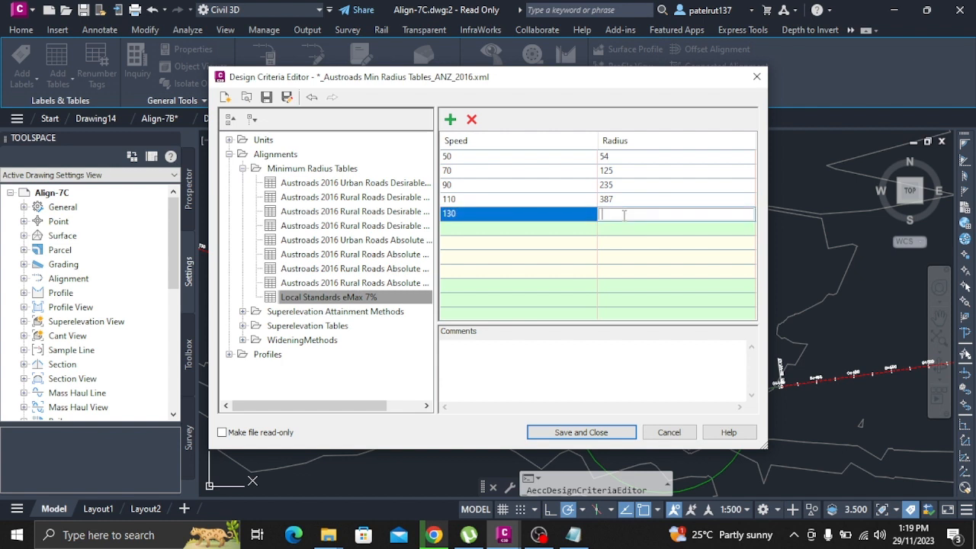
left_click(569, 247)
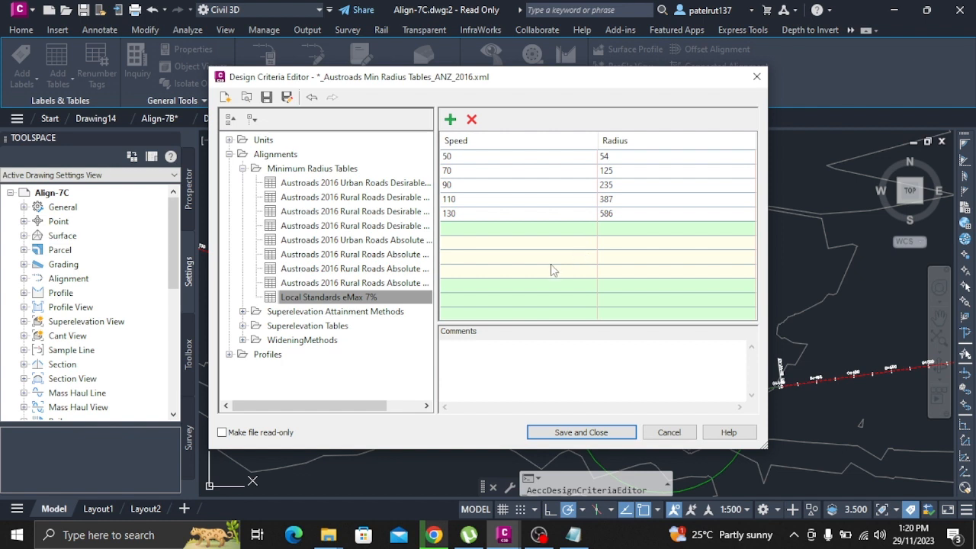
Step: Enter the comment "Minimum radii for 7% superelevation at various design speeds" for the Local Standards eMax 7% table
left_click(472, 359)
type("Minimum ")
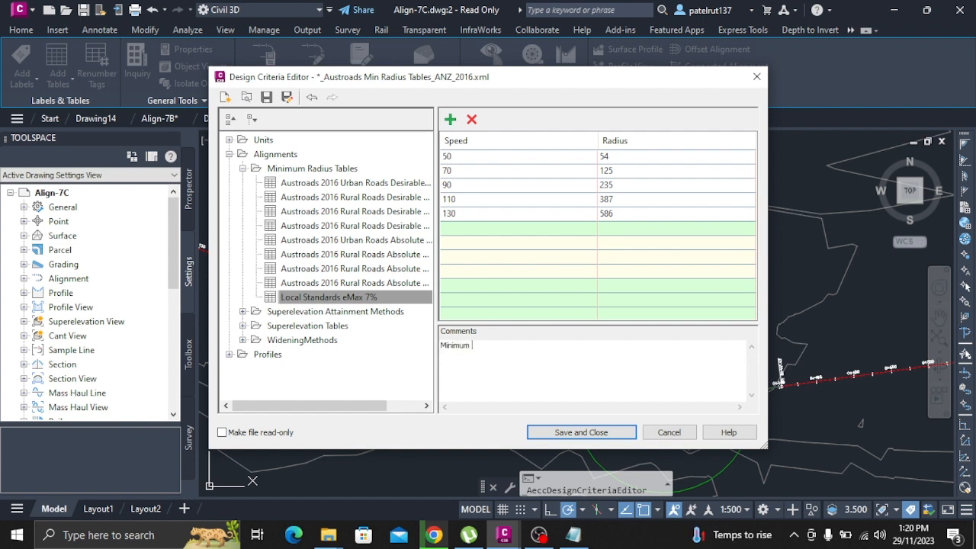
type("radii for &")
key("BackSpace")
type("7@")
key("BackSpace")
type("% superelevat")
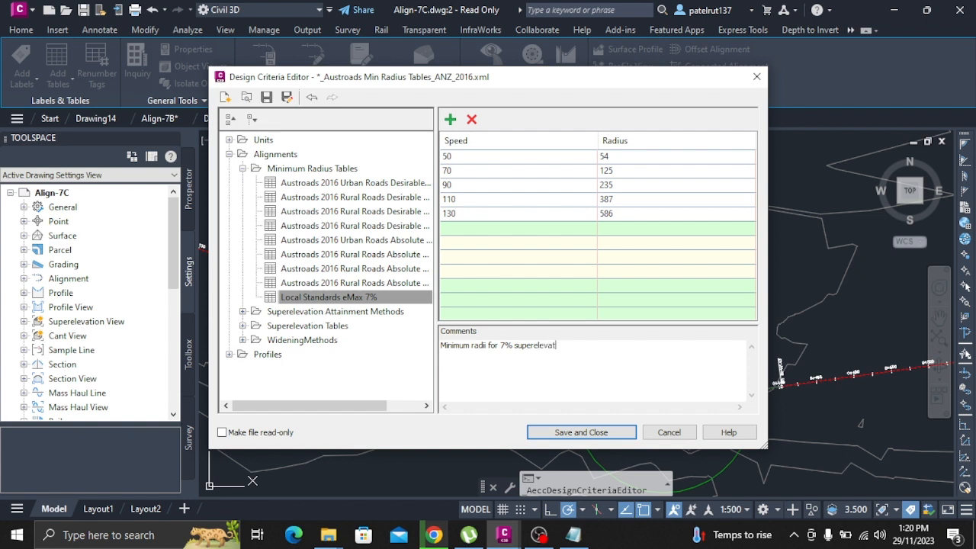
type("ion at various design speeds")
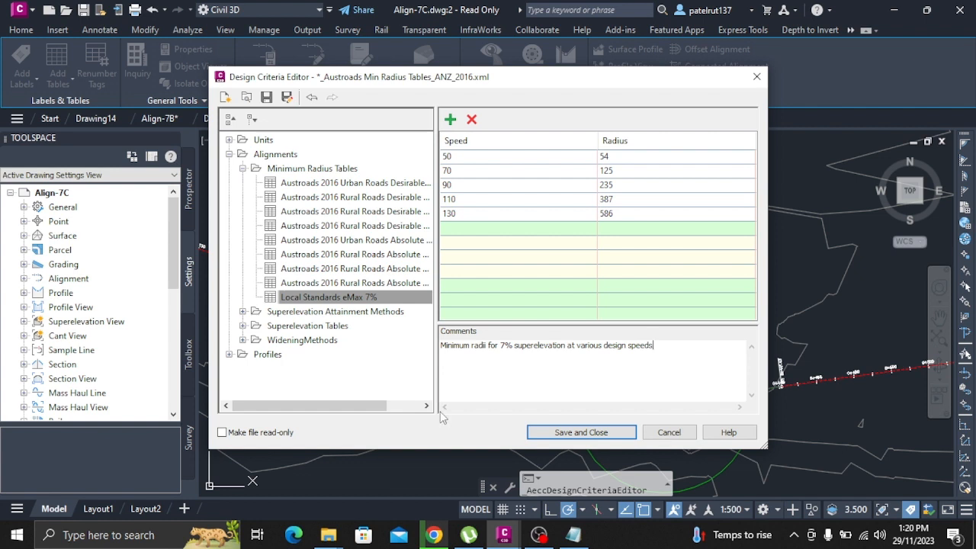
Step: Save the changes to the design criteria file and close the Design Criteria Editor
left_click(586, 433)
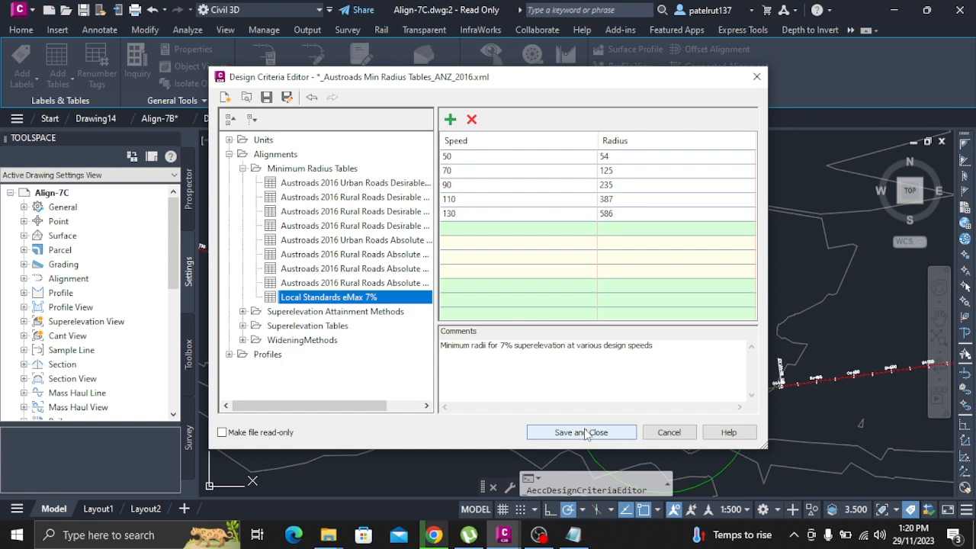
left_click(600, 433)
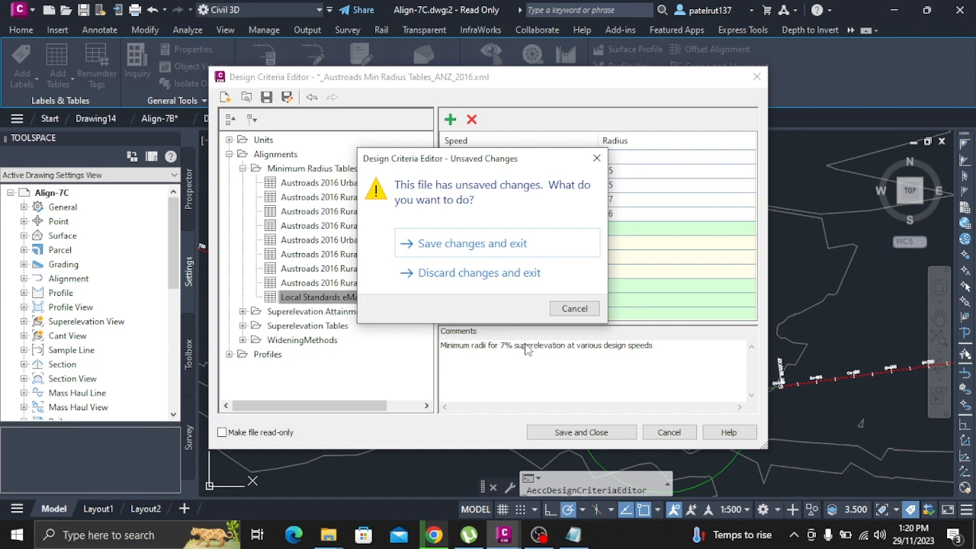
left_click(486, 248)
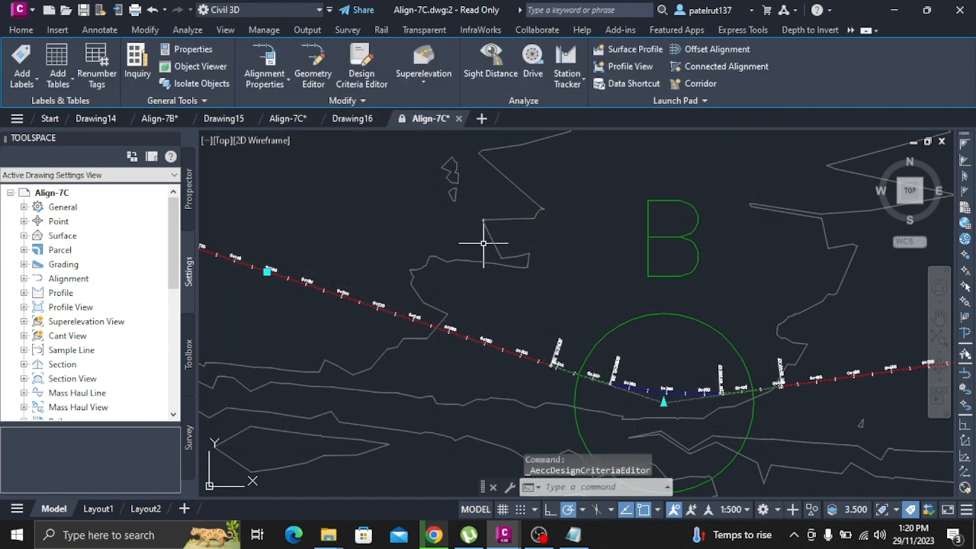
scroll(618, 286, "down", 3)
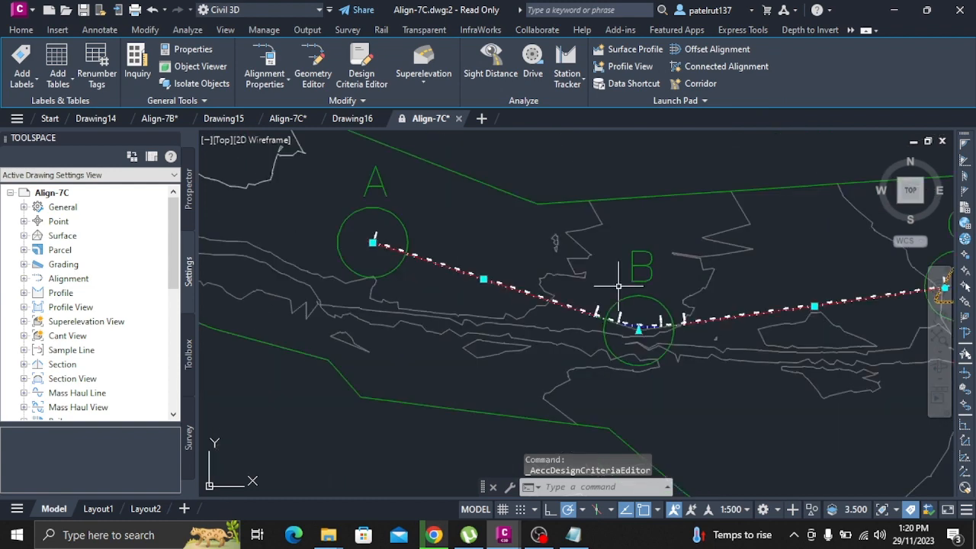